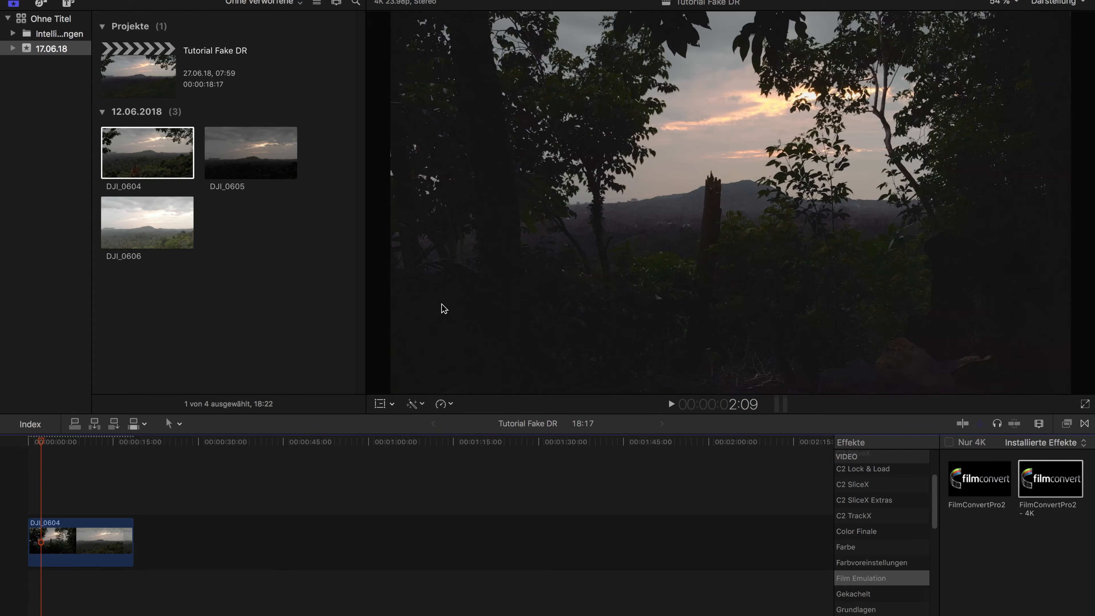
Enlarge the viewer and play the DJI_0604 clip from the start of the timeline for about two seconds
left_click_drag(368, 387, 312, 384)
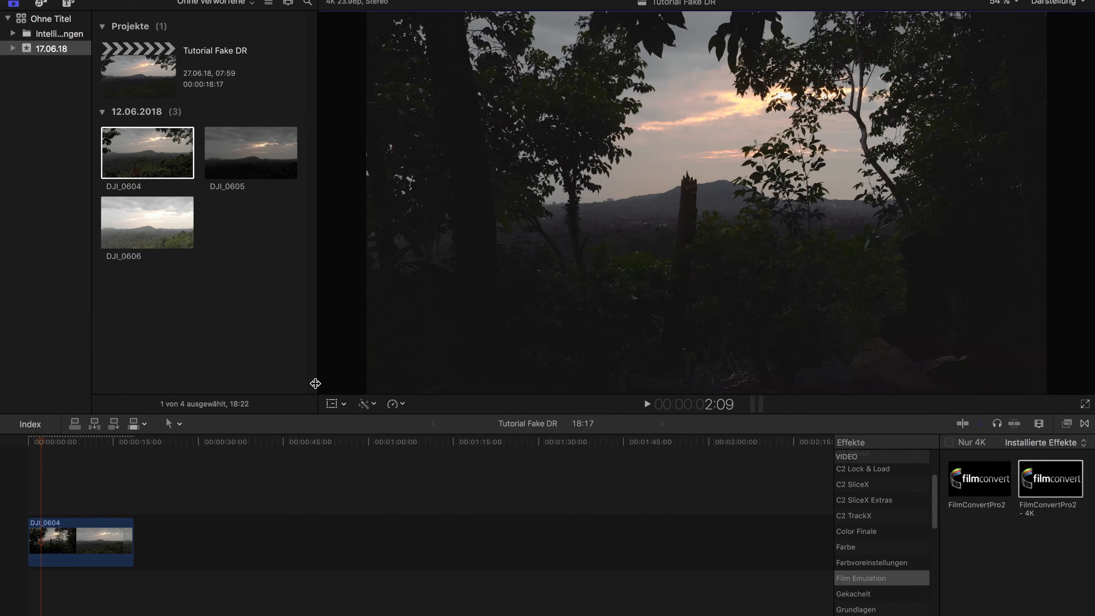
left_click(27, 440)
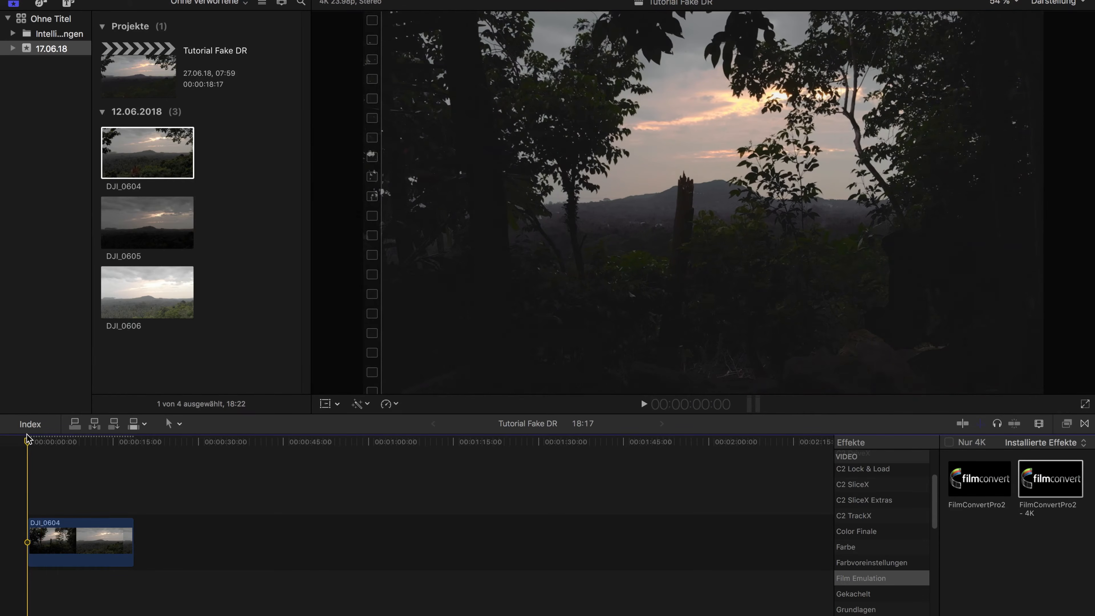
key("space")
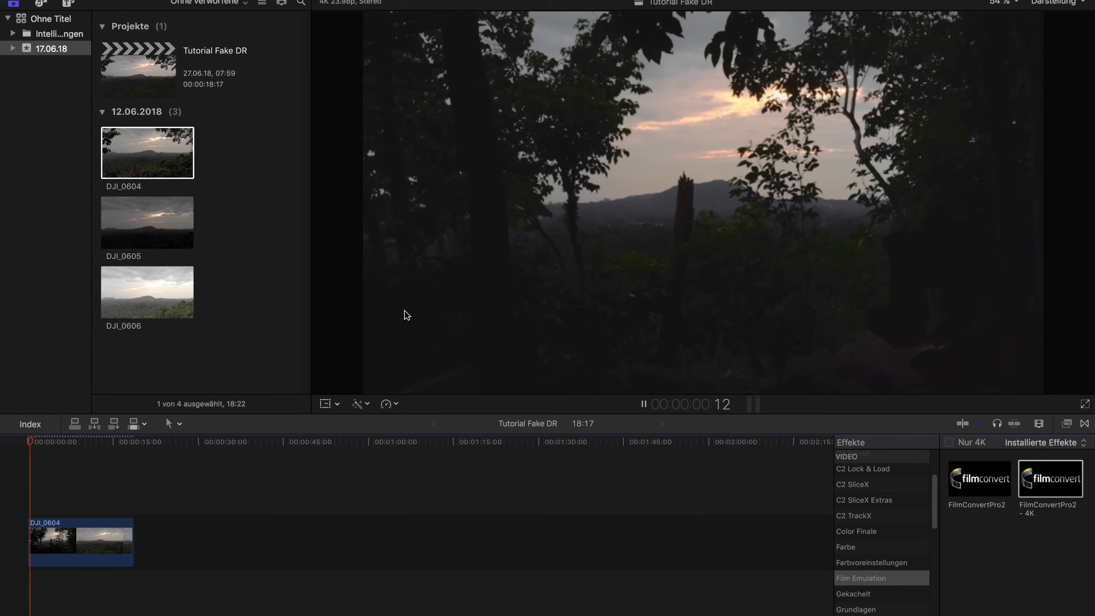
key("space")
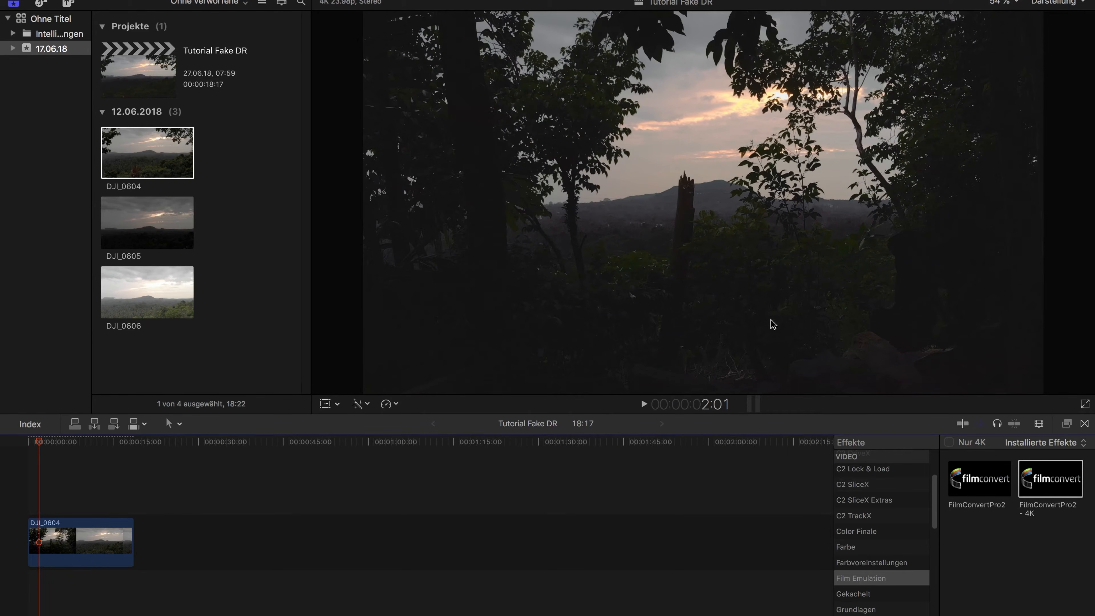
Disable the FilmConvertPro2 - 4K effect on the timeline clip and scrub through the ungraded footage in a larger viewer
left_click(83, 549)
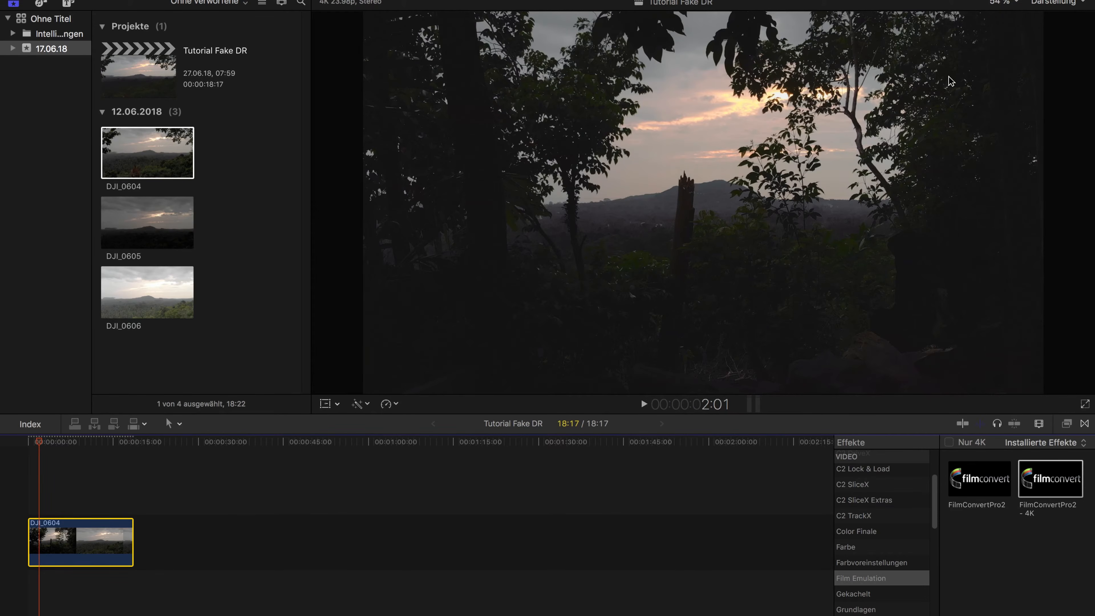
key("super+4")
left_click(638, 41)
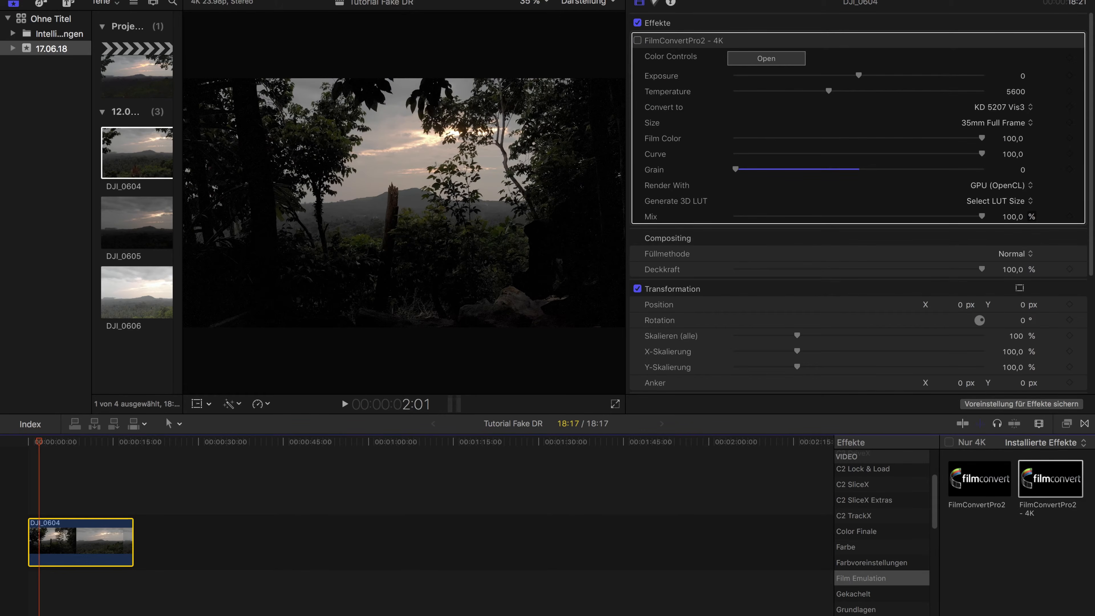
key("ctrl+super+1")
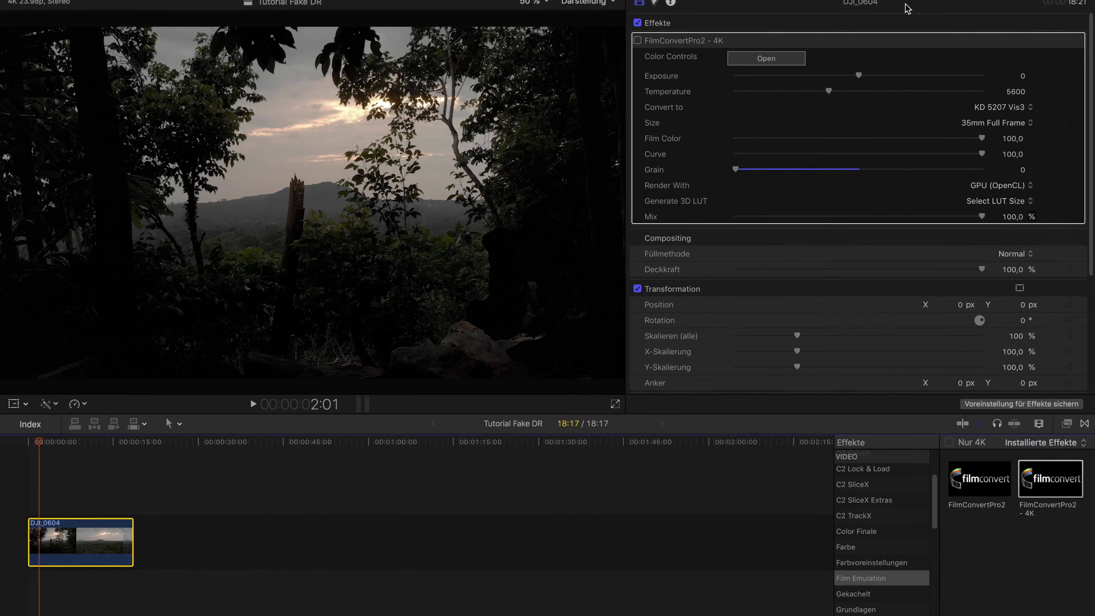
key("super+4")
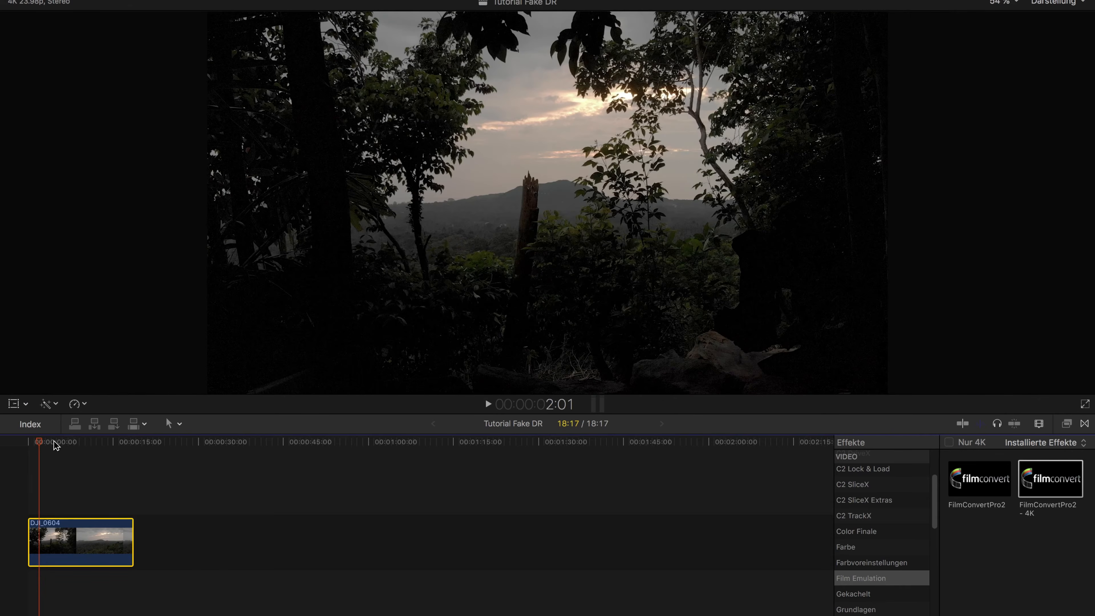
left_click_drag(45, 441, 100, 442)
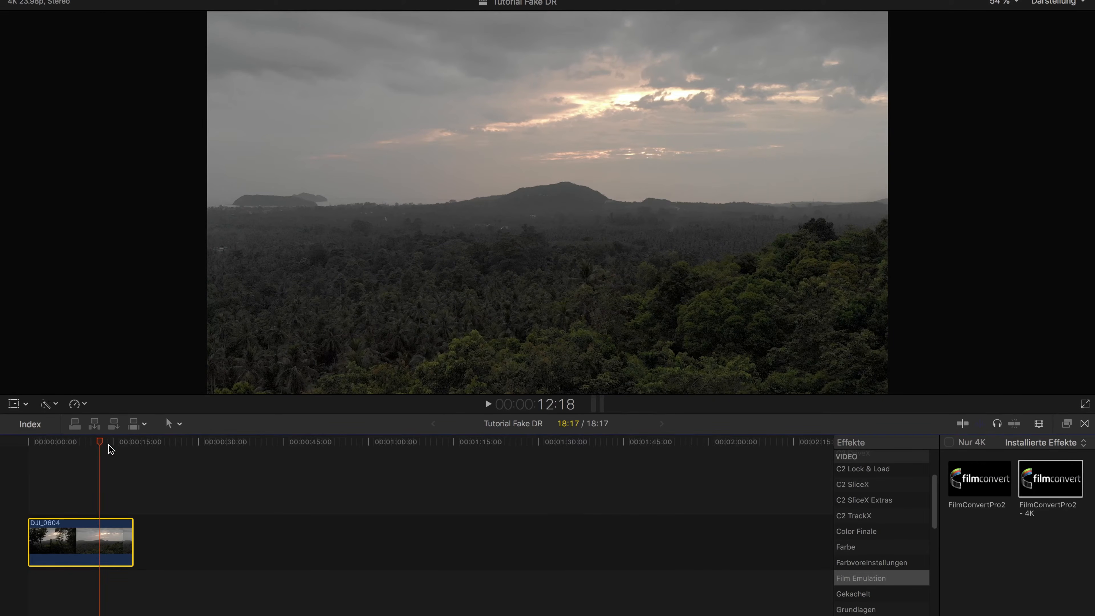
left_click_drag(100, 443, 14, 435)
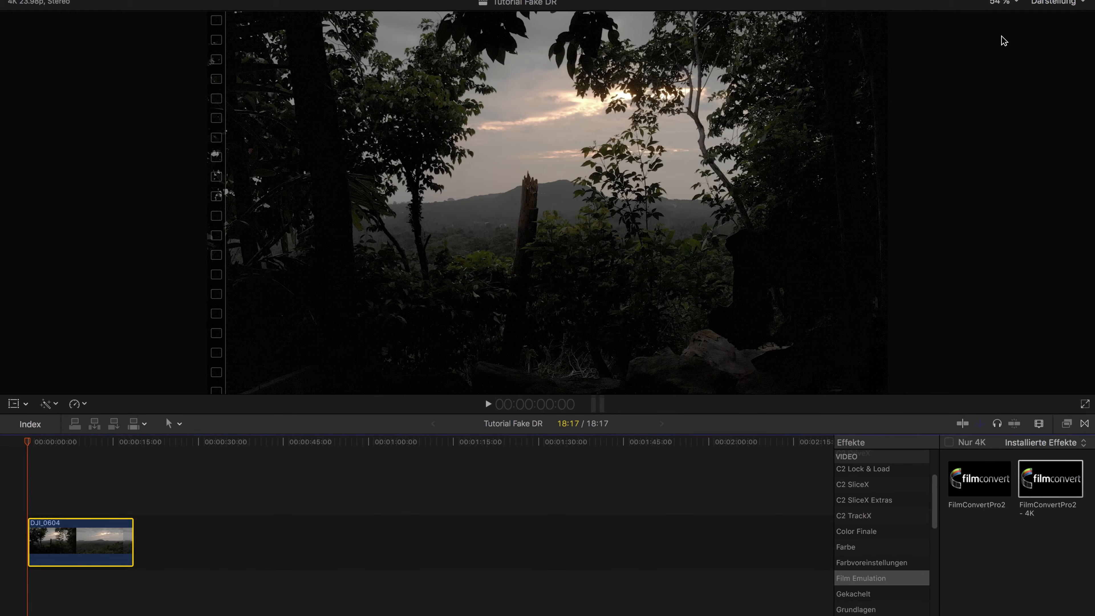
Try lifting the shadows and slightly raising the mids in the FilmConvert color controls, then bring the shadows back down
key("super+4")
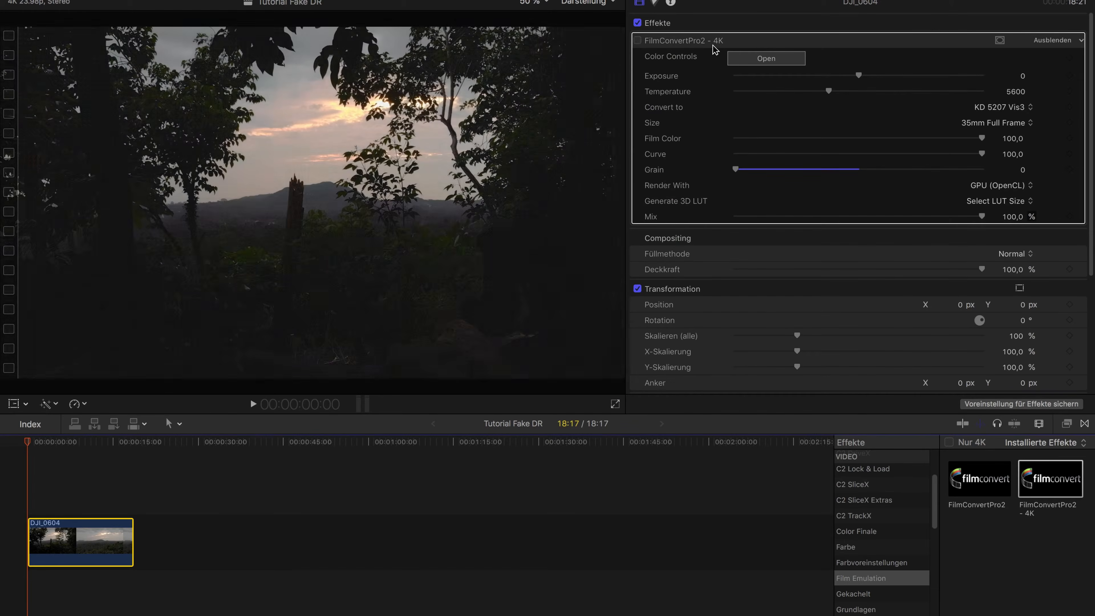
left_click(766, 58)
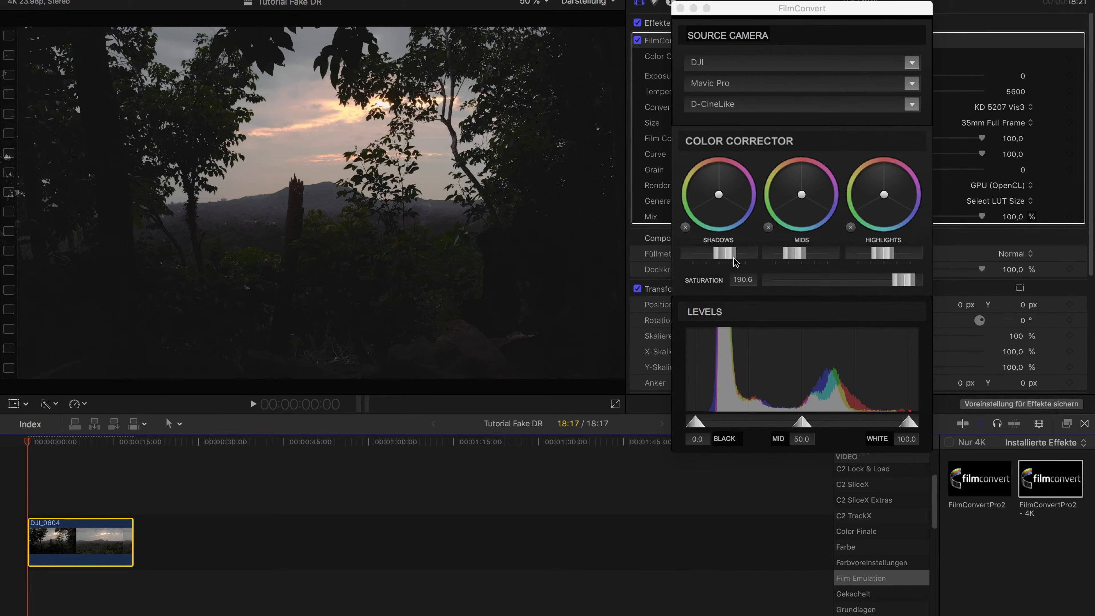
left_click_drag(729, 254, 736, 255)
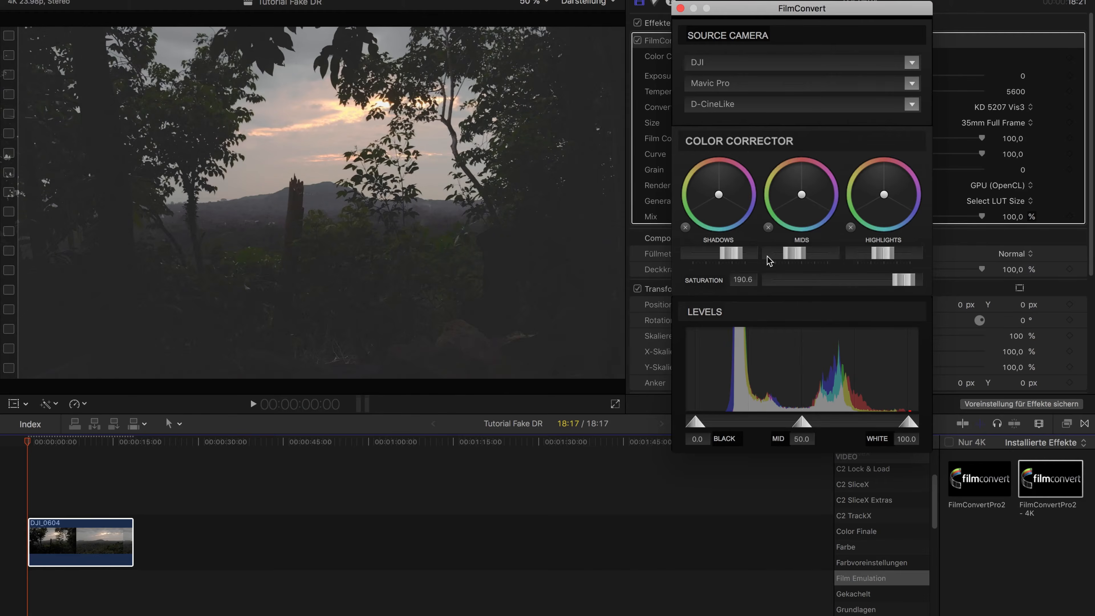
left_click_drag(805, 255, 808, 254)
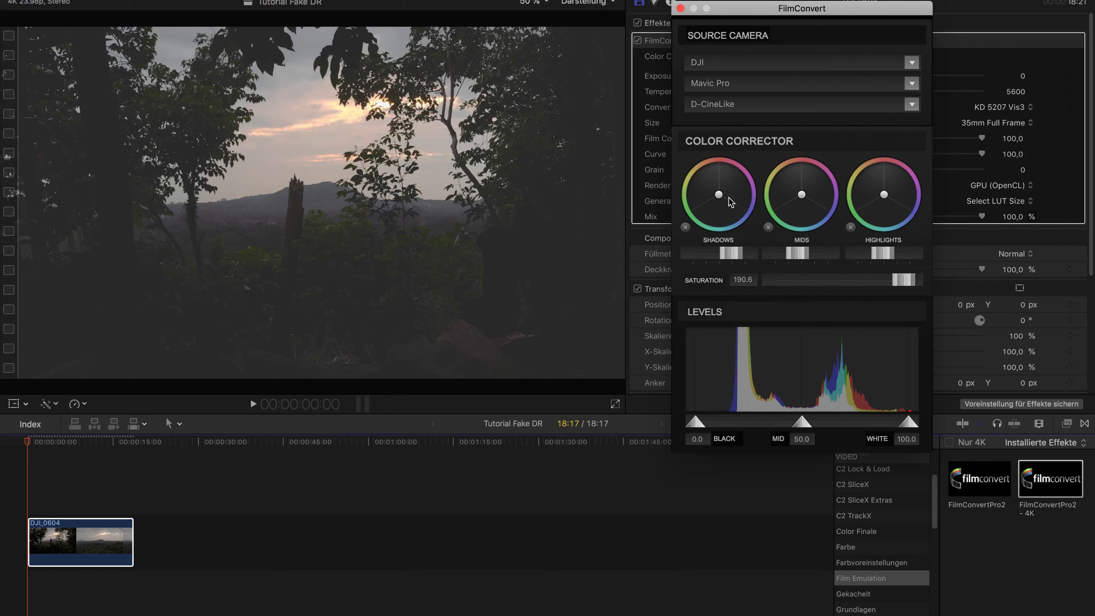
left_click_drag(738, 254, 731, 254)
left_click(681, 9)
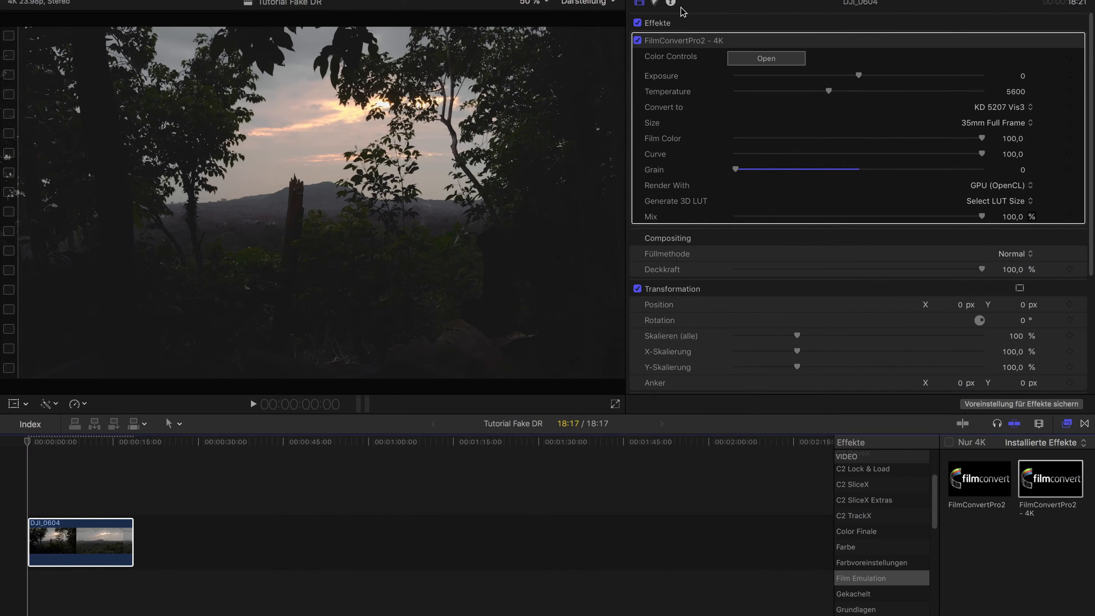
Preview the source clip DJI_0605 and compare its exposure with the DJI_0604 clip in the timeline
key("ctrl+super+1")
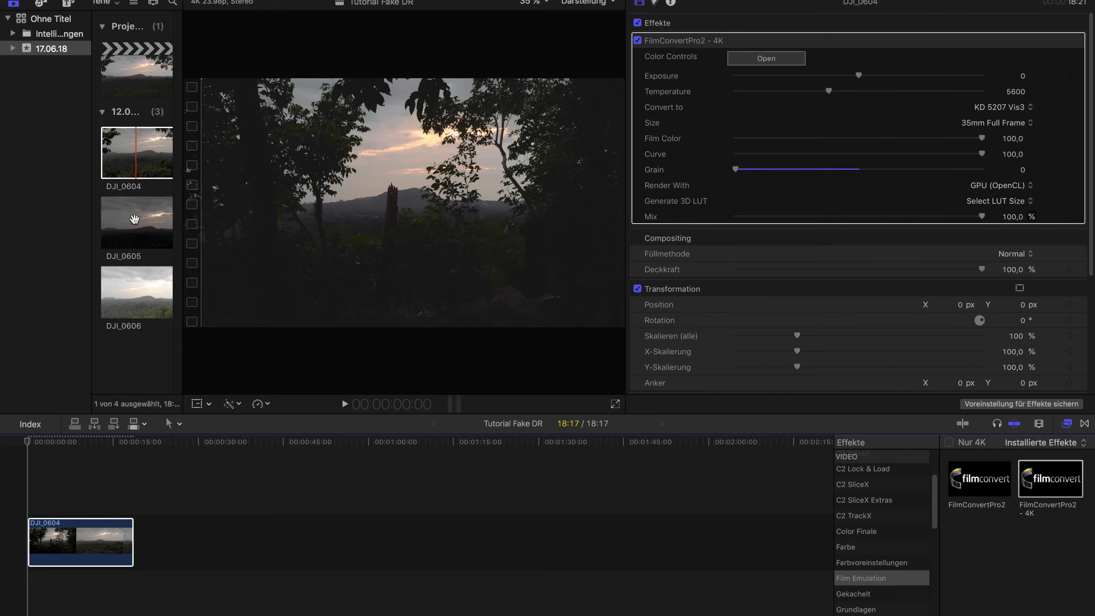
left_click(140, 215)
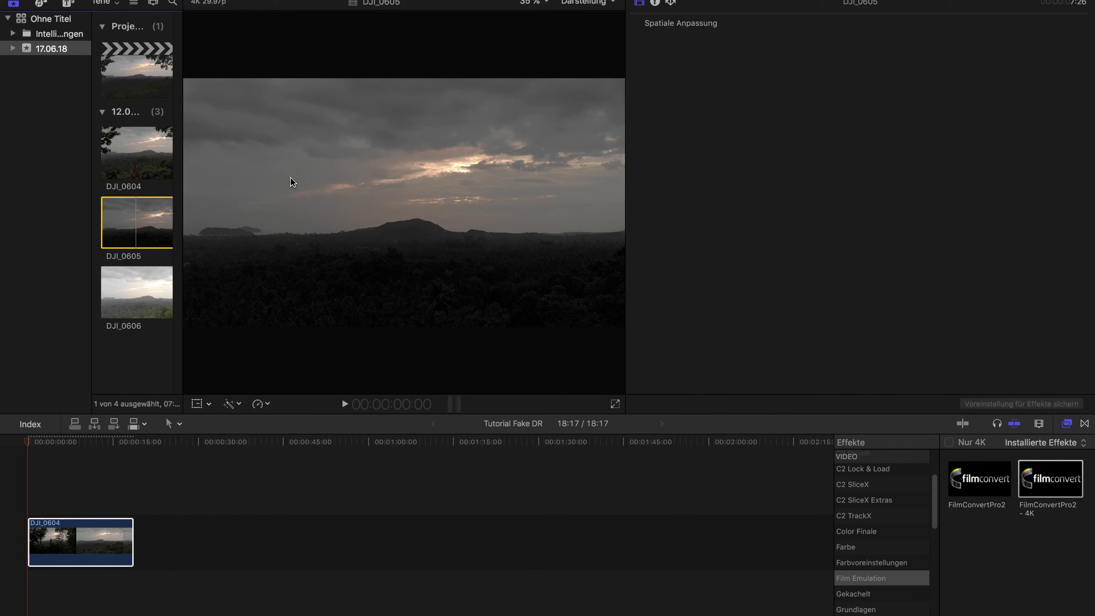
left_click(11, 436)
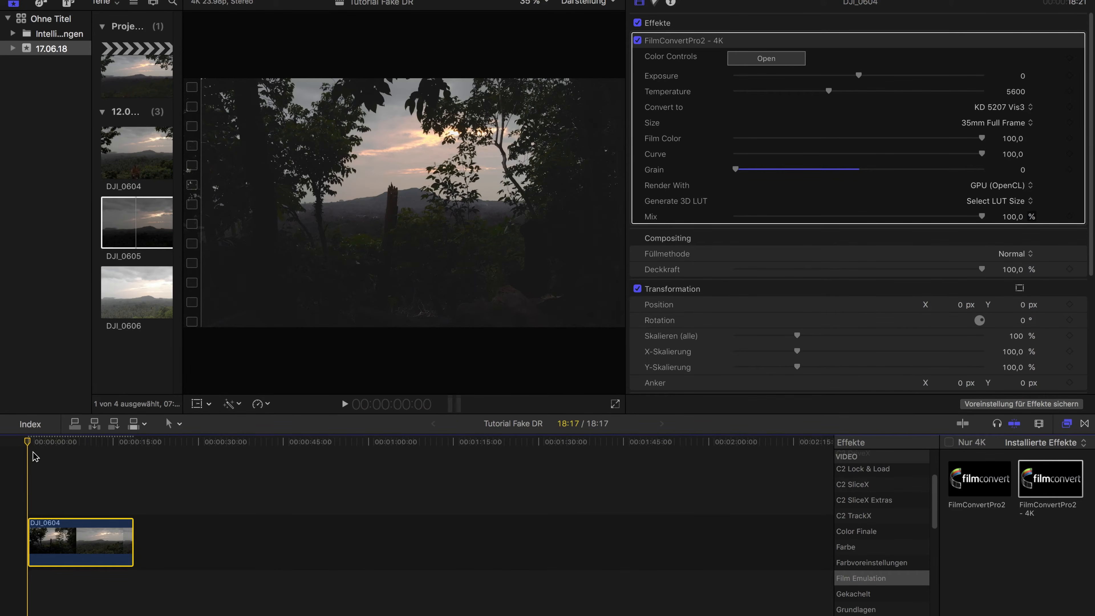
left_click(50, 441)
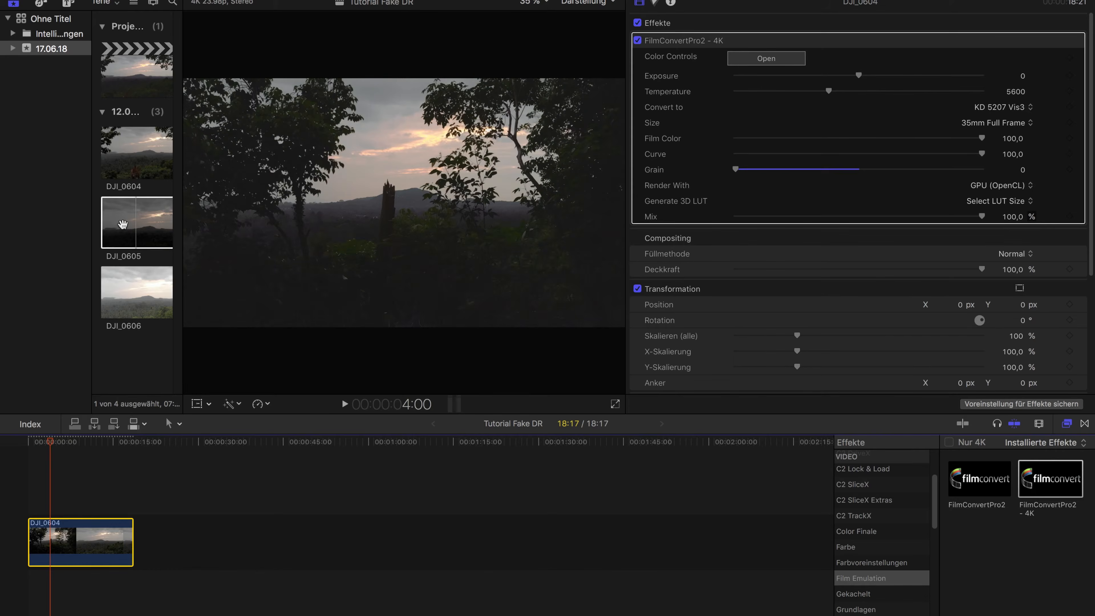
left_click(123, 222)
key("super+4")
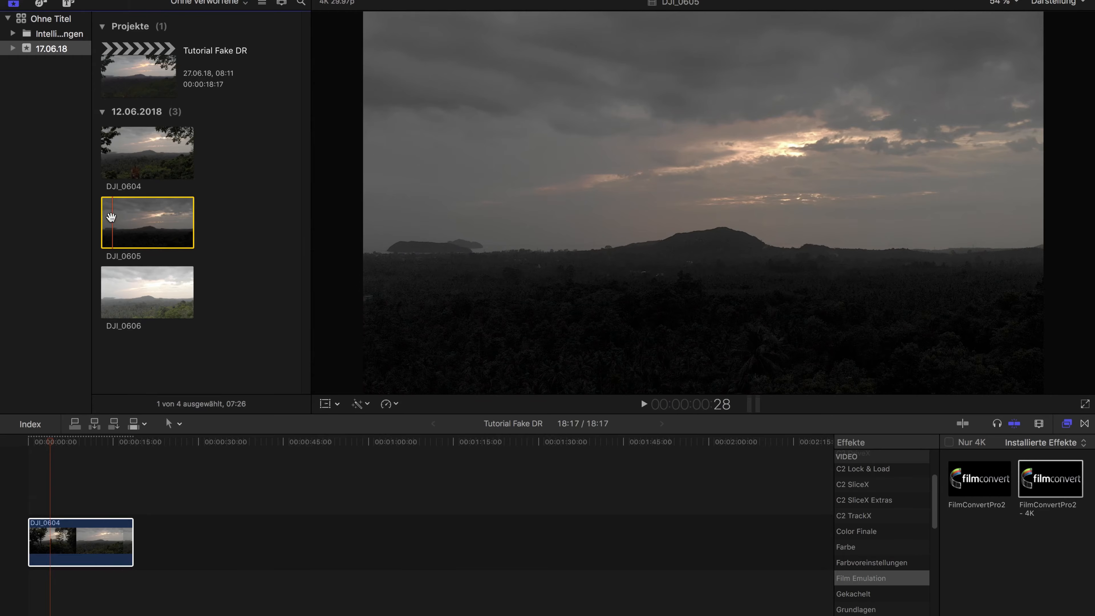
left_click(132, 219)
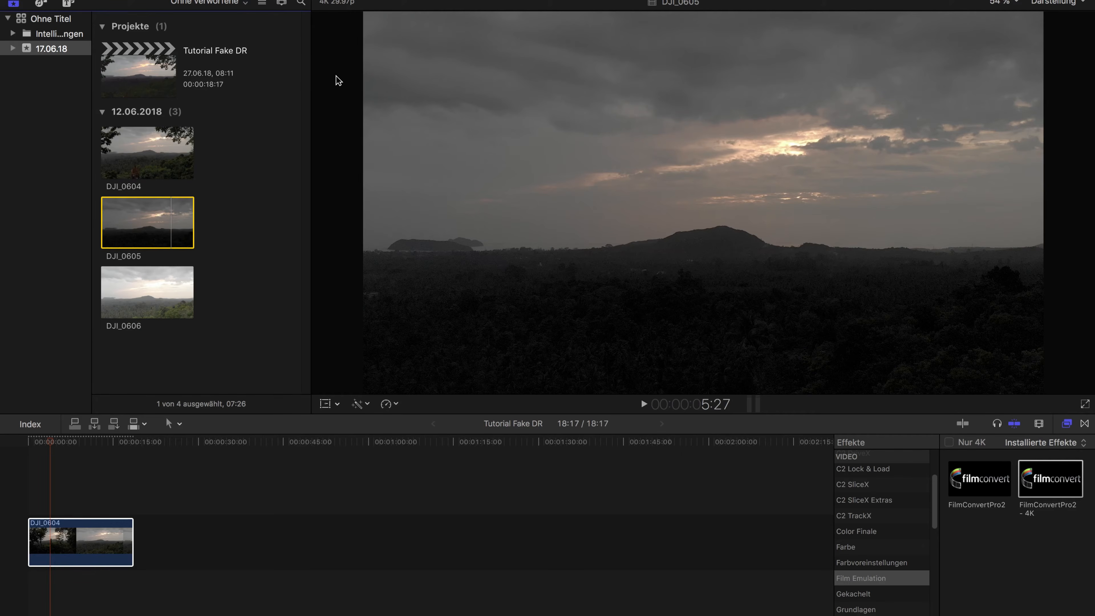
Preview the source clip DJI_0606 and compare it with the start of the DJI_0604 timeline clip
left_click(122, 280)
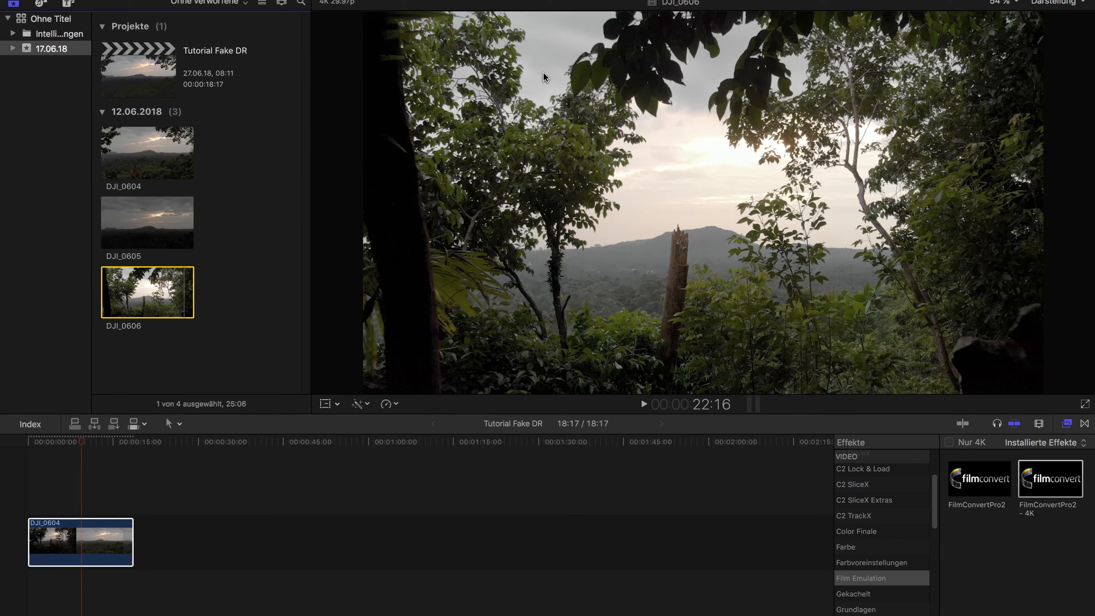
left_click(34, 452)
left_click(35, 454)
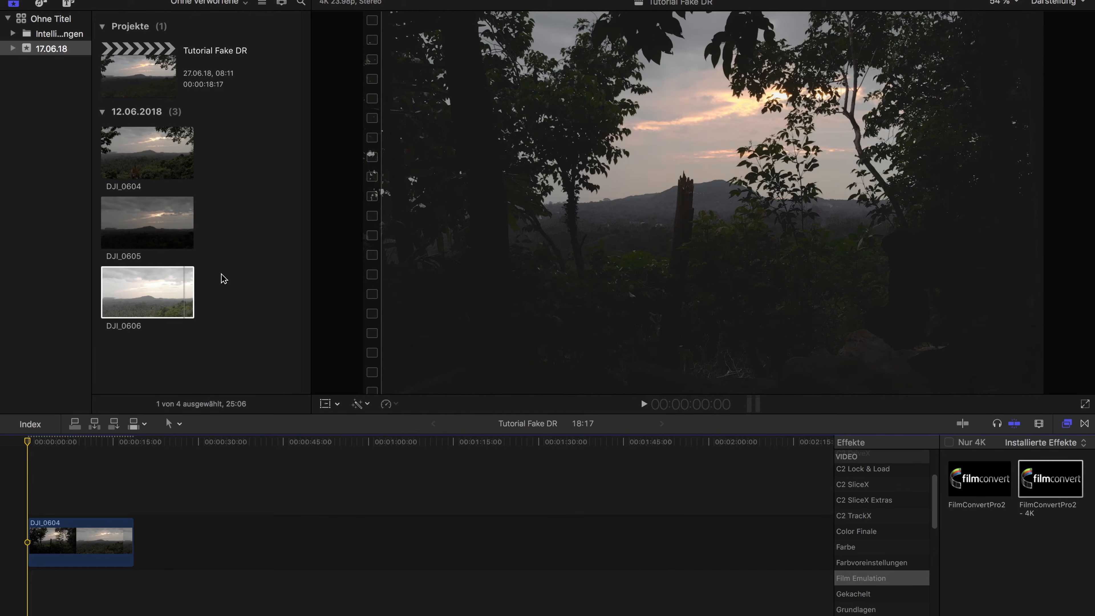
left_click(179, 291)
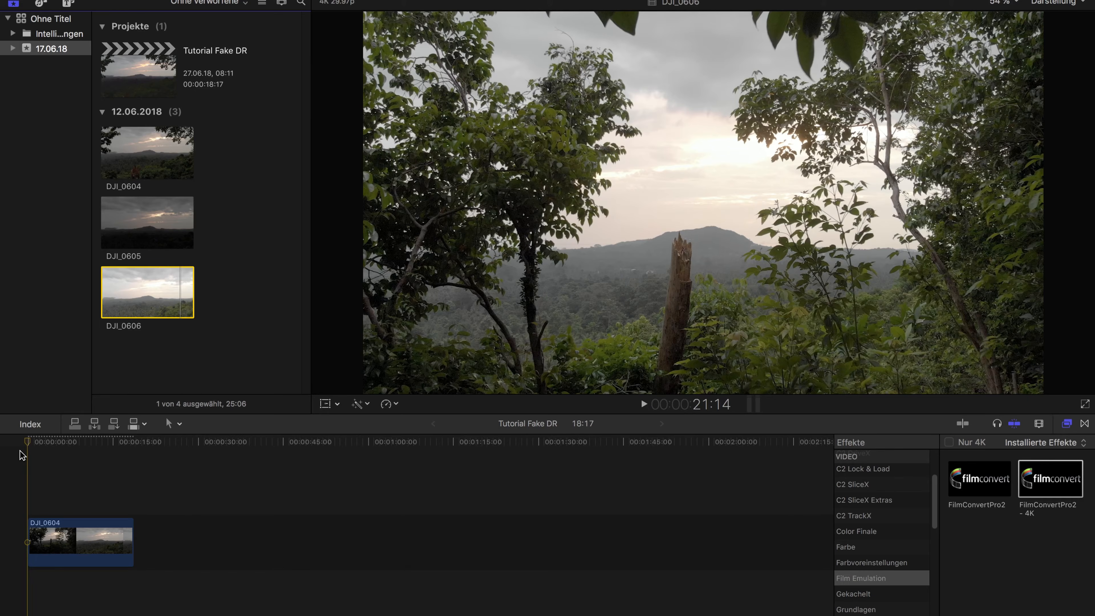
Replace the DJI_0604 clip in the timeline with the source clip DJI_0606
left_click_drag(28, 442, 77, 522)
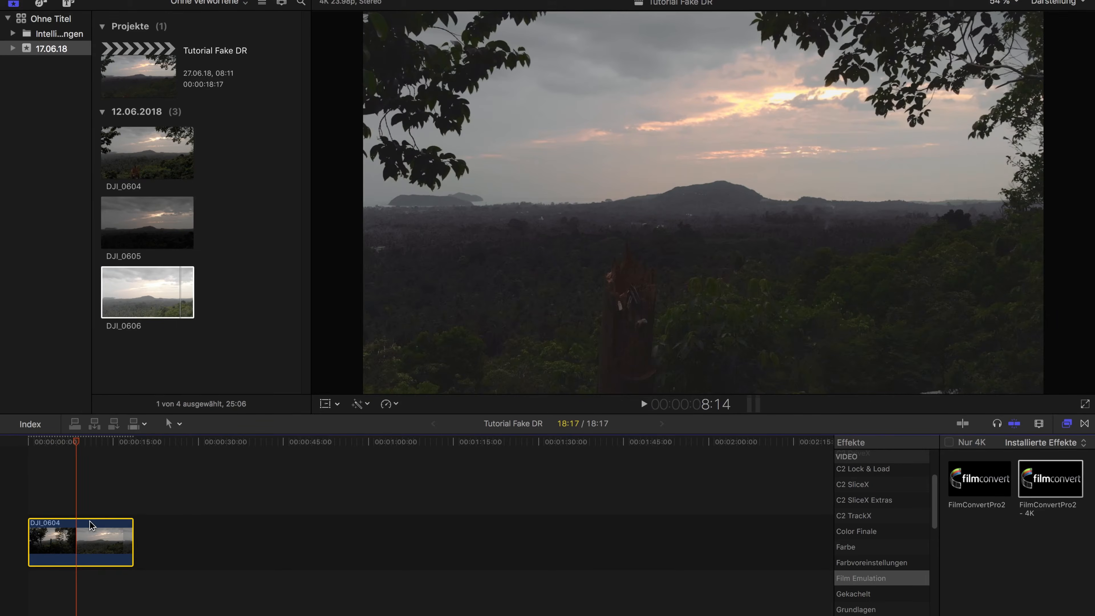
key("Delete")
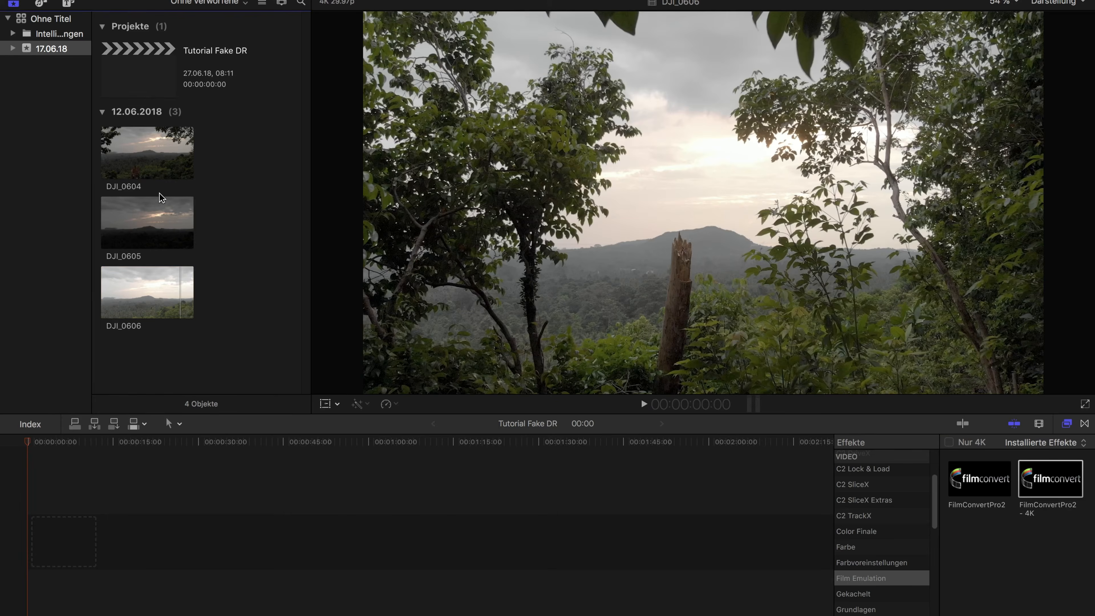
left_click(135, 235)
left_click(154, 293)
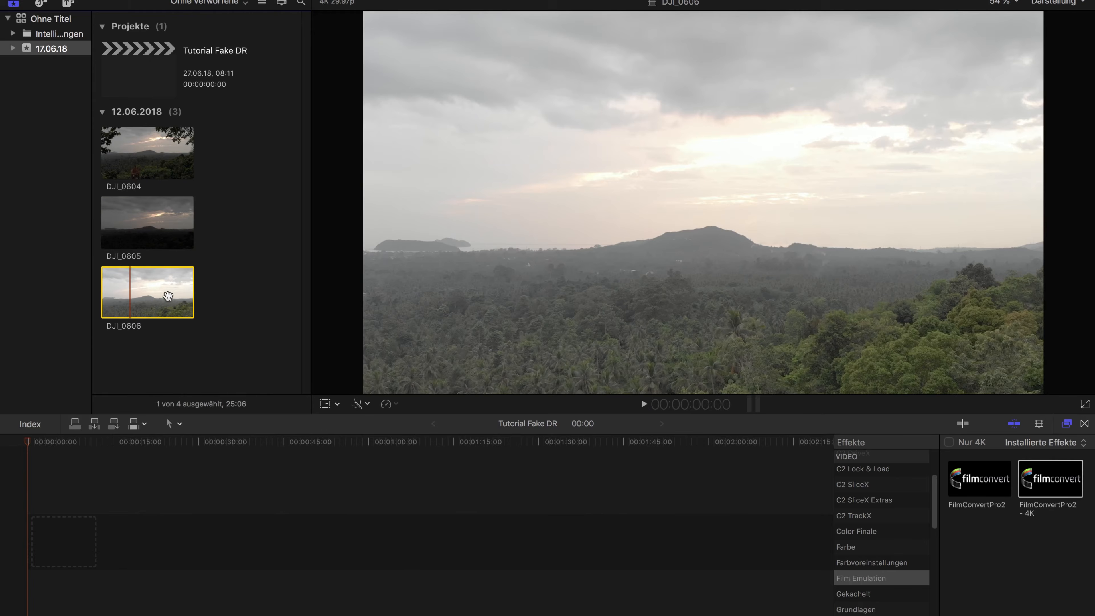
left_click_drag(155, 298, 34, 531)
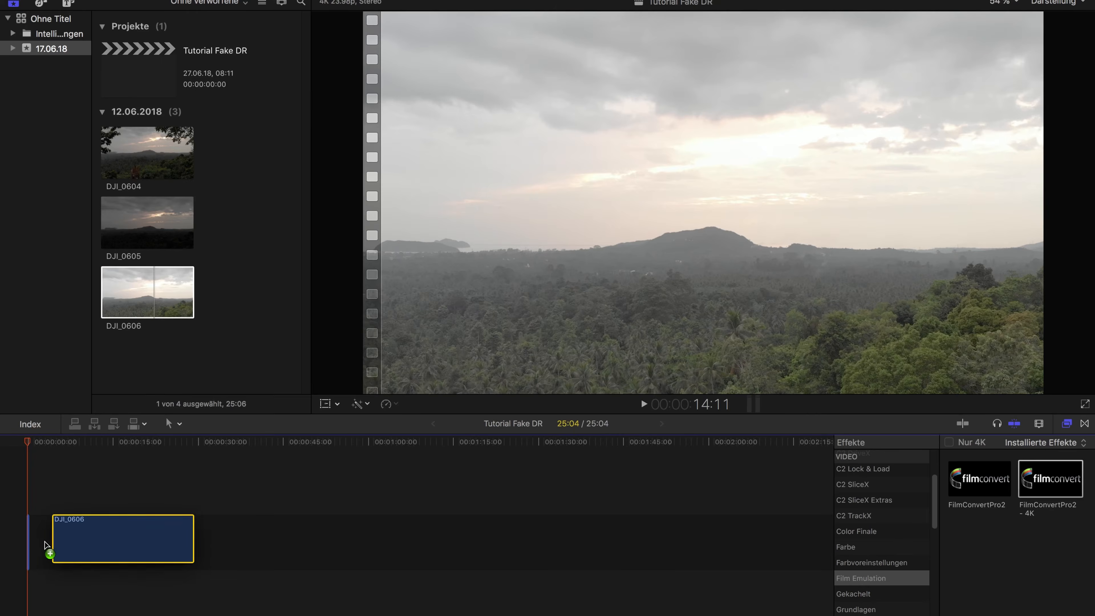
Trim about 12 seconds off the start of the DJI_0606 clip and return the playhead to the beginning
left_click_drag(26, 442, 106, 429)
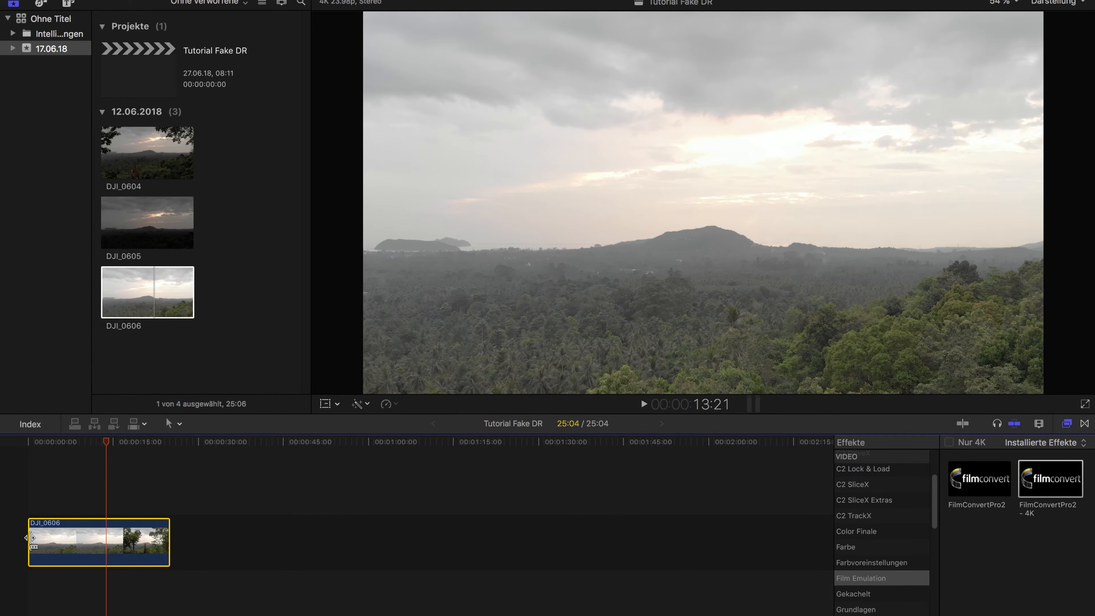
left_click_drag(31, 538, 96, 537)
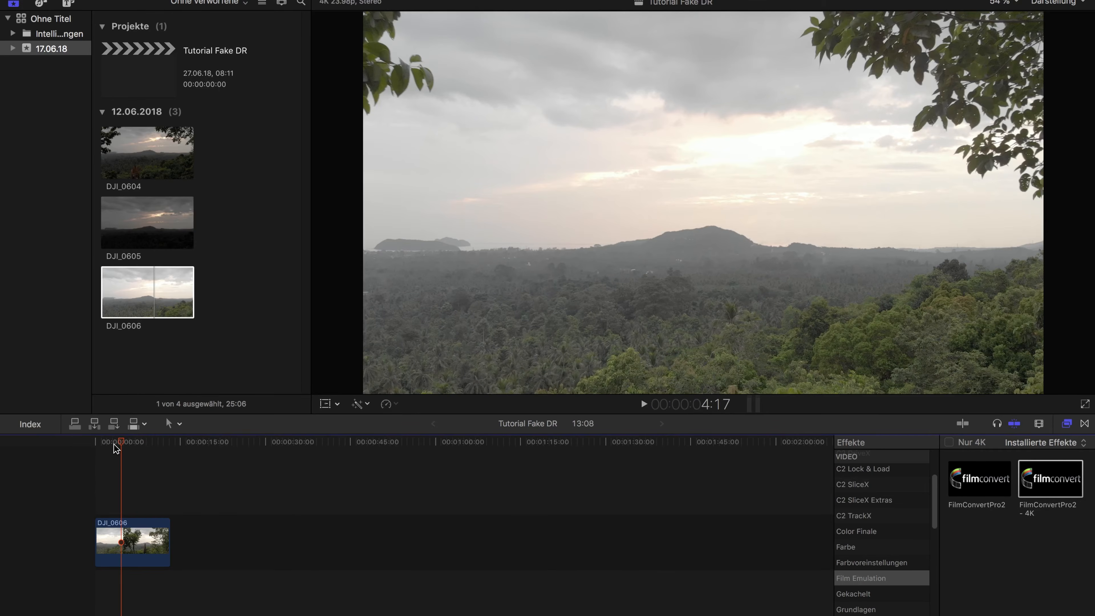
left_click_drag(116, 447, 94, 445)
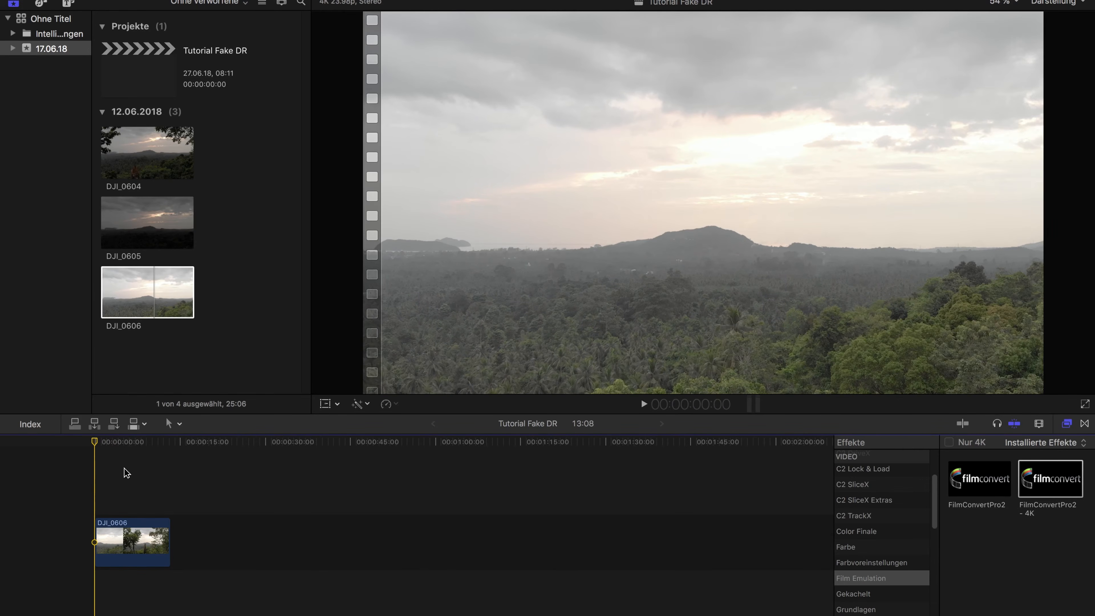
Connect the DJI_0605 clip above DJI_0606 at the start of the timeline and park the playhead at 3:19
left_click(143, 226)
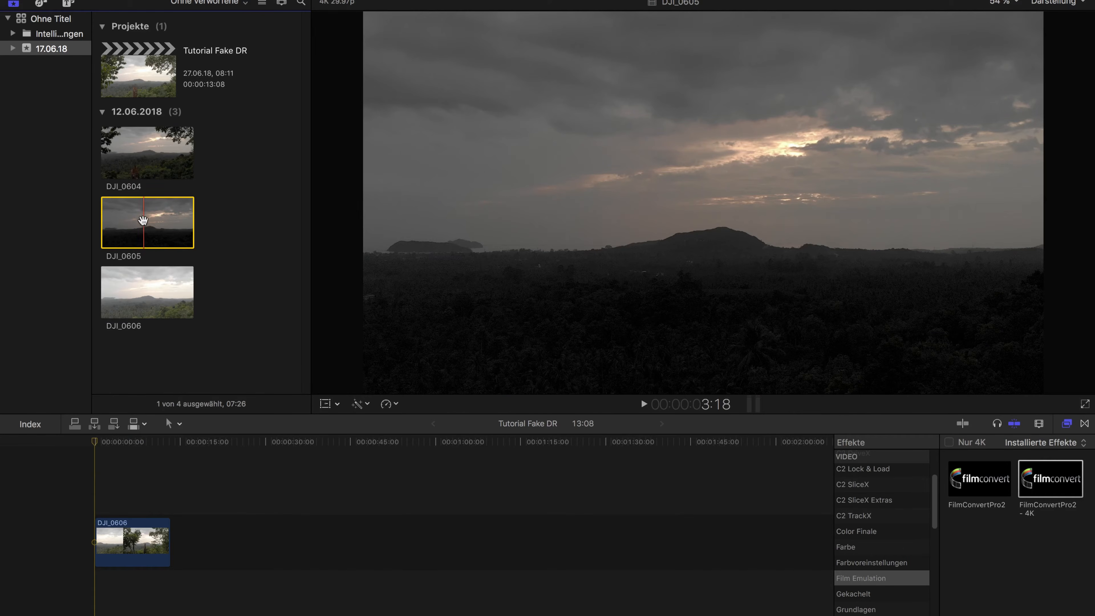
left_click_drag(142, 221, 92, 489)
left_click_drag(93, 440, 113, 442)
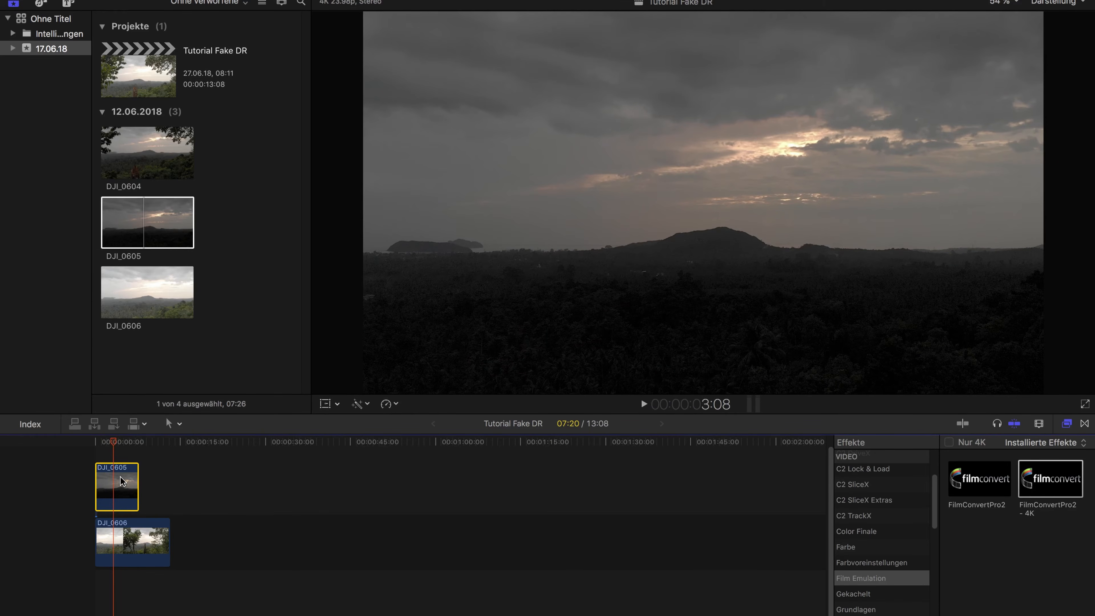
key("space")
left_click_drag(116, 444, 115, 444)
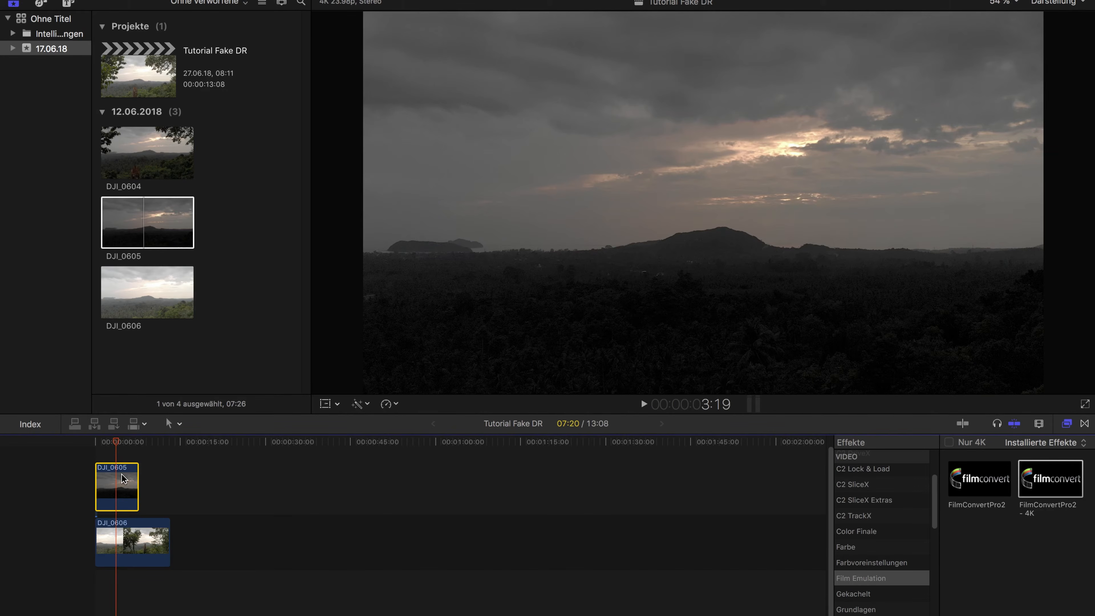
left_click(160, 1)
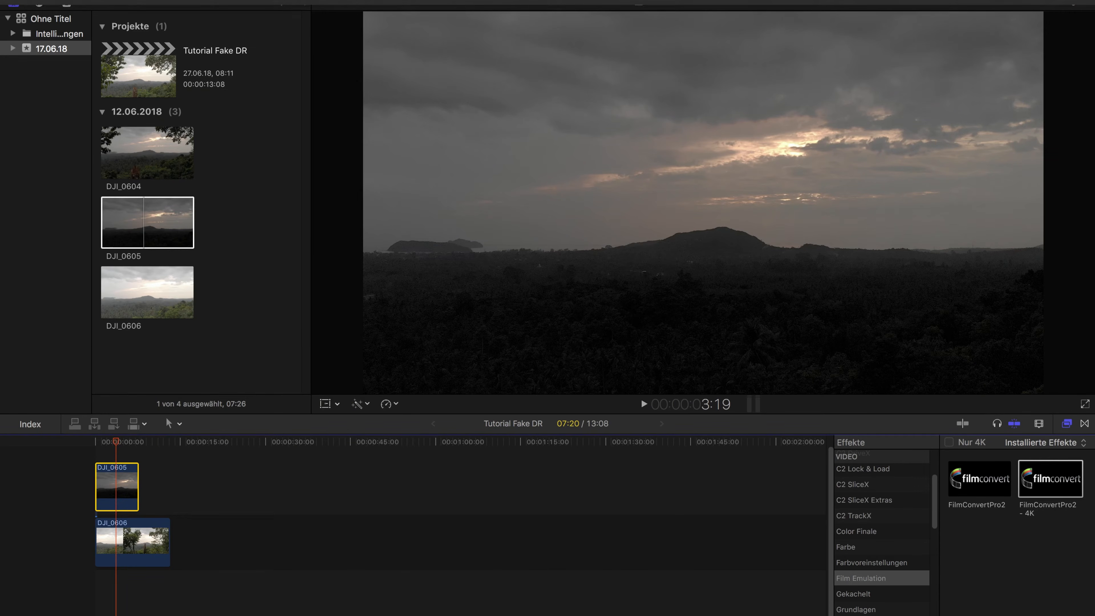
Insert a freeze frame into the DJI_0605 clip at 3:19
left_click(161, 1)
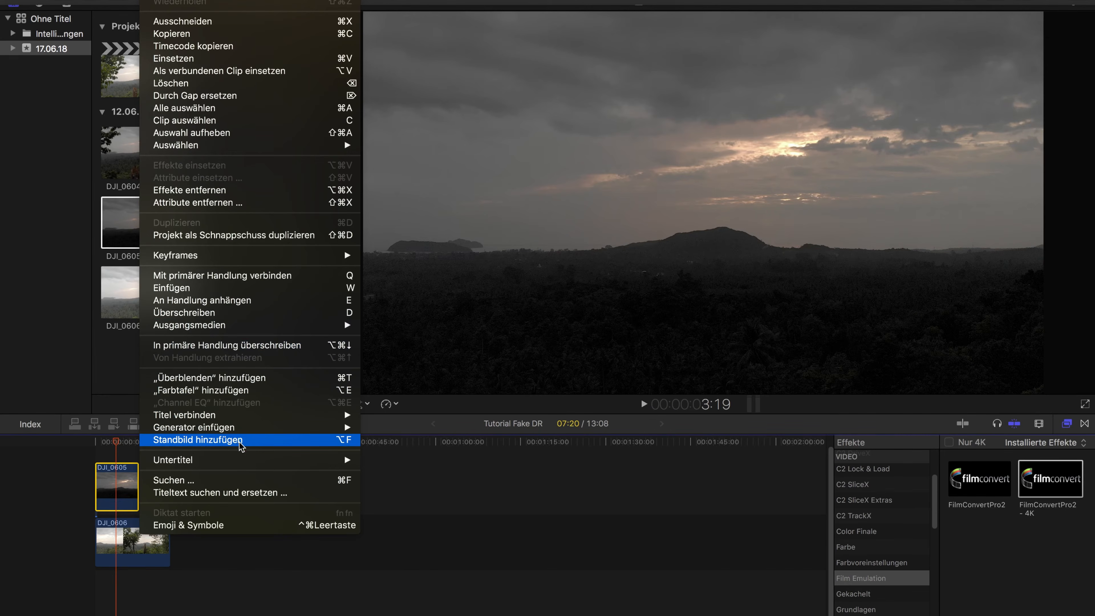
left_click(219, 440)
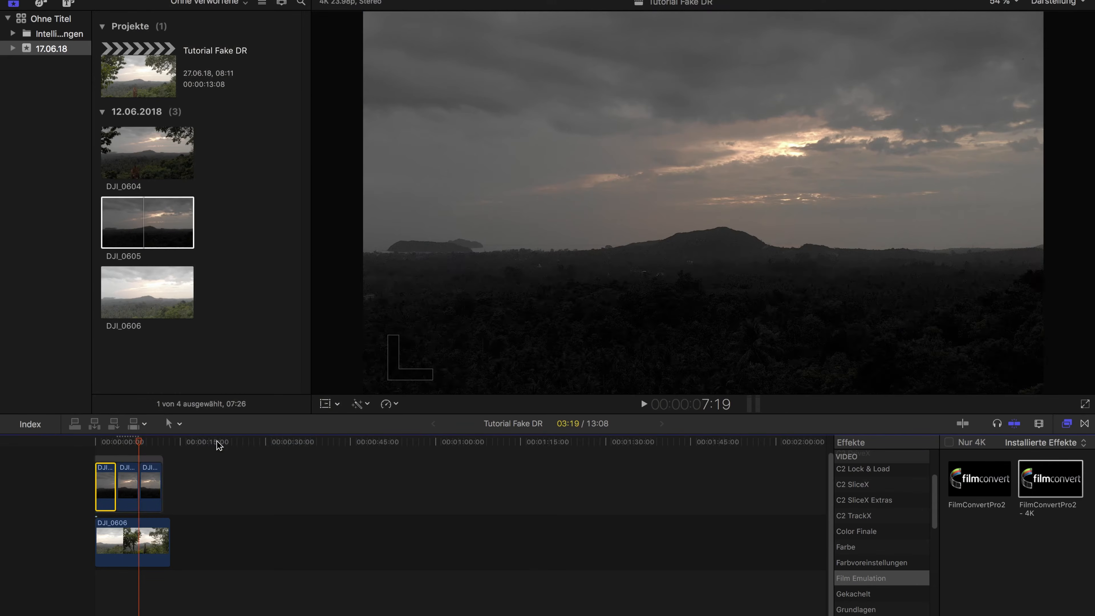
left_click(126, 450)
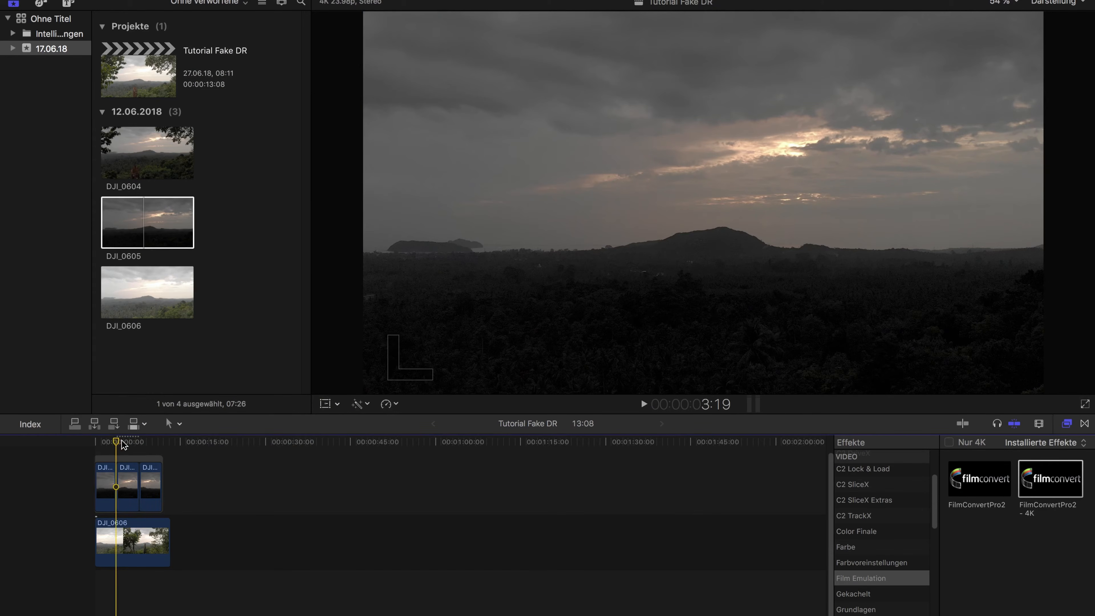
left_click(129, 474)
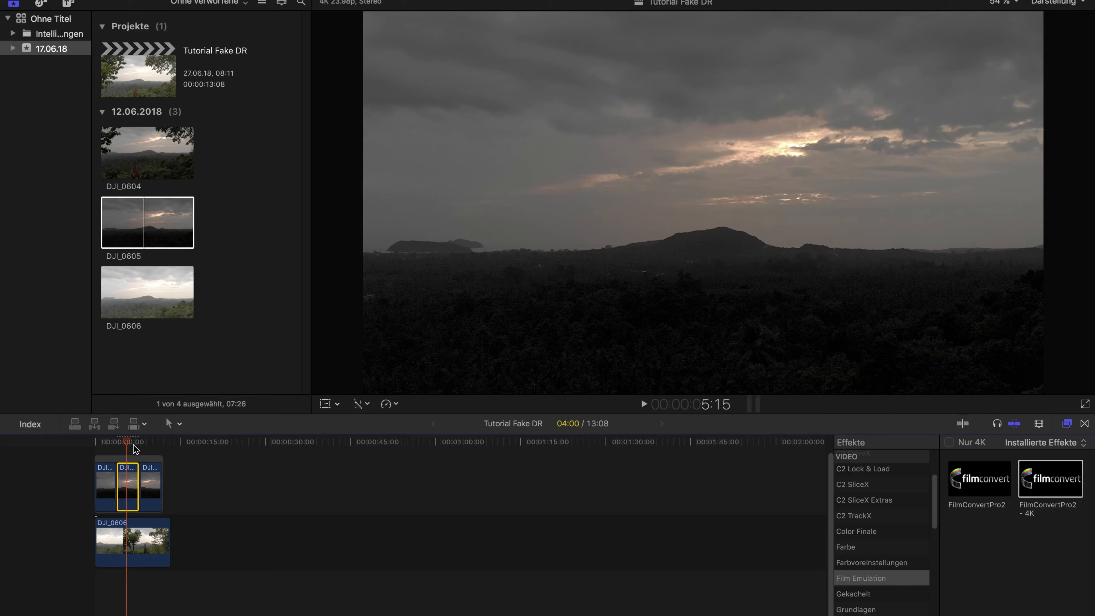
Delete the moving parts of DJI_0605 before and after the freeze frame
left_click_drag(126, 442, 116, 443)
left_click(104, 477)
key("BackSpace")
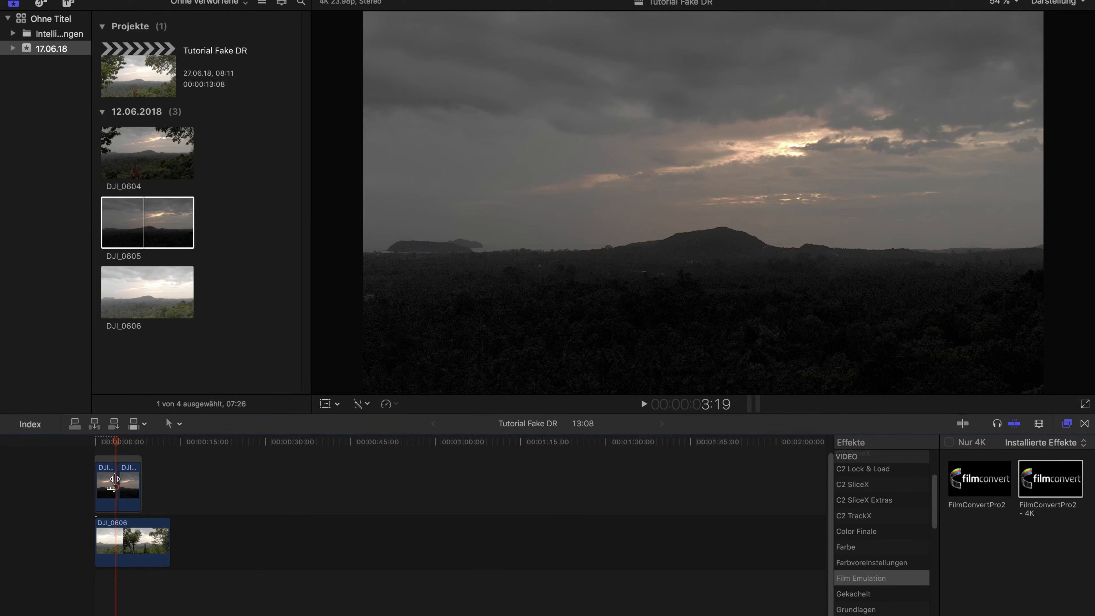
left_click(124, 480)
key("BackSpace")
Extend the DJI_0605 freeze frame to 13:08 so it covers the whole DJI_0606 clip below
left_click_drag(115, 483, 170, 481)
left_click(125, 442)
mouse_move(129, 441)
left_mouse_down()
mouse_move(149, 443)
mouse_move(115, 438)
mouse_move(139, 437)
mouse_move(128, 433)
left_mouse_up()
left_click(154, 479)
scroll(169, 462, "up", 1)
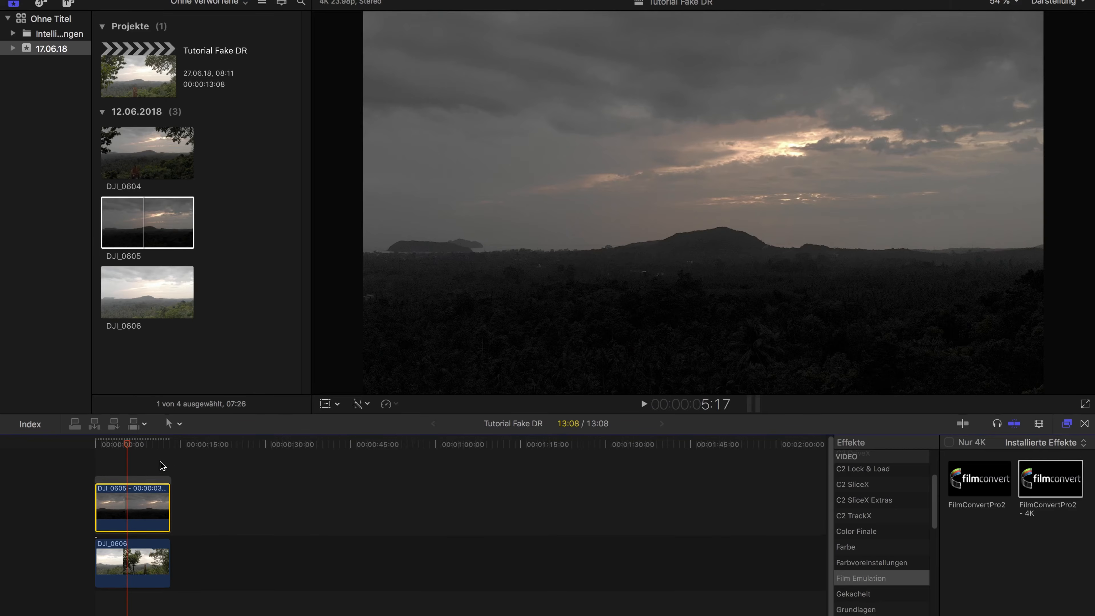
Place a duplicate of the trimmed DJI_0606 timeline clip above the DJI_0605 freeze frame, starting at the same point
left_click_drag(159, 284, 98, 453)
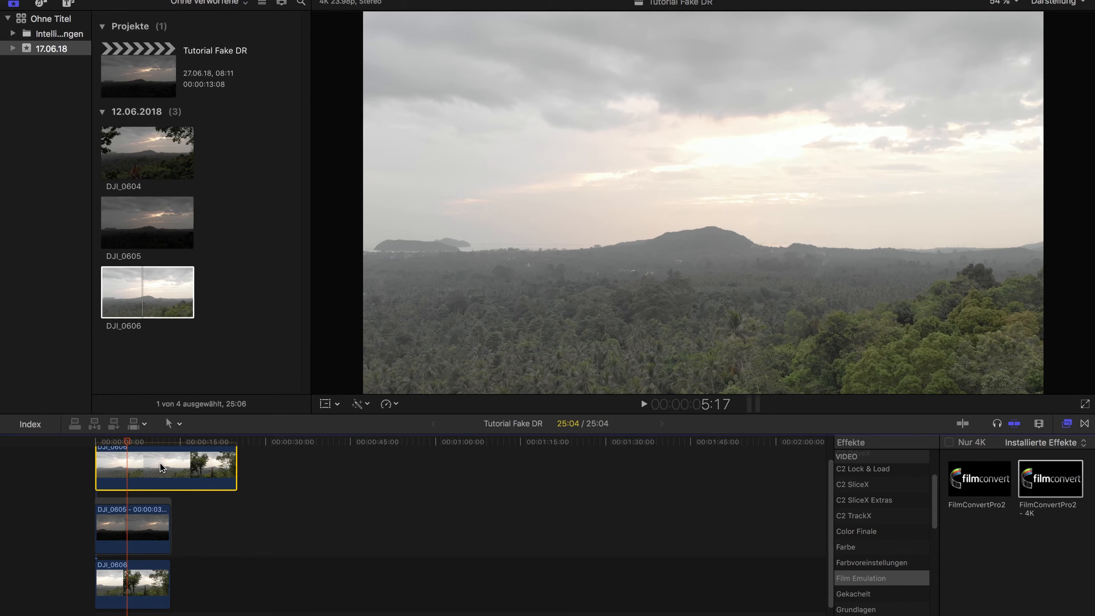
key("Delete")
left_click(132, 582)
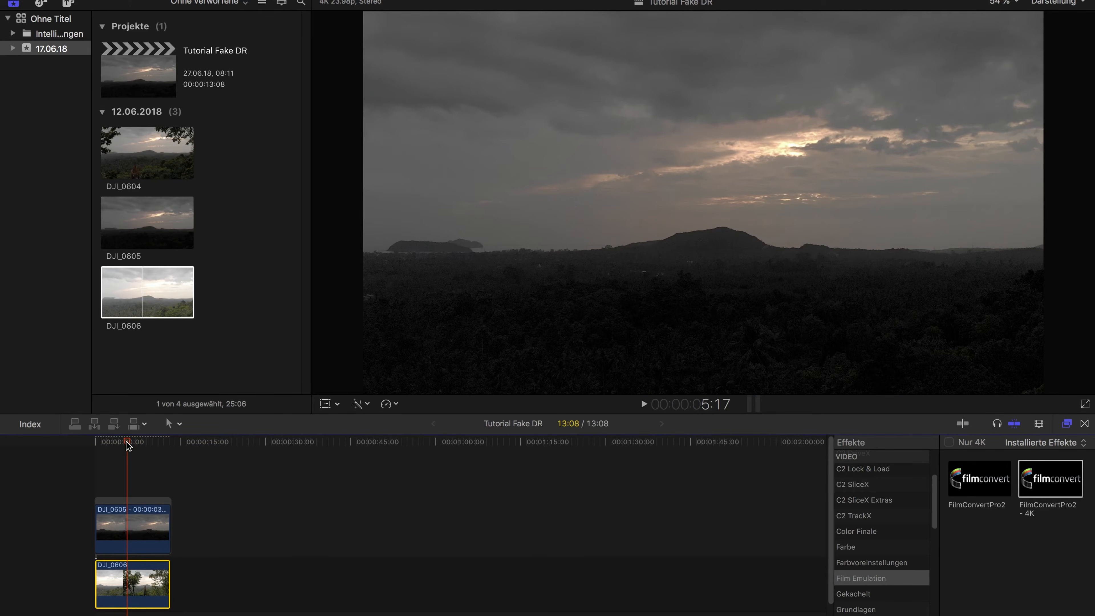
left_click_drag(128, 445, 174, 446)
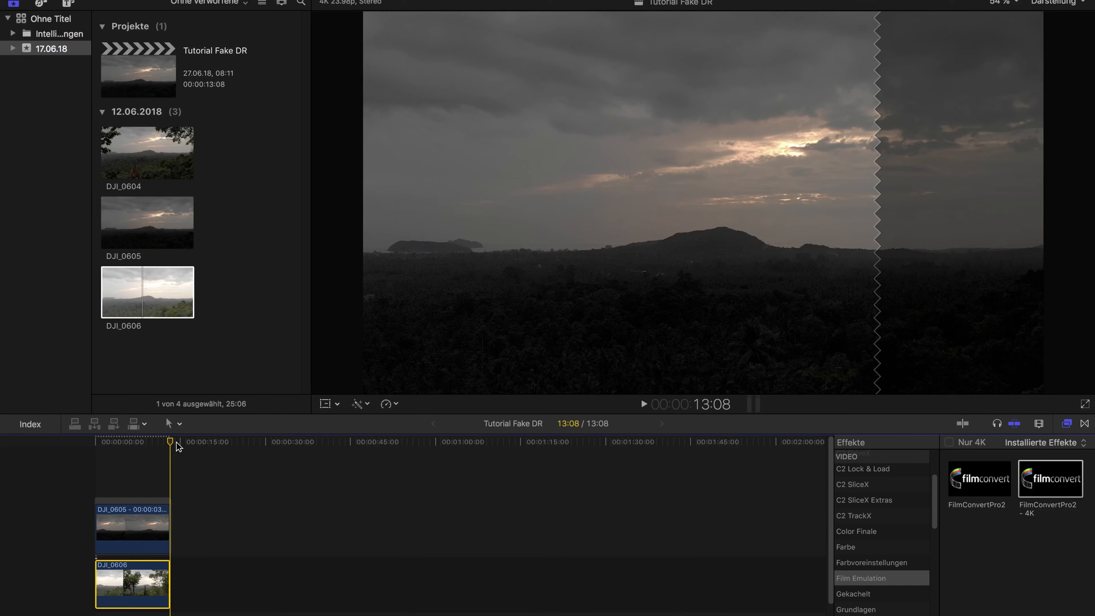
left_click_drag(151, 580, 171, 444)
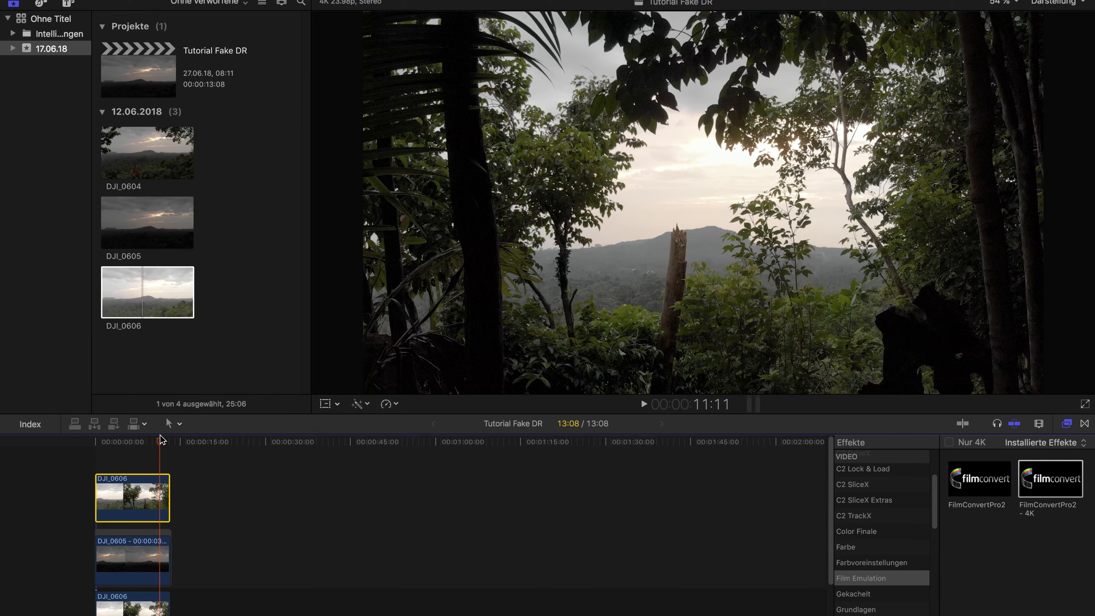
Trim the ends of all three stacked clips to 11:11
mouse_move(170, 491)
left_mouse_down()
mouse_move(163, 482)
mouse_move(162, 493)
left_mouse_up()
left_click_drag(169, 561, 159, 556)
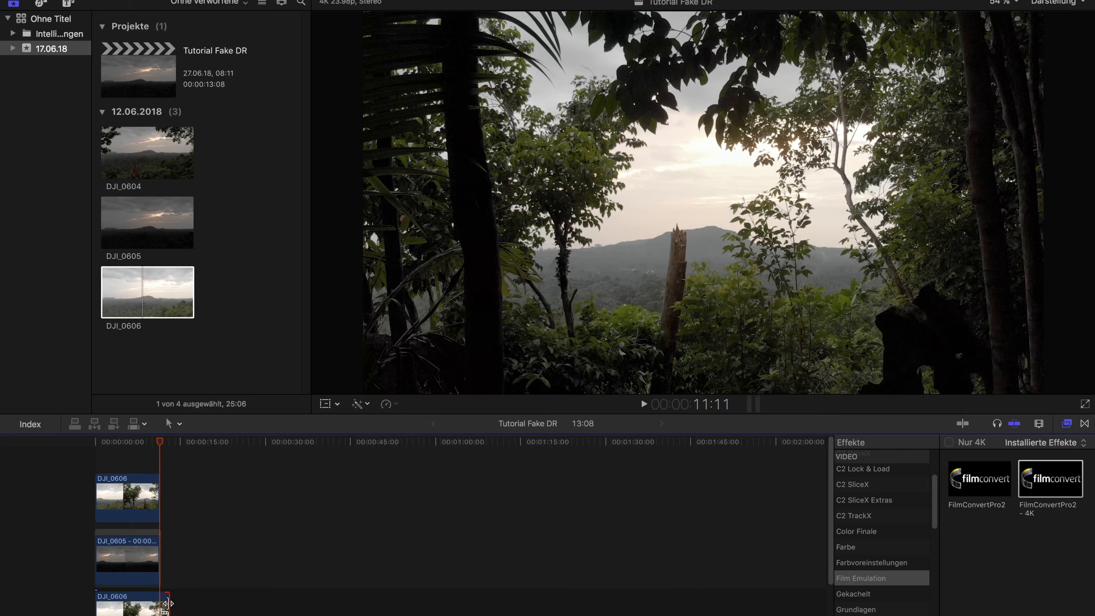
left_click_drag(169, 594, 159, 594)
Review the three stacked layers one by one, with the playhead around the five-second mark where the branches enter the frame
mouse_move(135, 445)
left_mouse_down()
mouse_move(120, 445)
mouse_move(130, 443)
left_mouse_up()
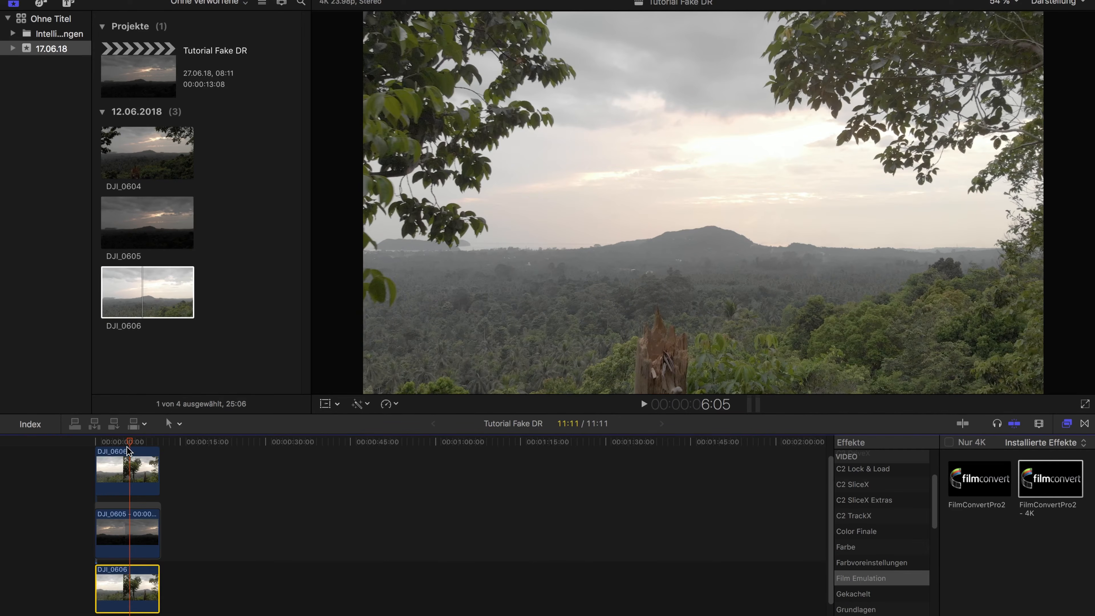
mouse_move(131, 441)
left_mouse_down()
mouse_move(145, 440)
mouse_move(112, 441)
mouse_move(154, 442)
mouse_move(123, 441)
left_mouse_up()
left_click(138, 536)
scroll(142, 495, "up", 1)
left_click(141, 482)
scroll(134, 470, "up", 1)
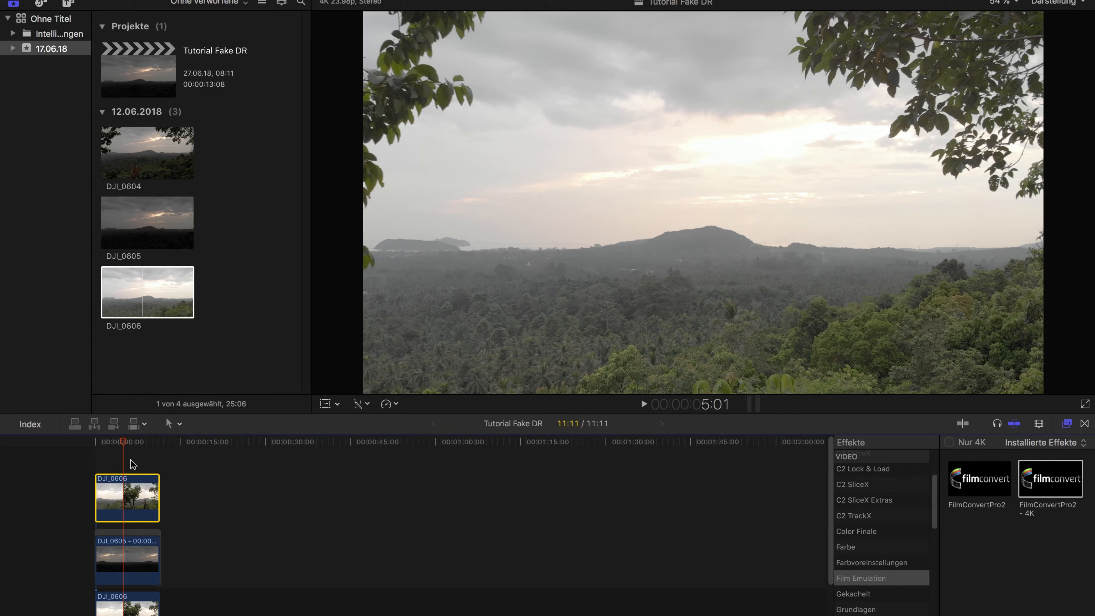
scroll(132, 462, "down", 2)
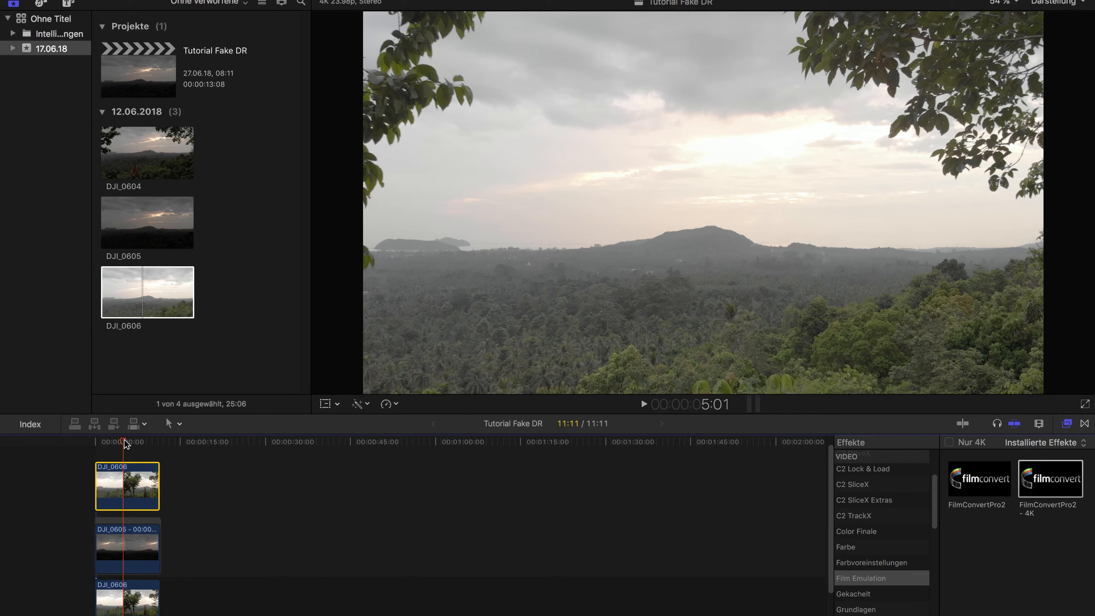
left_click(139, 603)
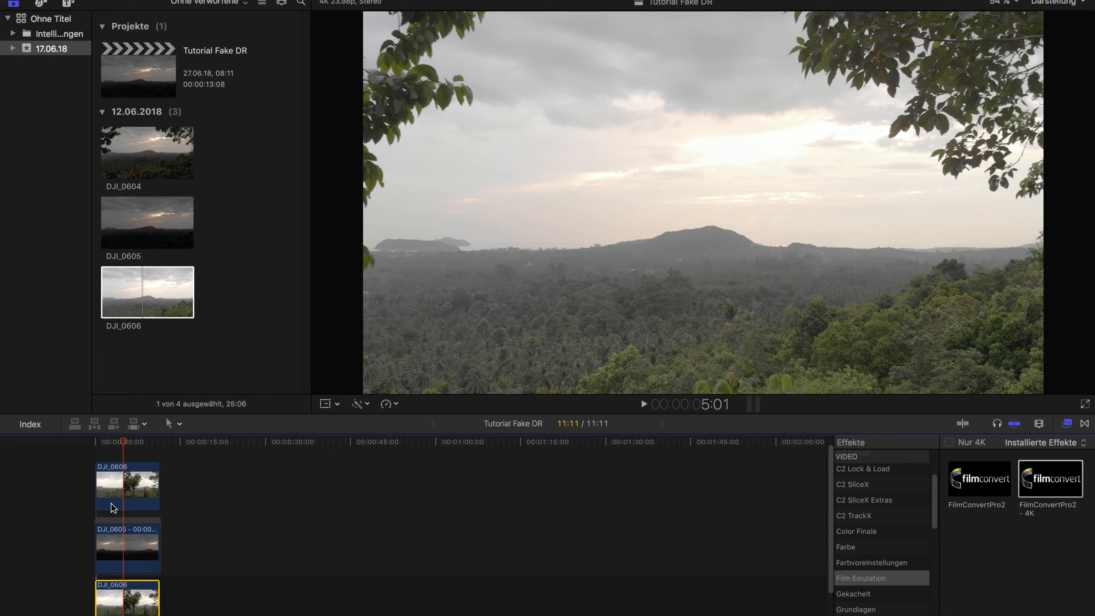
mouse_move(124, 444)
left_mouse_down()
mouse_move(140, 440)
mouse_move(113, 436)
mouse_move(125, 437)
left_mouse_up()
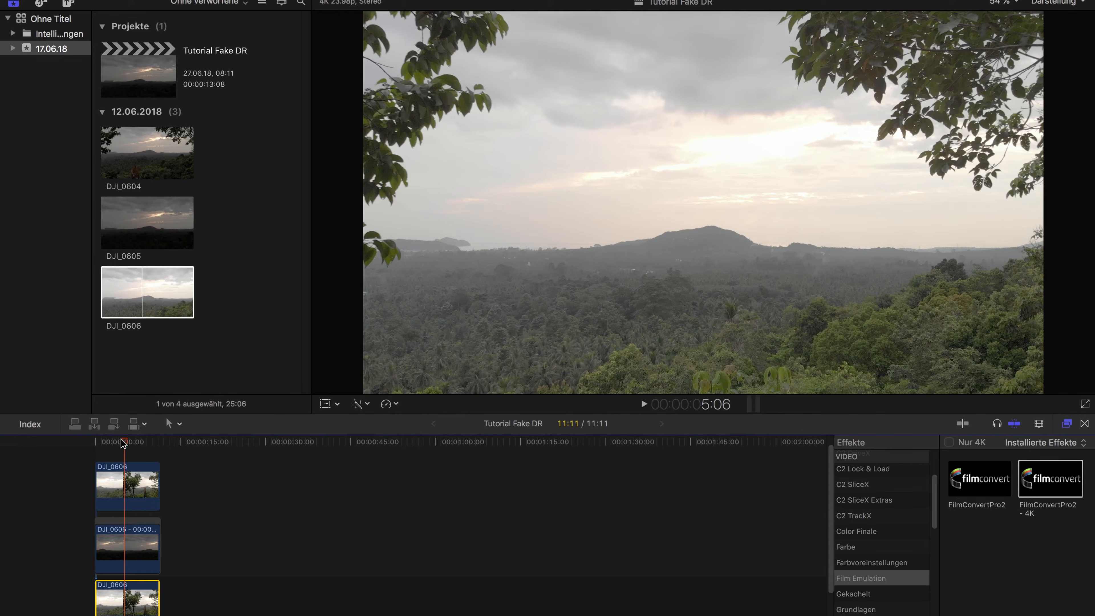
Disable the top and bottom DJI_0606 clips so that only the DJI_0605 freeze frame is shown
left_click(143, 548)
left_click(140, 477)
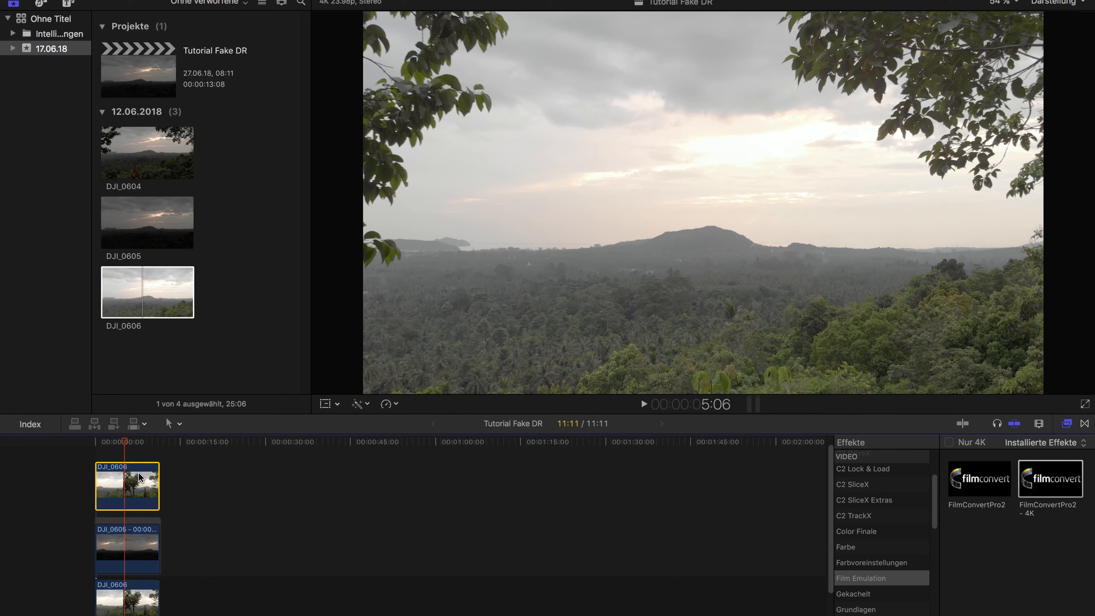
key("v")
left_click(130, 589)
key("v")
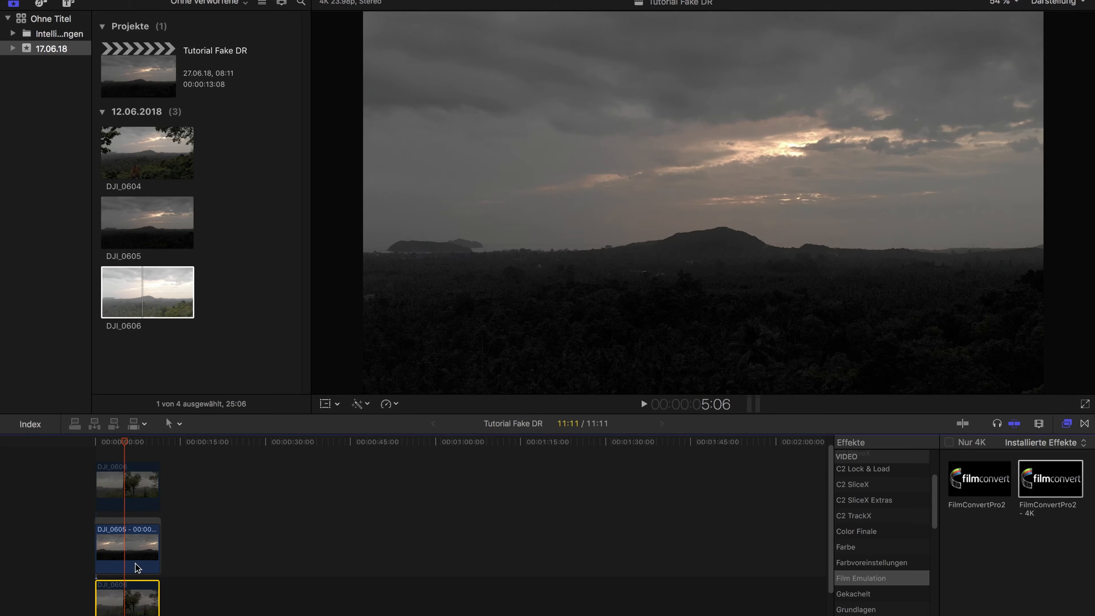
Apply the Abgestufte Maske effect from the Masken category to the DJI_0605 freeze frame
left_click_drag(127, 445, 127, 444)
left_click(133, 539)
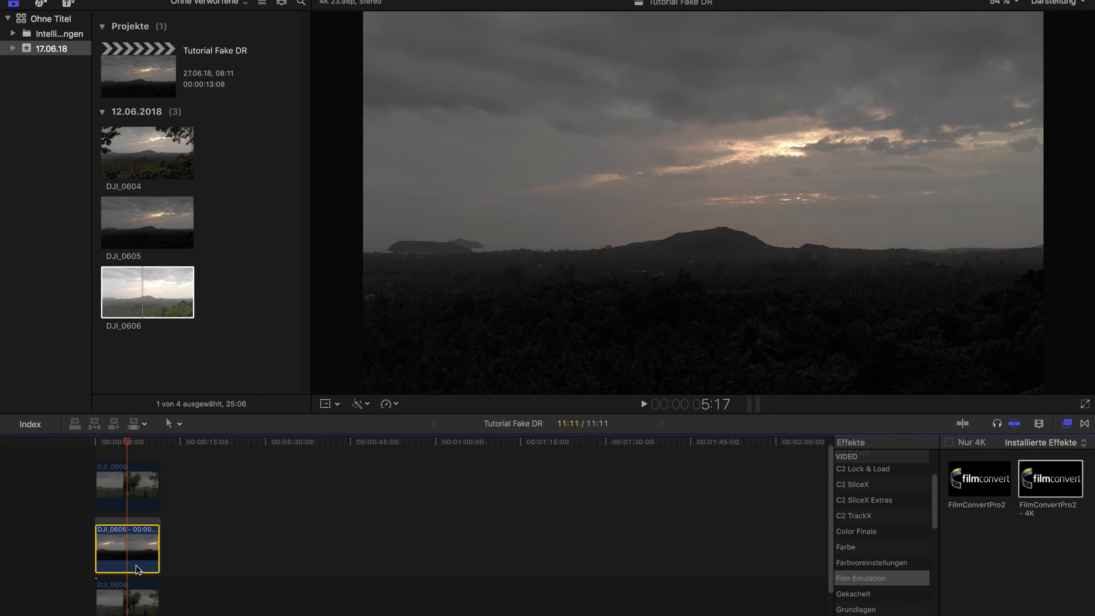
left_click_drag(934, 498, 933, 539)
left_click(900, 533)
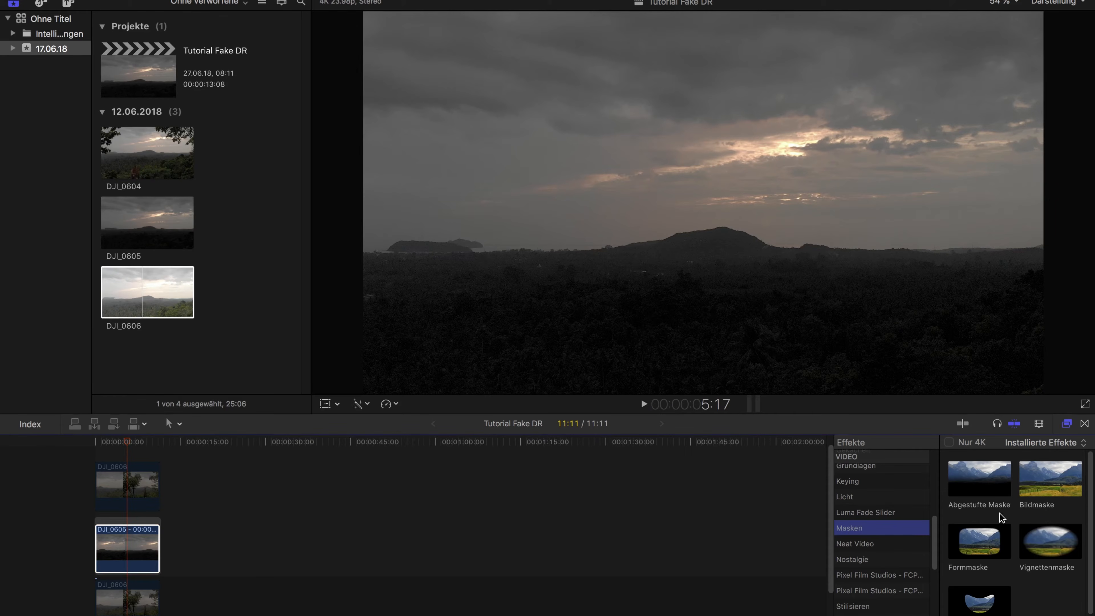
left_click(973, 485)
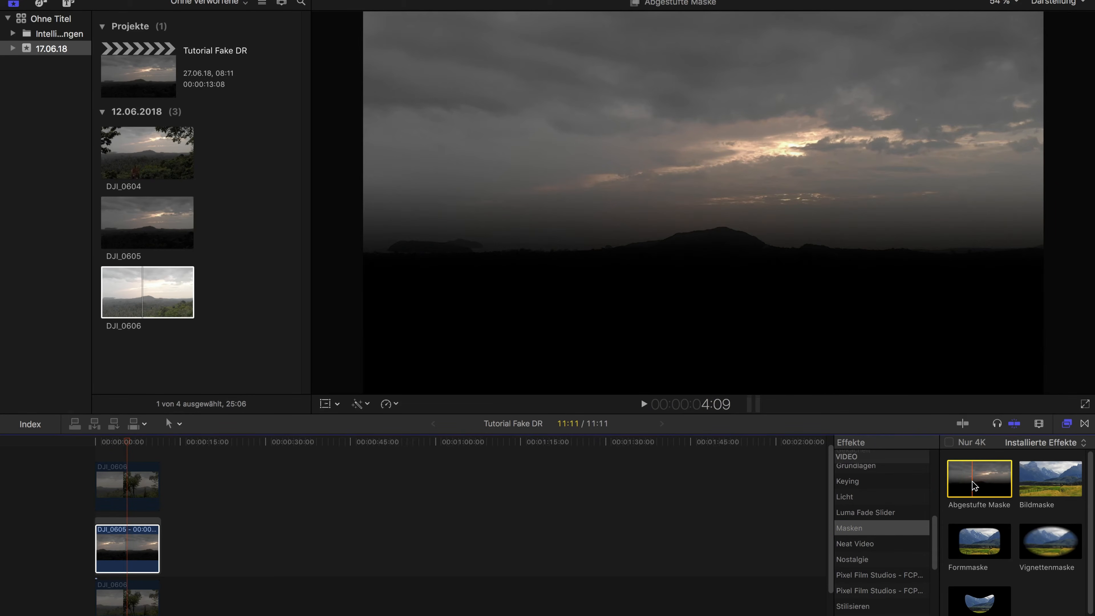
double_click(966, 483)
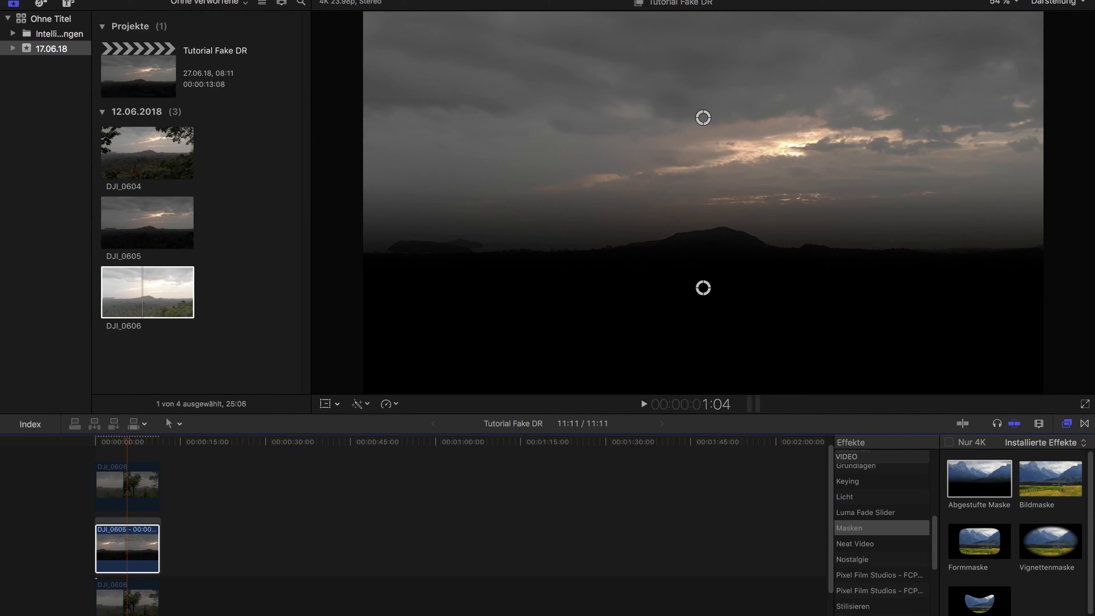
Show the effect settings and narrow the mask's gradient just below the horizon, with Center Y about -0,13 and Target Y about -0,05
key("super+4")
key("ctrl+super+1")
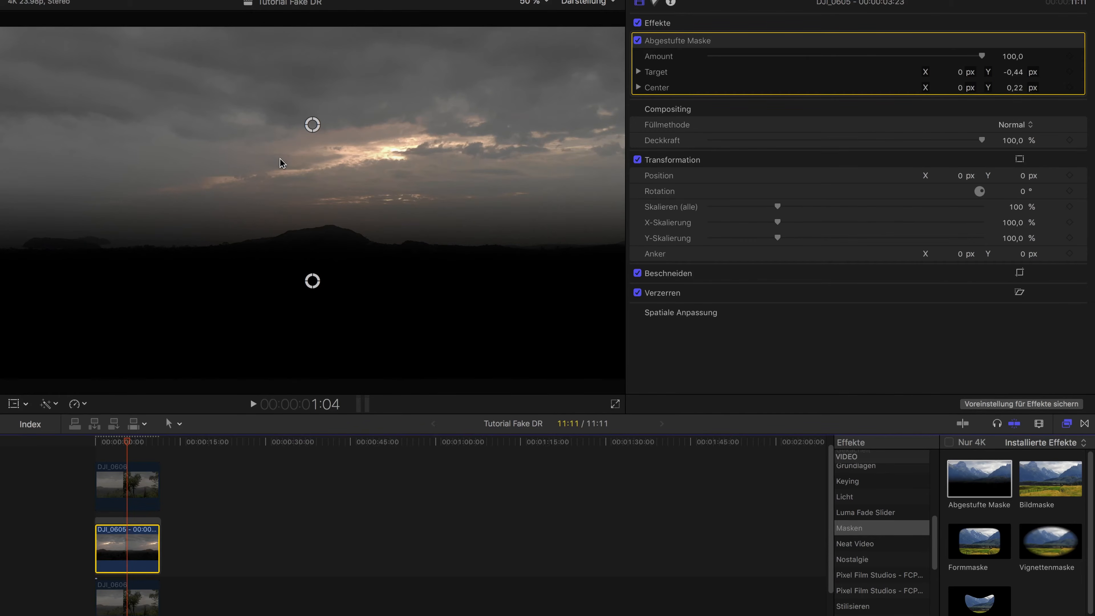
left_click_drag(313, 125, 308, 219)
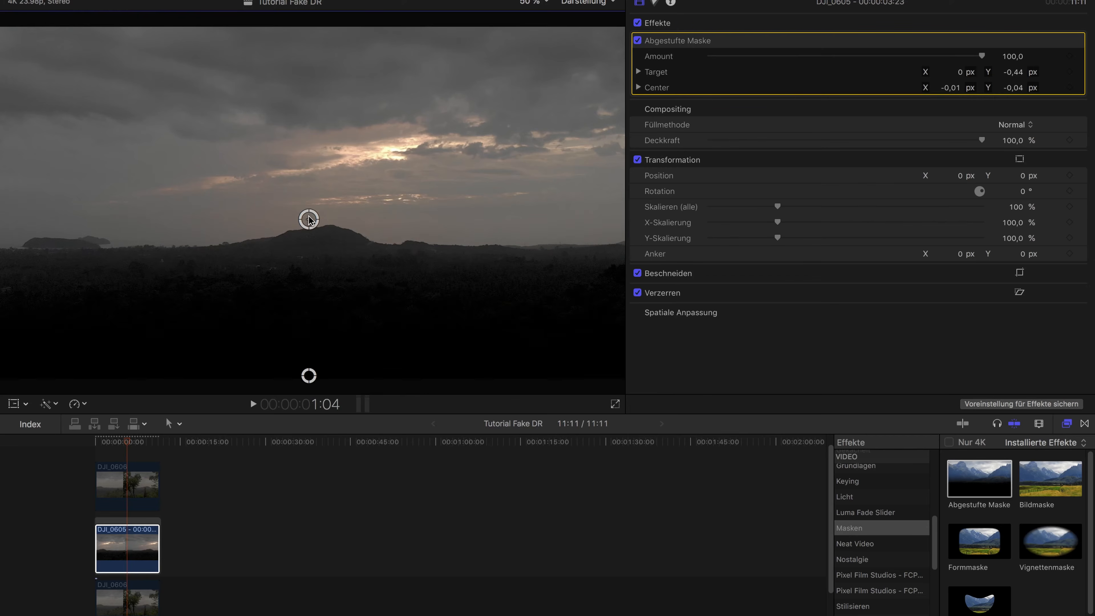
left_click_drag(309, 375, 306, 277)
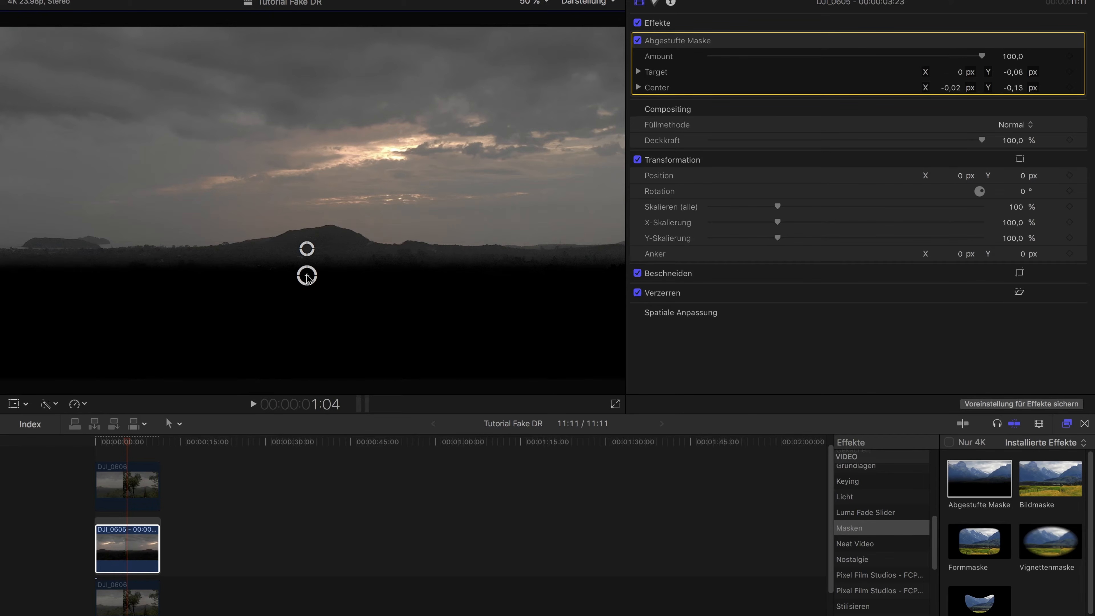
left_click_drag(307, 250, 304, 249)
left_click_drag(306, 273, 304, 268)
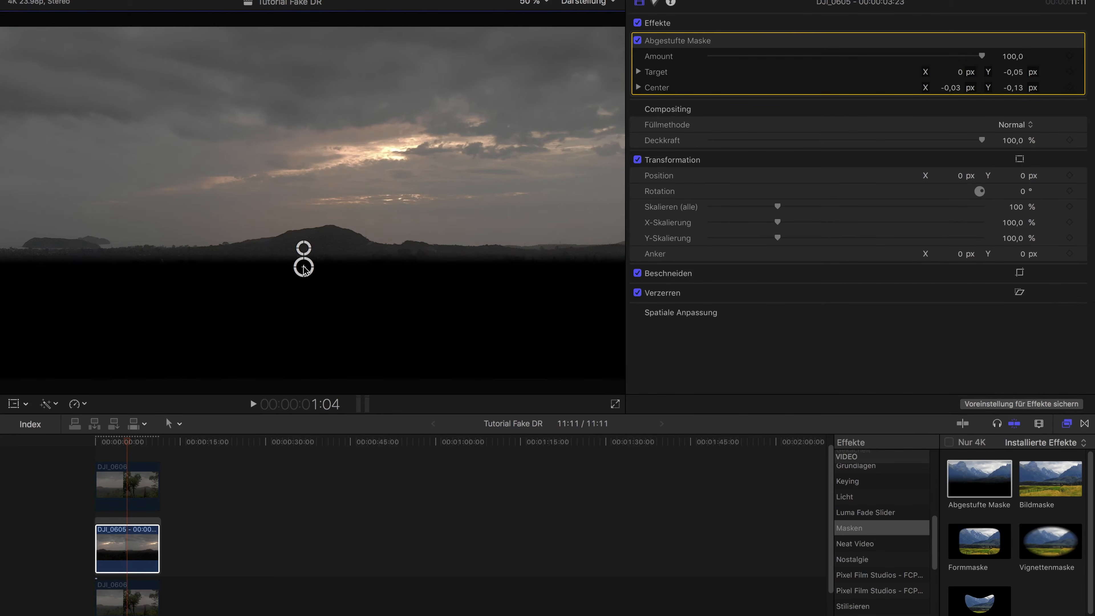
Briefly compare the masked freeze frame with the top DJI_0606 layer enabled, leaving that layer disabled again
left_click(139, 475)
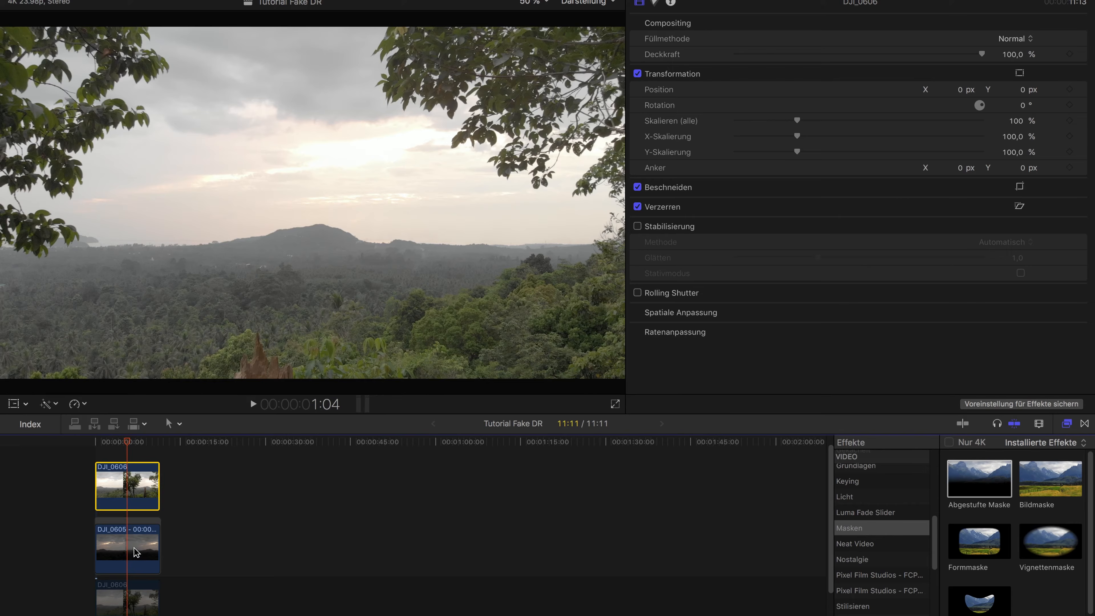
left_click(131, 538)
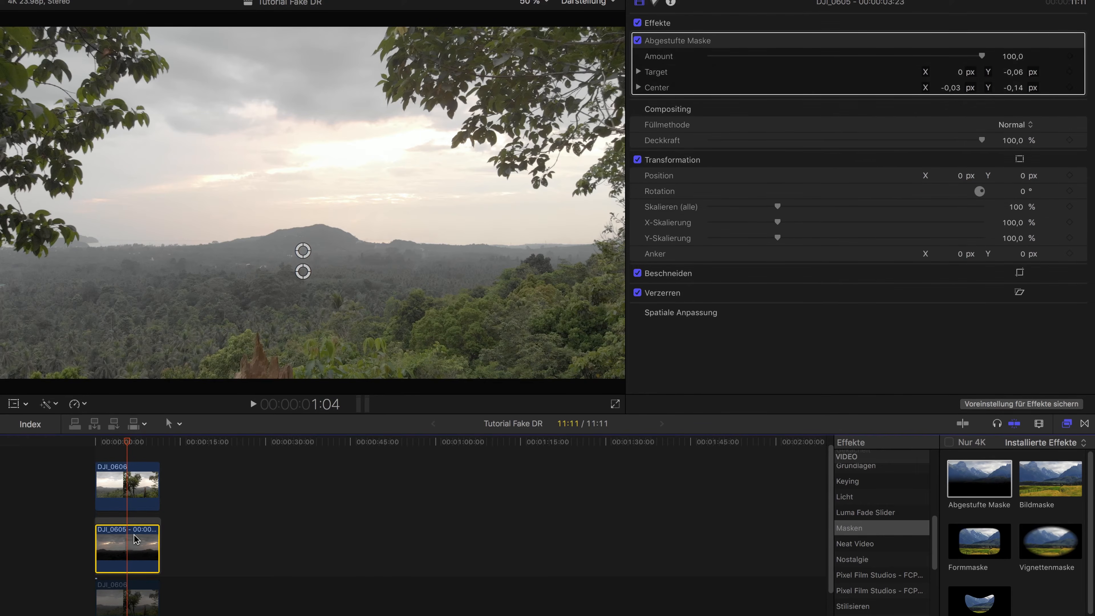
left_click(134, 487)
key("v")
Enable the bottom DJI_0606 clip and move the freeze frame's gradient mask slightly lower against it
left_click(134, 537)
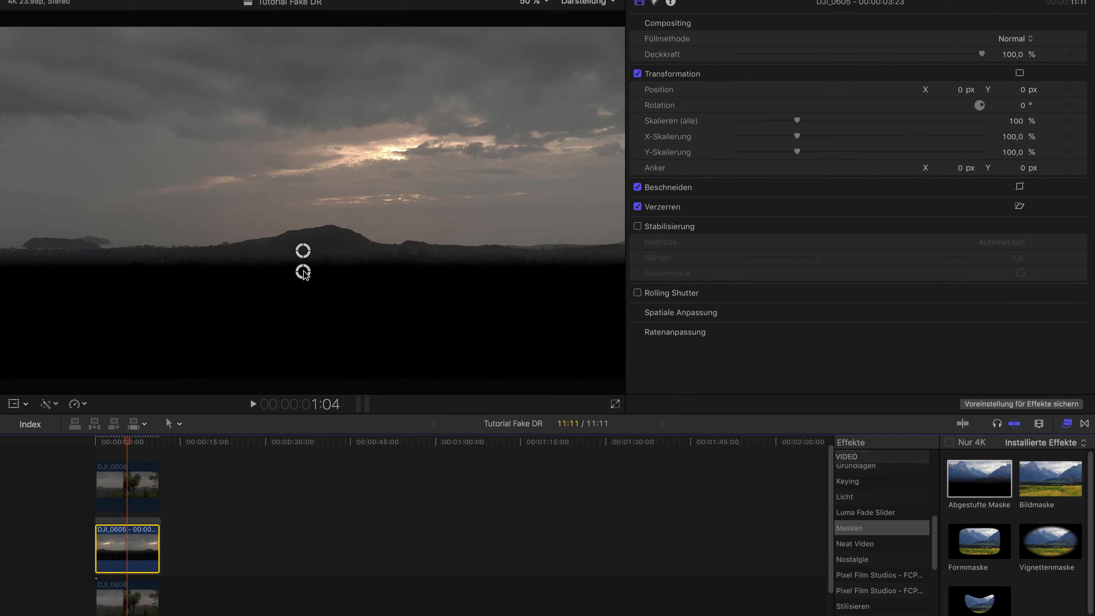
left_click(139, 591)
key("v")
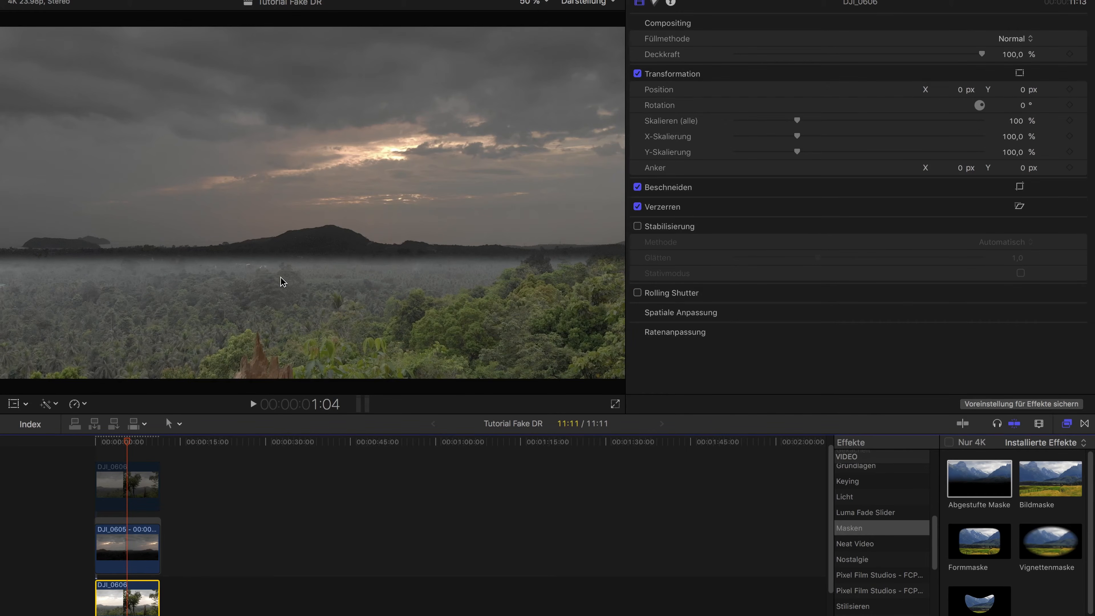
left_click(133, 535)
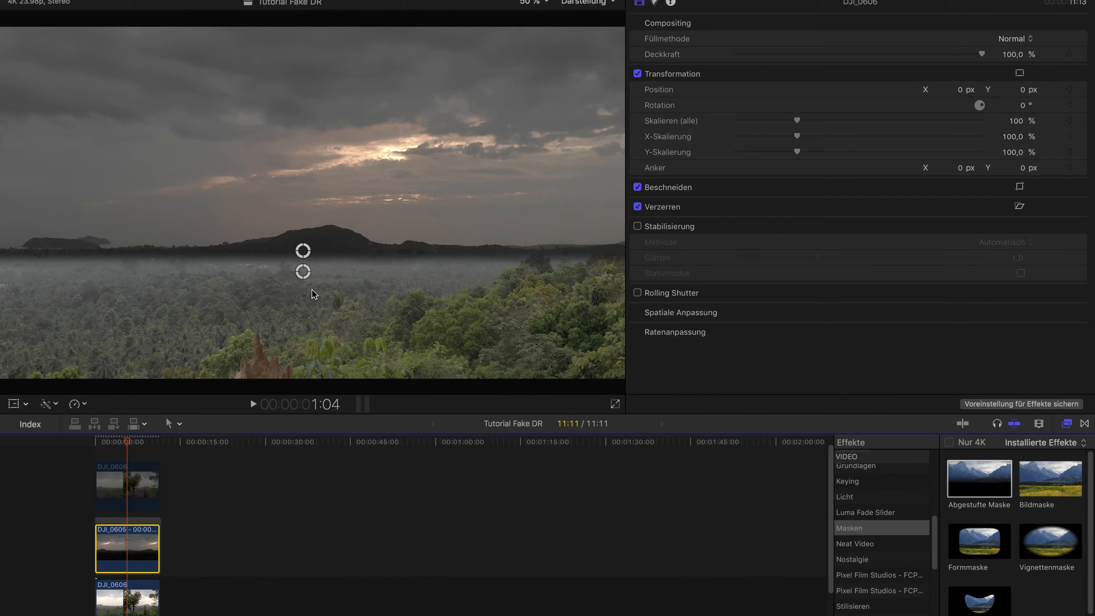
left_click_drag(303, 250, 304, 268)
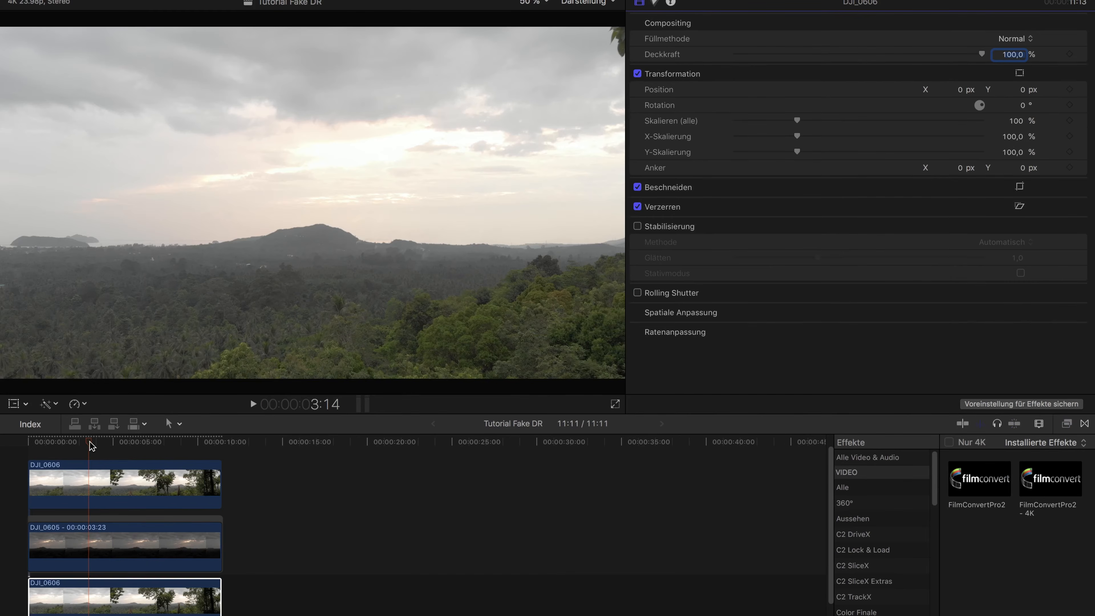
Park the playhead at 5:00 and disable the DJI_0605 freeze frame and the top DJI_0606 clip, with the bottom DJI_0606 clip selected
left_click(113, 441)
left_click(130, 541)
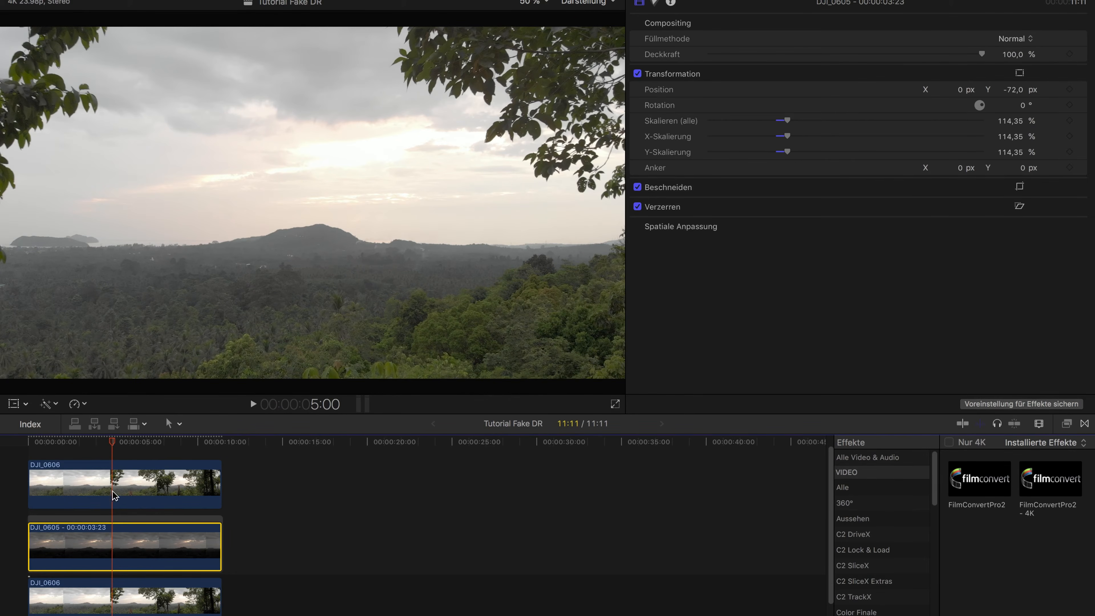
key("v")
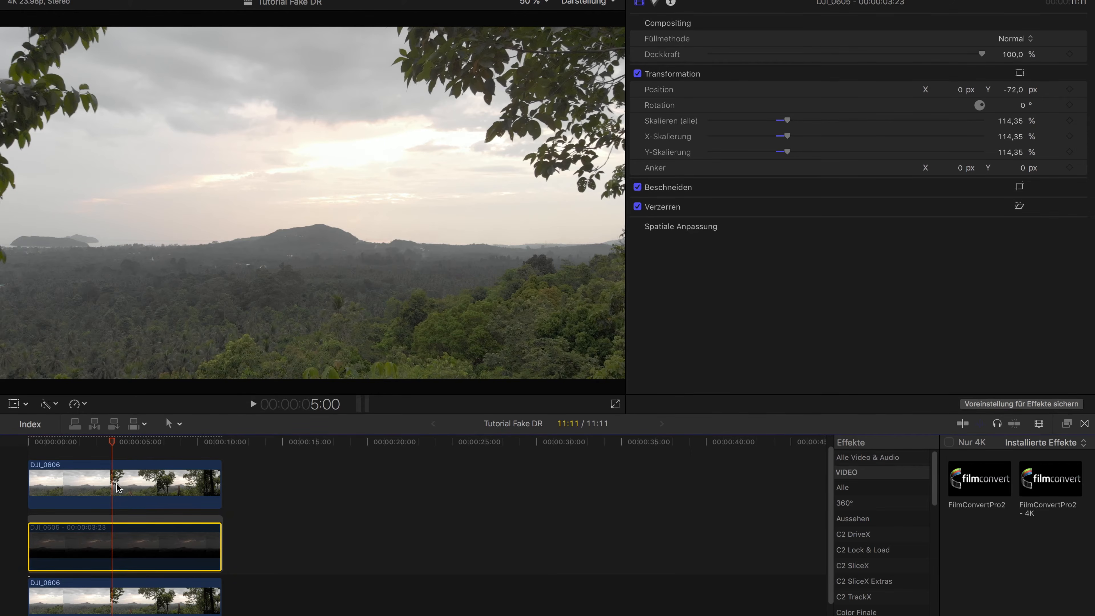
left_click(119, 487)
left_click(125, 605)
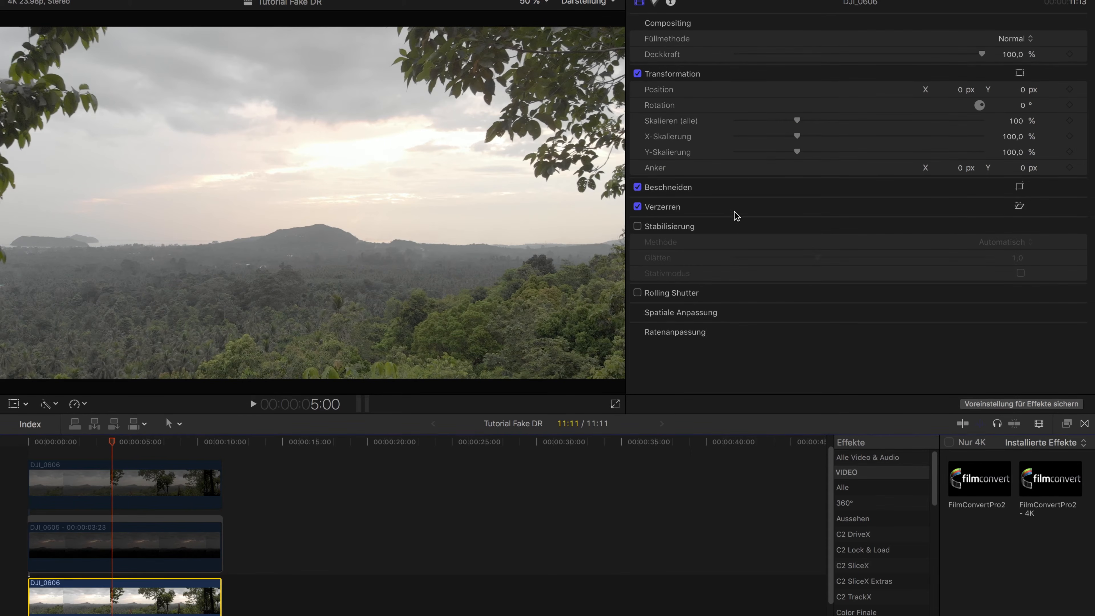
Apply FilmConvertPro2 - 4K to the bottom DJI_0606 clip and set its source camera to DJI, Mavic Pro, D-CineLike
left_click(1043, 470)
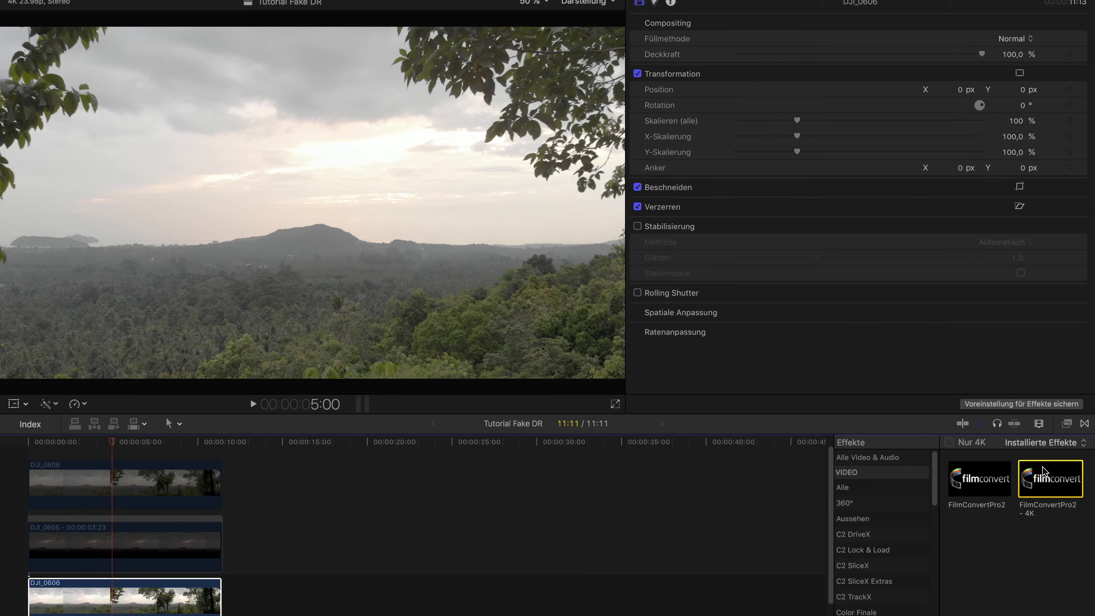
double_click(1043, 470)
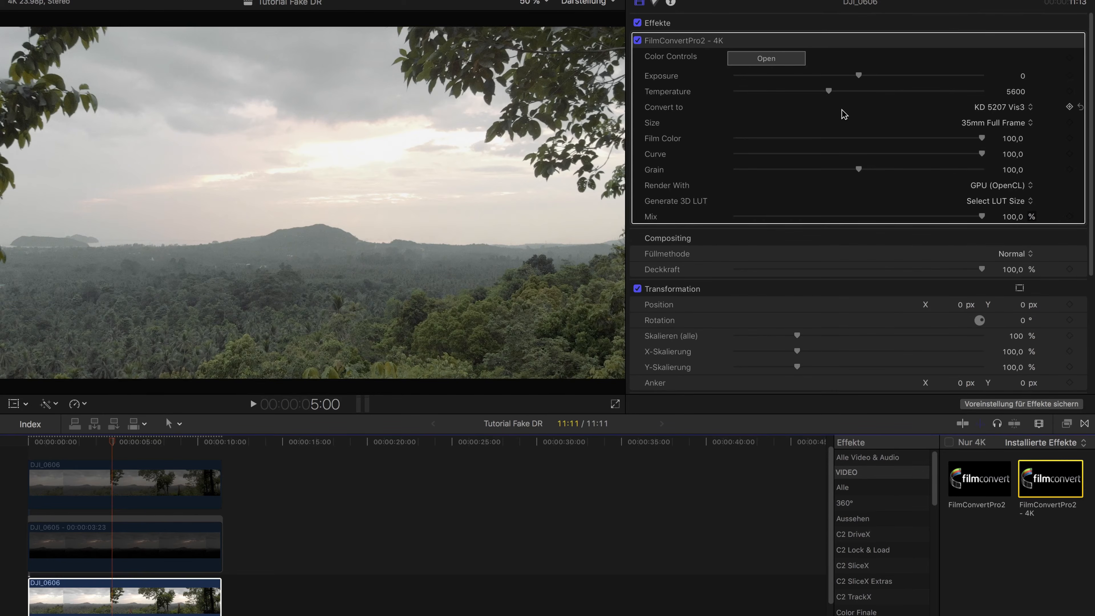
left_click(765, 58)
left_click(272, 73)
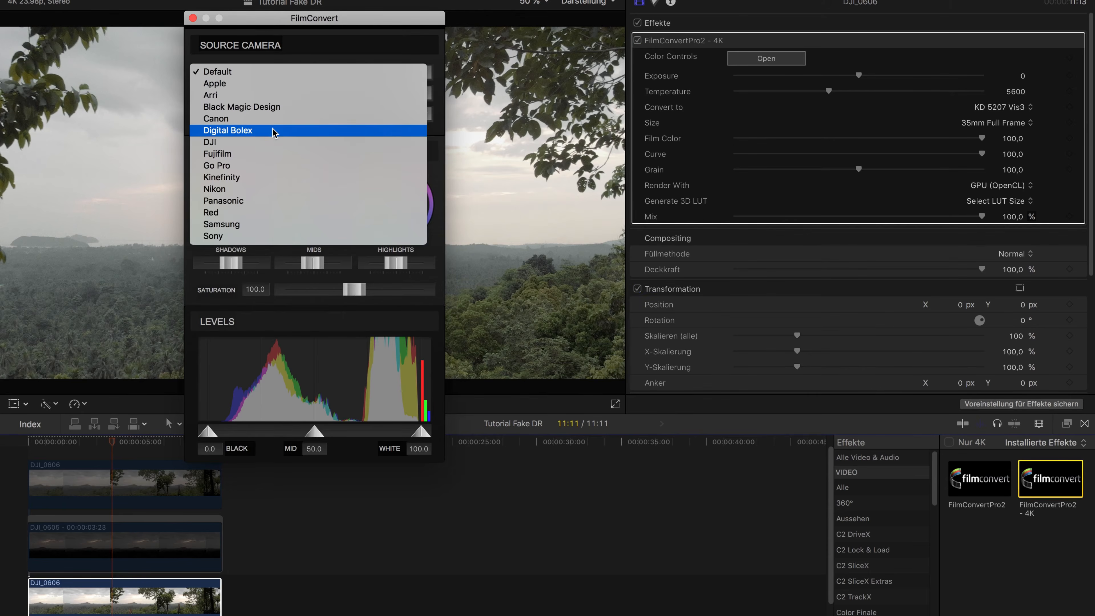
left_click(269, 142)
left_click(267, 93)
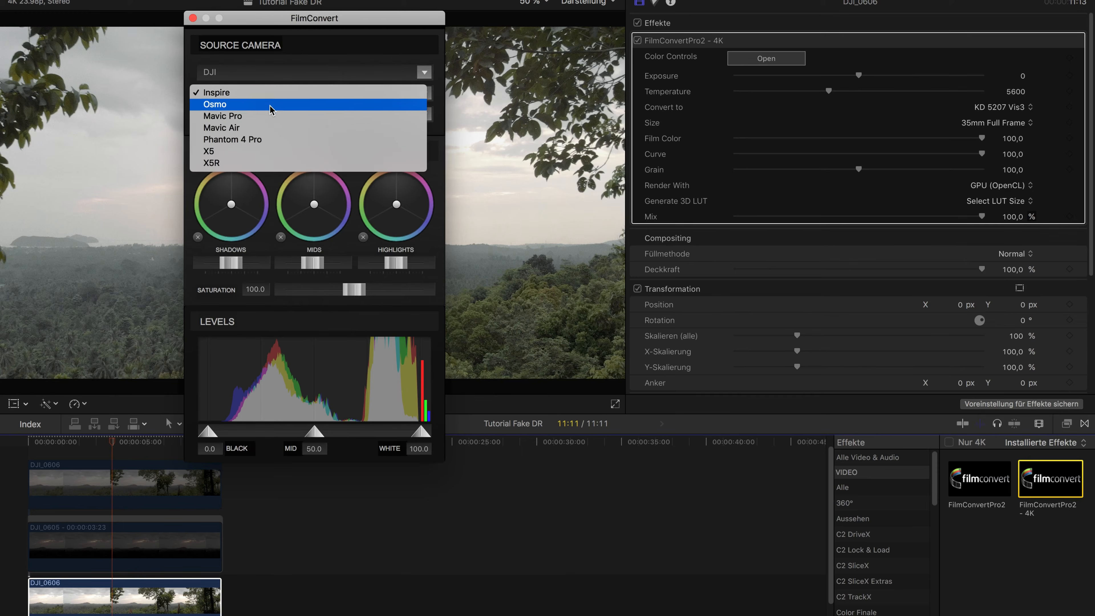
left_click(231, 116)
left_click(249, 113)
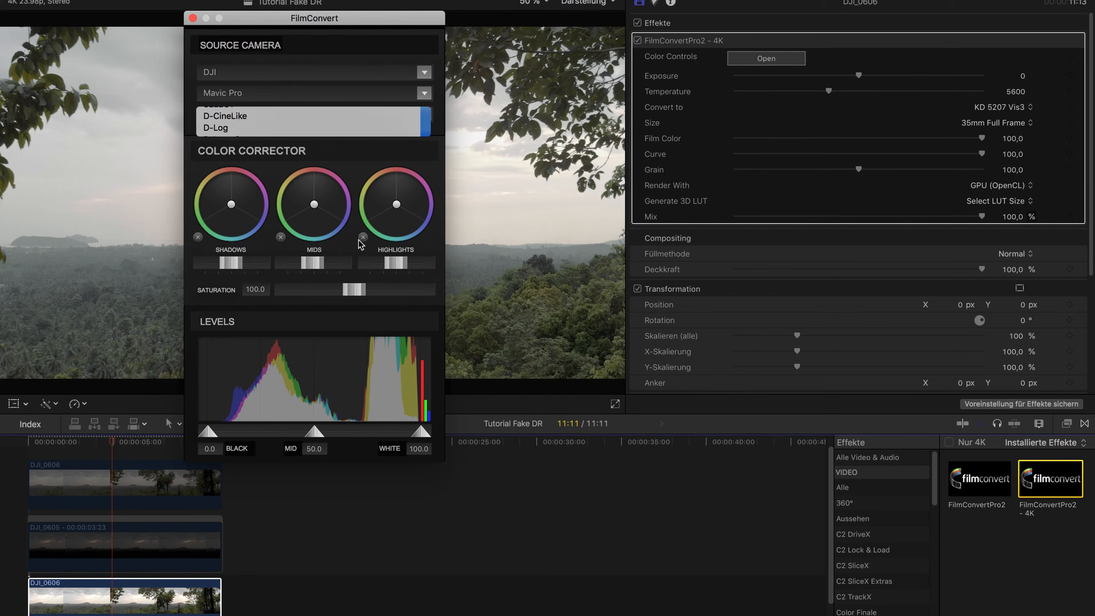
Raise the FilmConvert saturation to about 151.6 and move its window clear of the picture
left_click_drag(361, 294, 379, 297)
left_click_drag(385, 300, 396, 301)
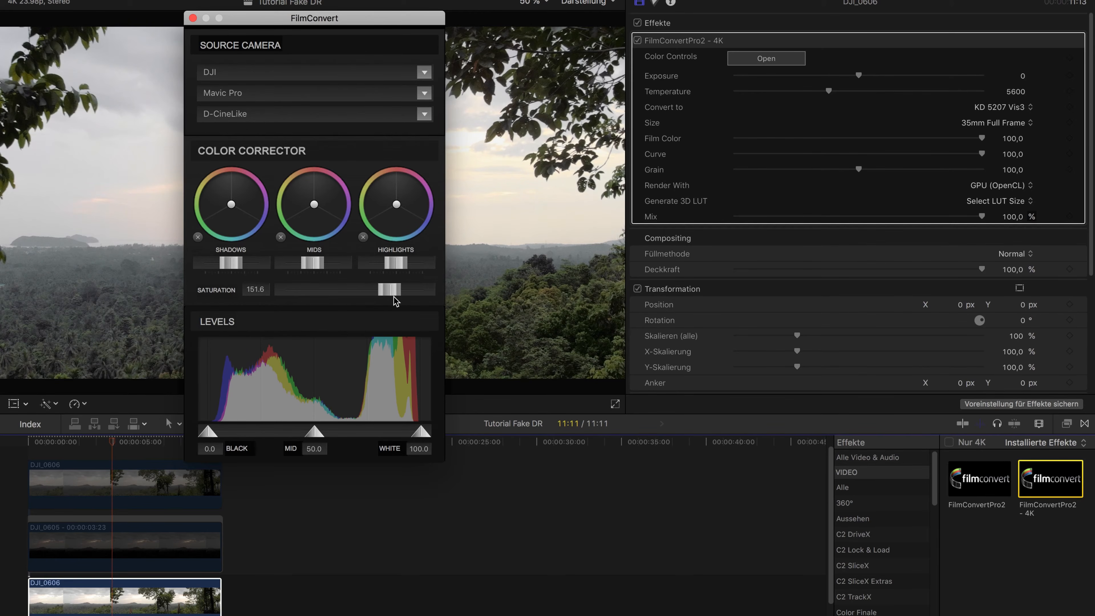
left_click_drag(352, 22, 842, 52)
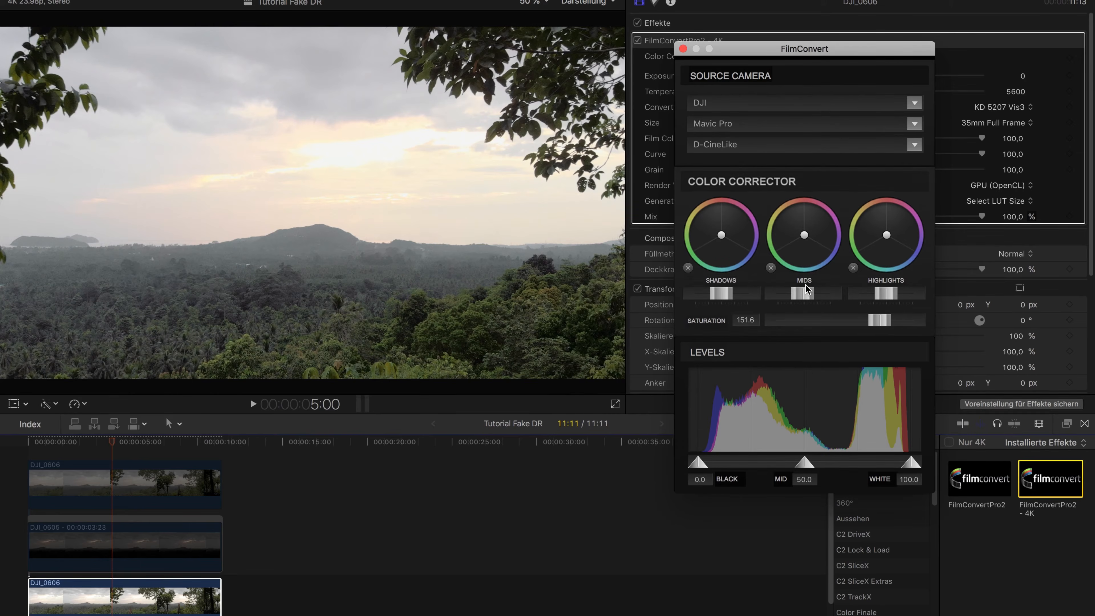
Park the playhead at 9:03 and, in FilmConvert, lift the shadows slightly and lower the mids
left_click(188, 441)
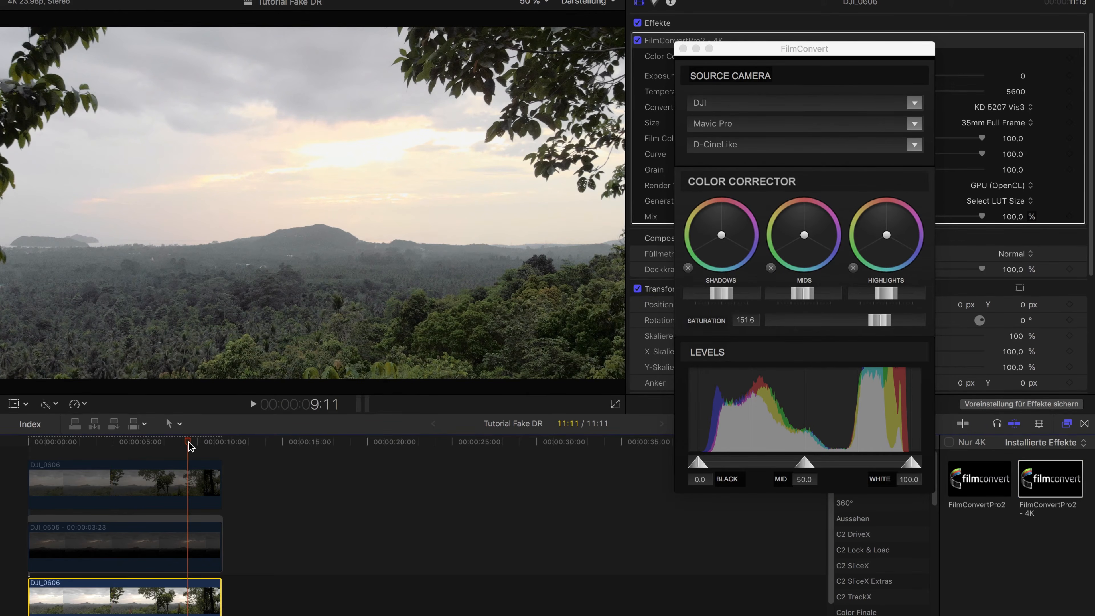
left_click_drag(190, 446, 184, 446)
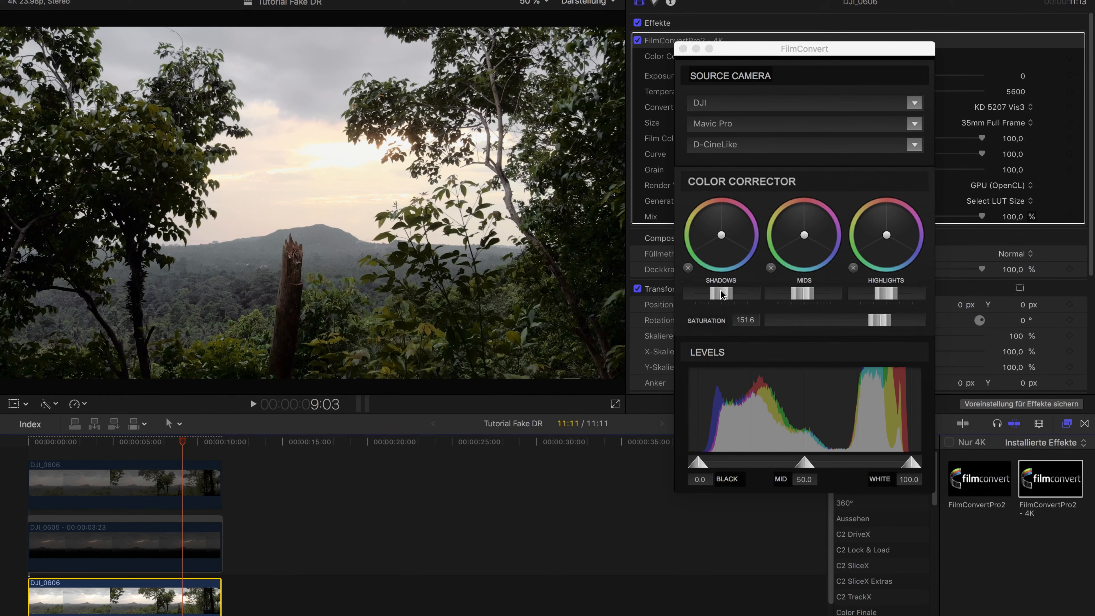
left_click_drag(722, 294, 725, 296)
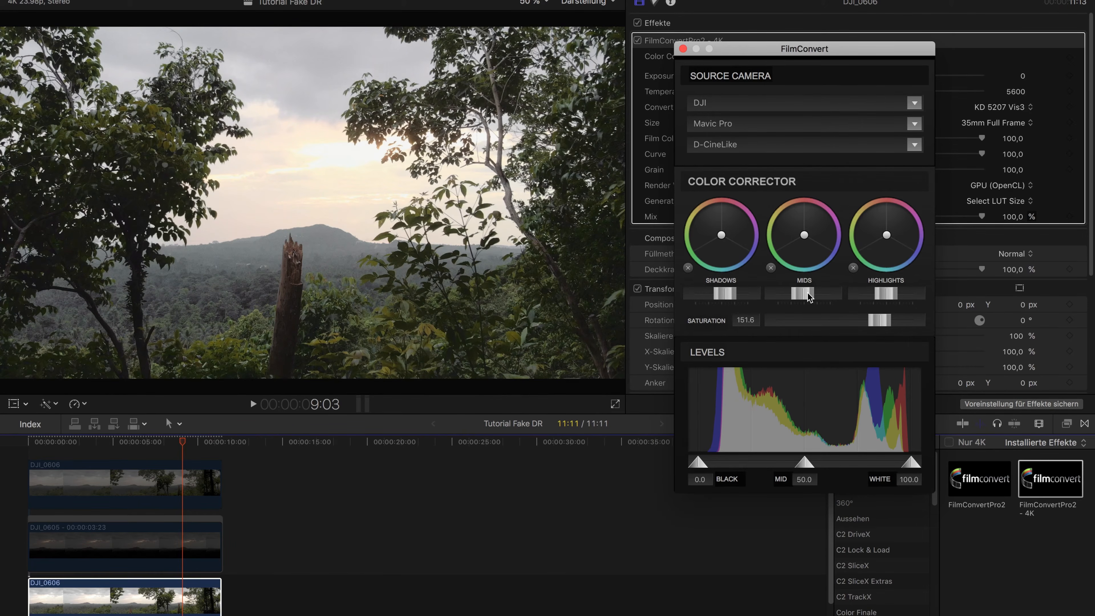
left_click_drag(809, 297, 800, 297)
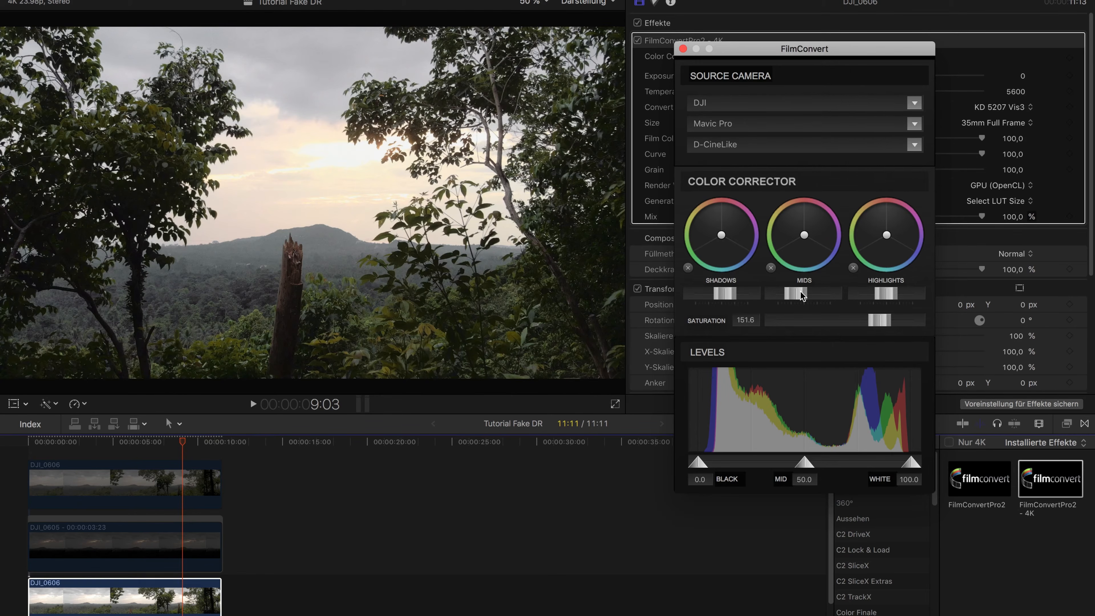
left_click_drag(799, 295, 793, 298)
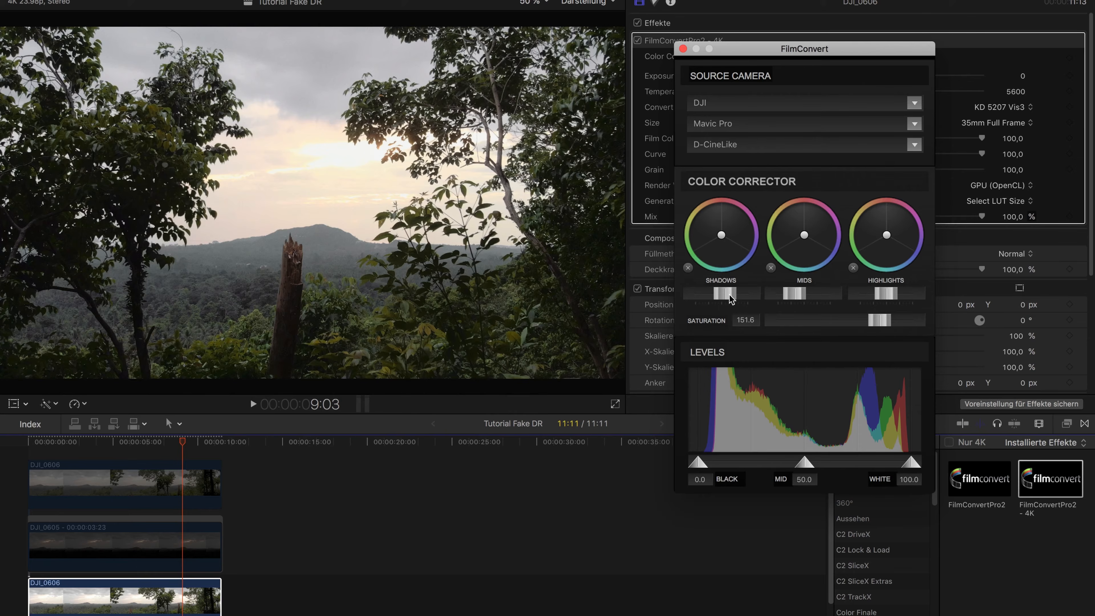
left_click_drag(730, 298, 728, 299)
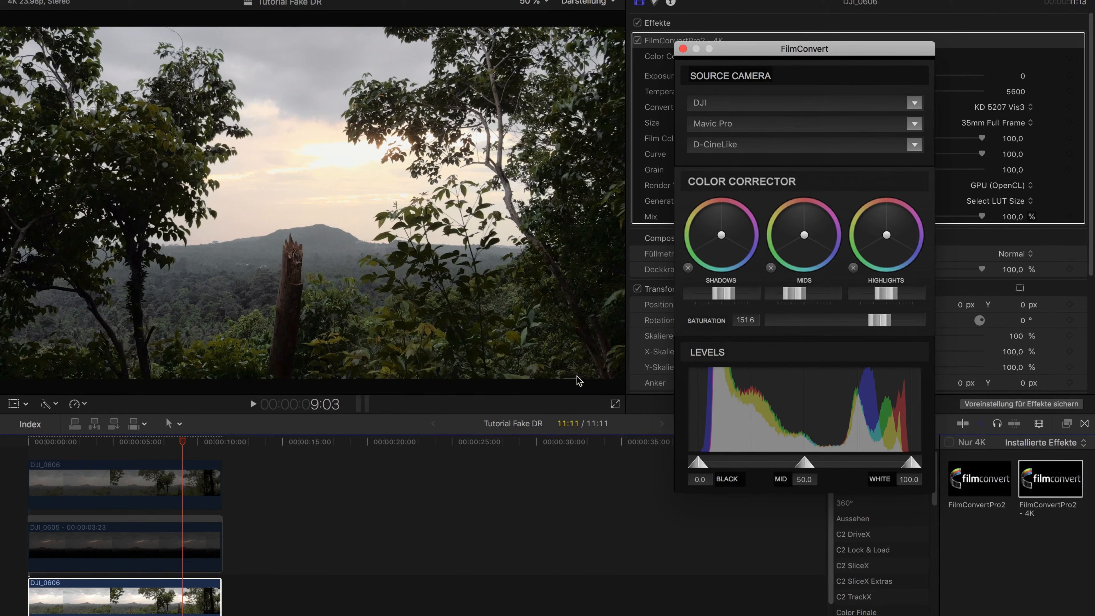
Close the FilmConvert color controls and set the effect's Grain to 0
left_click(682, 49)
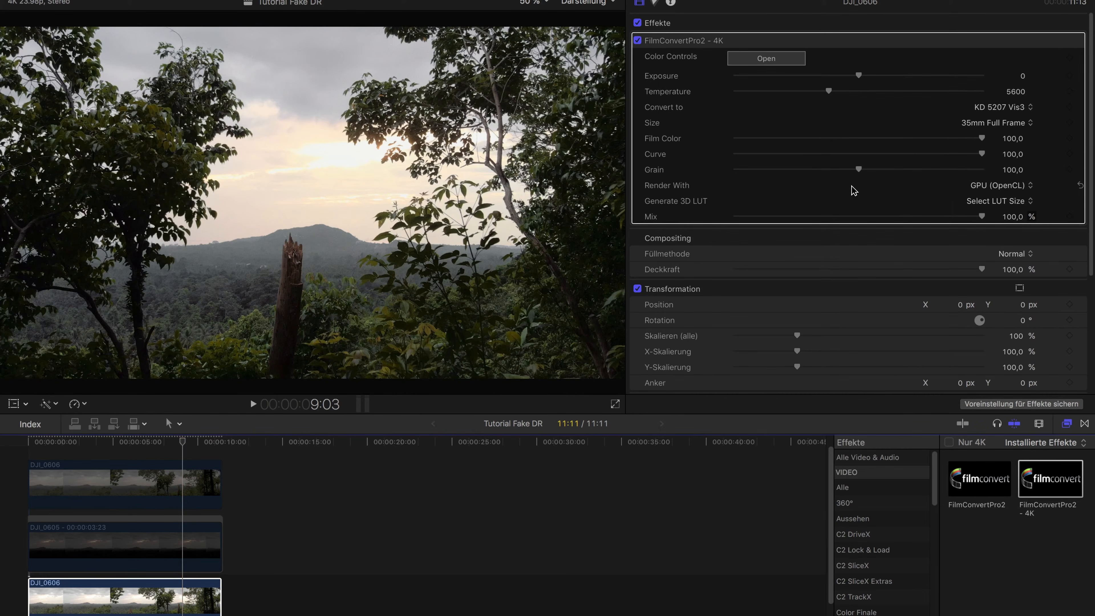
left_click(857, 170)
left_click_drag(809, 168, 661, 141)
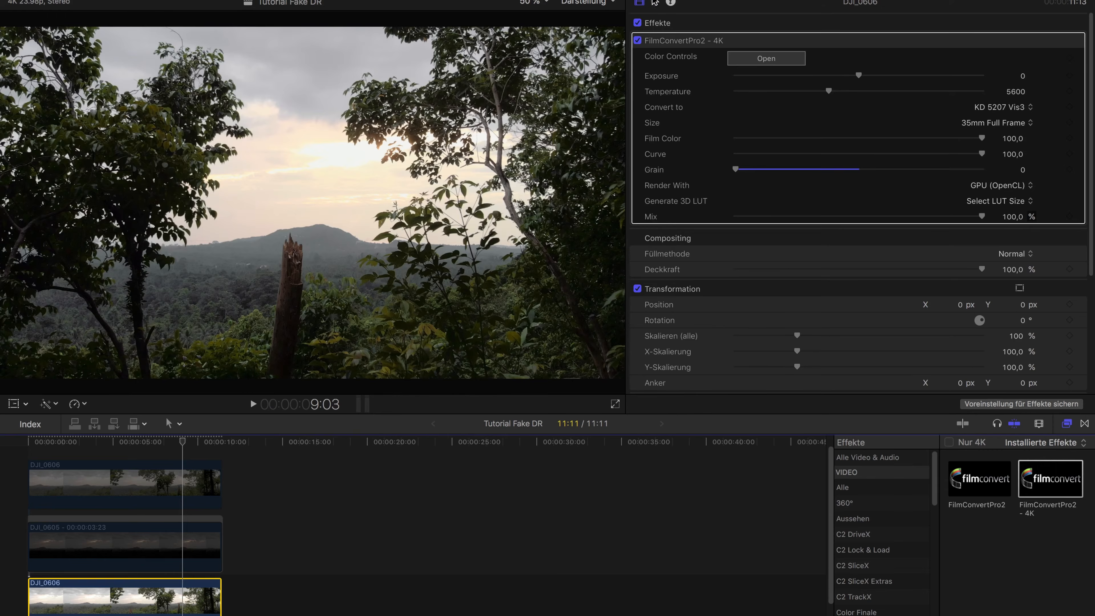
Add a Farbkurven color correction to the bottom DJI_0606 clip and park the playhead at 3:04
key("super+6")
left_click(686, 22)
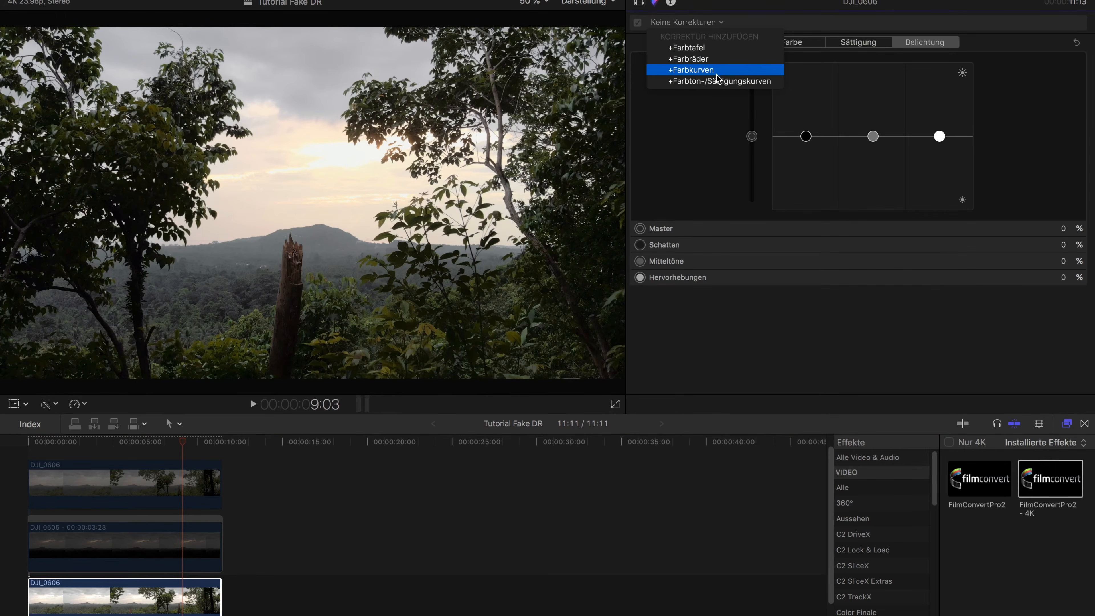
left_click(717, 71)
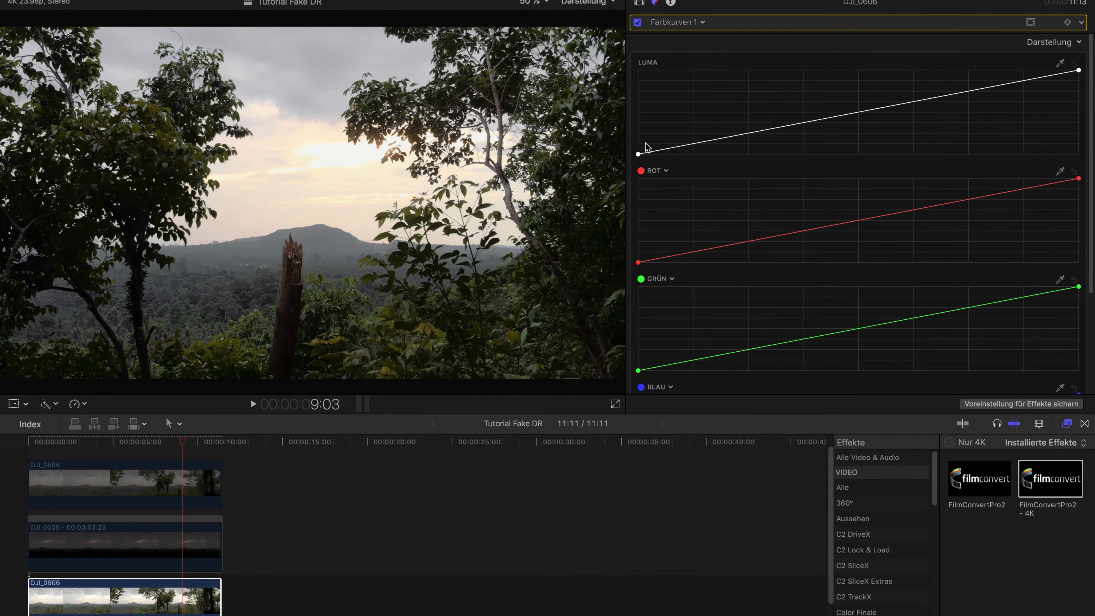
left_click_drag(183, 442, 82, 443)
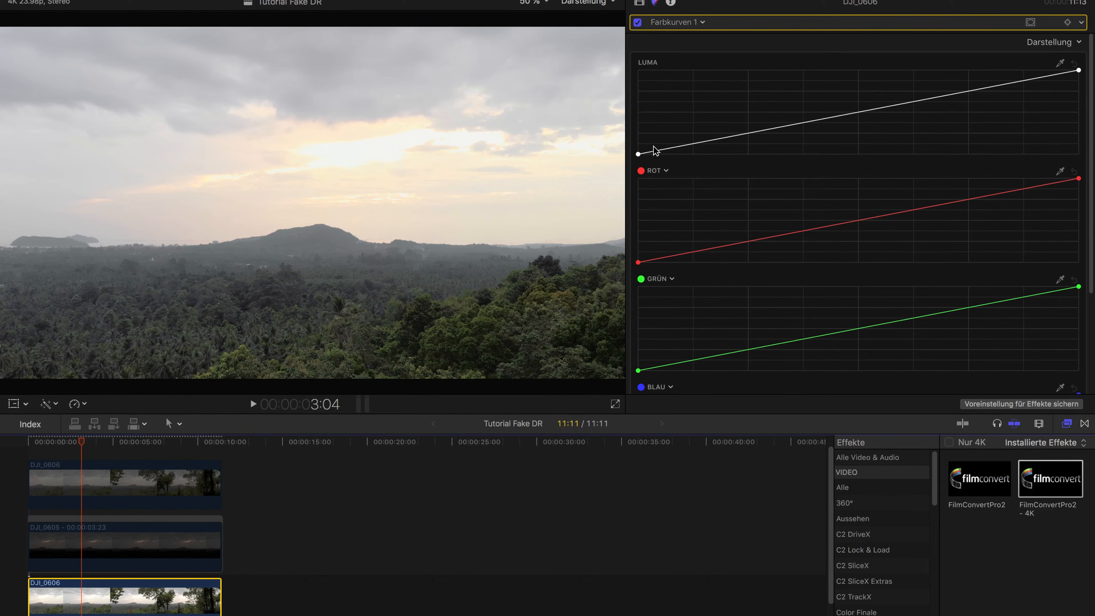
Add seven evenly spaced control points along the Luma curve
left_click(1025, 80)
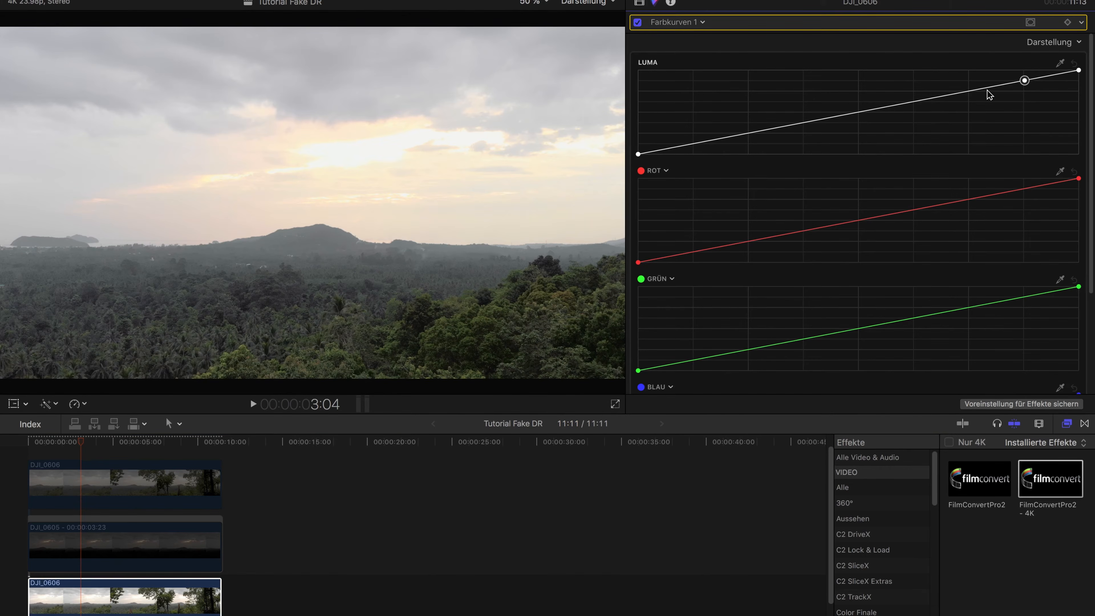
left_click(970, 91)
left_click(914, 102)
left_click(859, 112)
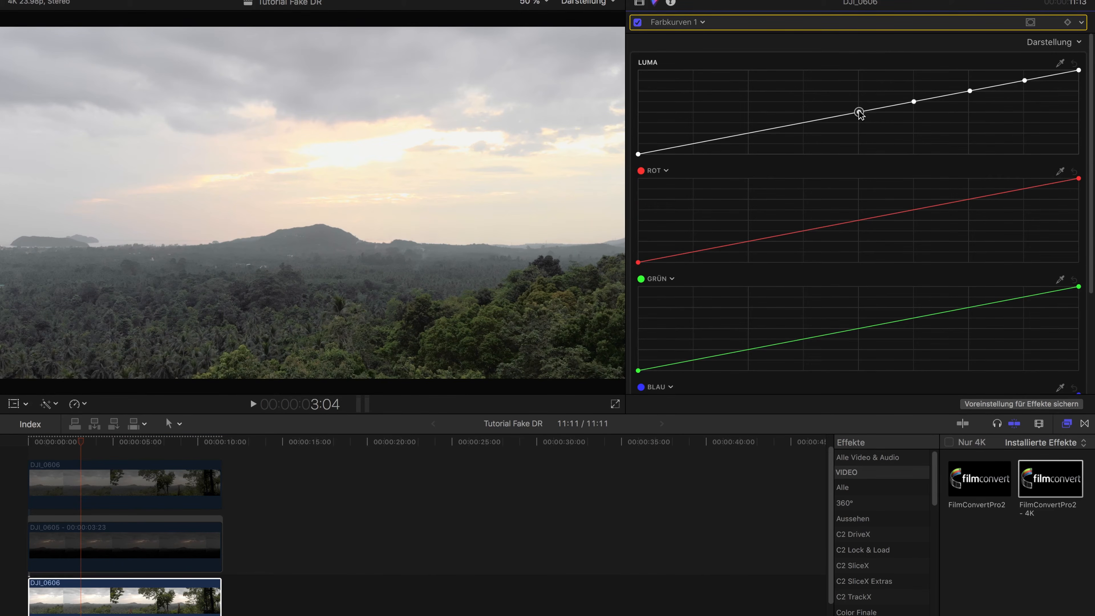
left_click(805, 122)
left_click(751, 132)
left_click(693, 143)
Raise the three brightest of the added Luma curve points, lifting the third-brightest the most
left_click(1024, 80)
left_click_drag(1025, 81, 1022, 78)
left_click(970, 90)
left_click_drag(970, 91, 969, 84)
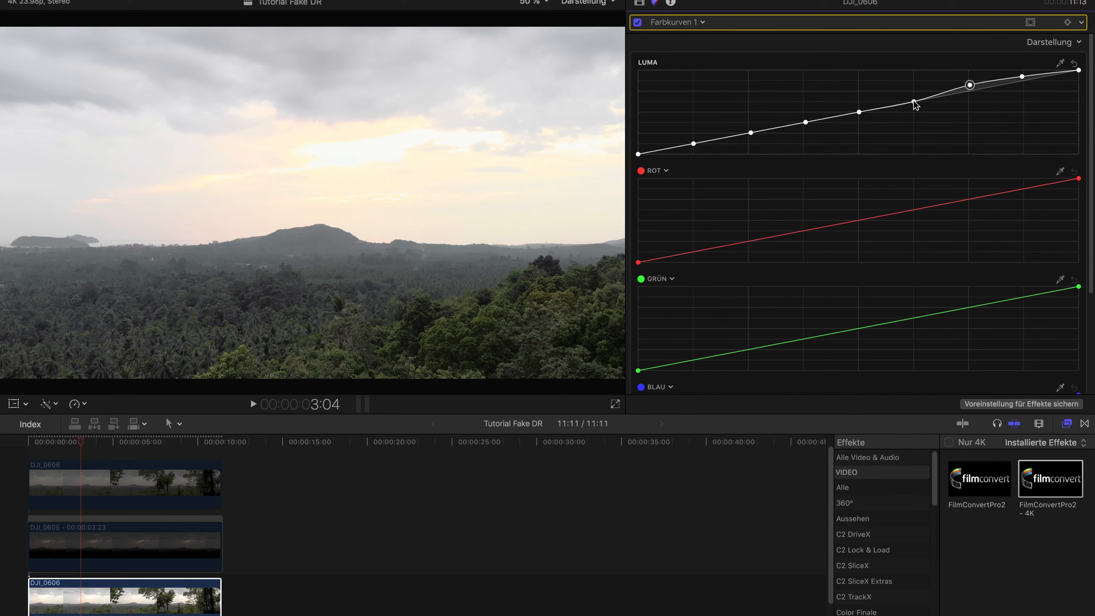
left_click_drag(914, 102, 915, 100)
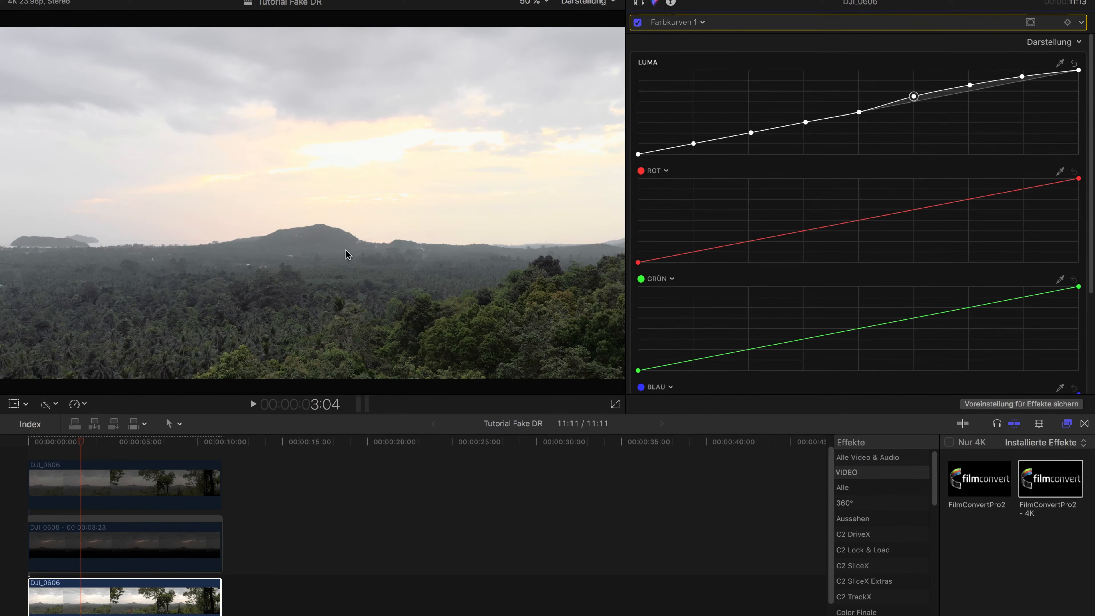
left_click_drag(914, 98, 916, 98)
left_click_drag(915, 97, 914, 91)
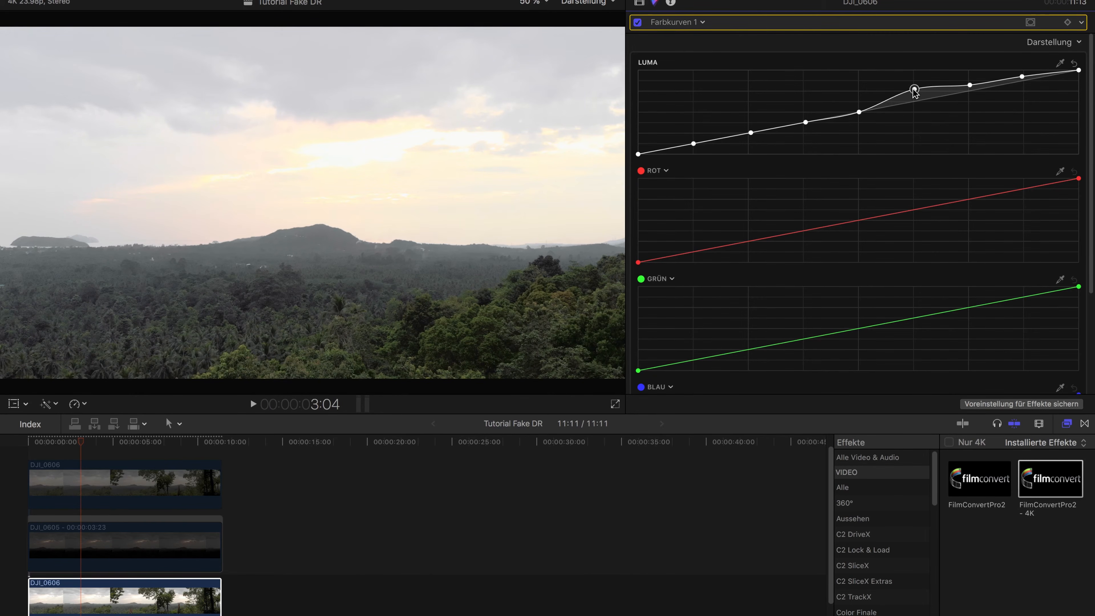
Lower the middle Luma curve point and the next darker one slightly below the diagonal, keeping the darkest points near it
left_click_drag(858, 113, 860, 115)
left_click_drag(859, 113, 857, 116)
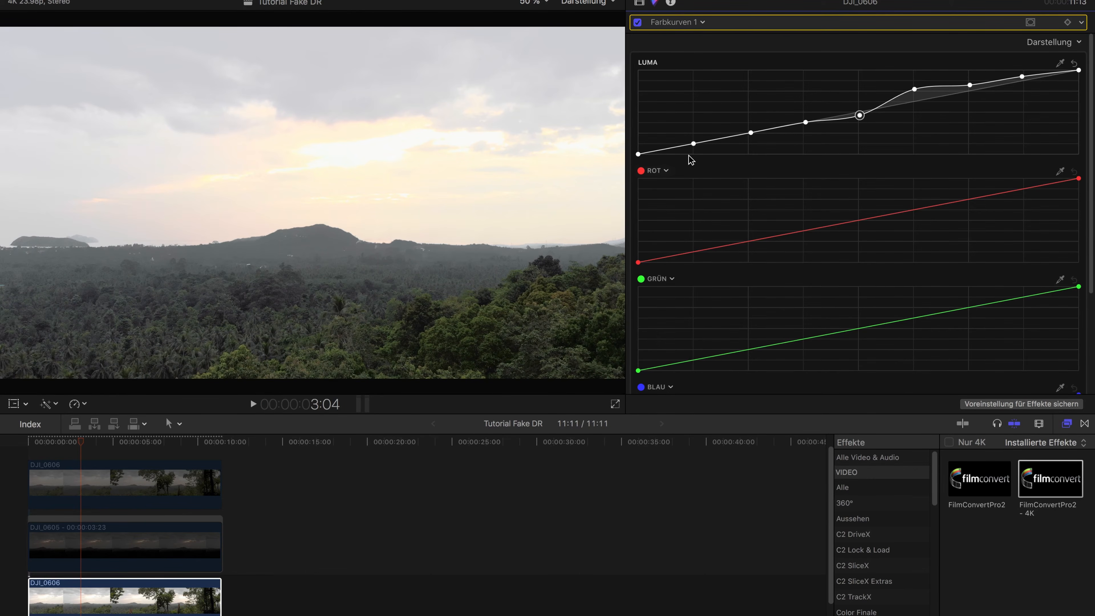
left_click_drag(806, 124, 749, 134)
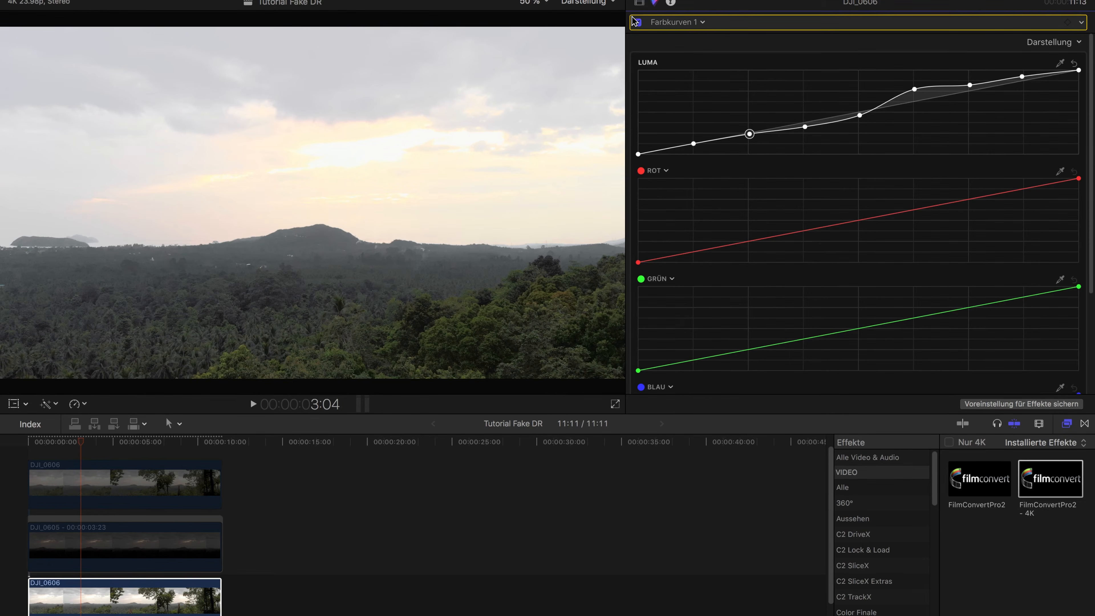
Return to the effect settings and enable the DJI_0605 freeze frame and the top DJI_0606 clip
left_click(640, 4)
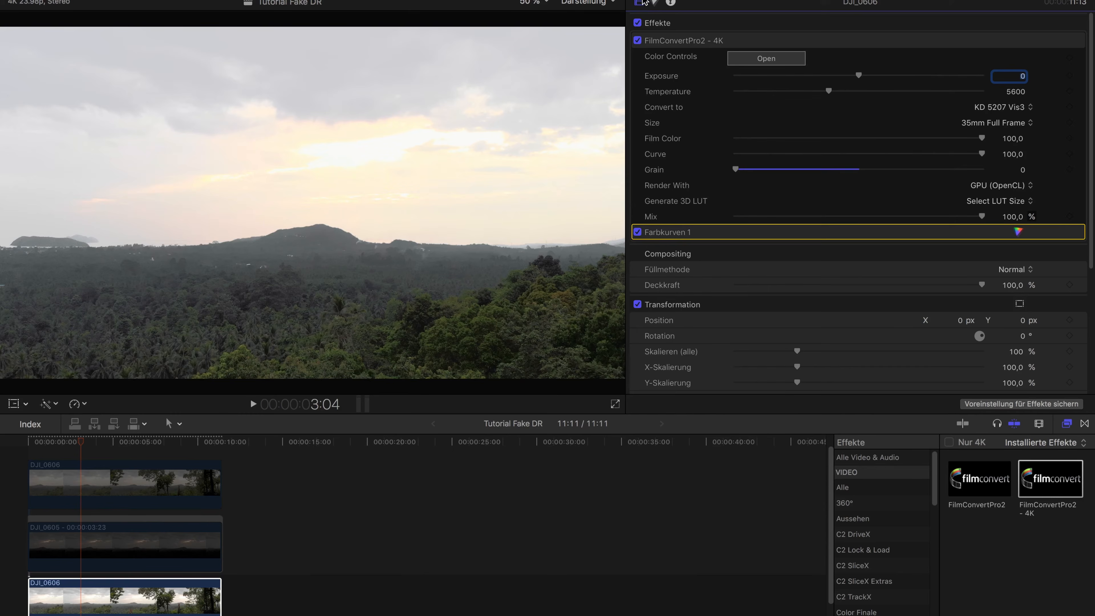
left_click(158, 587)
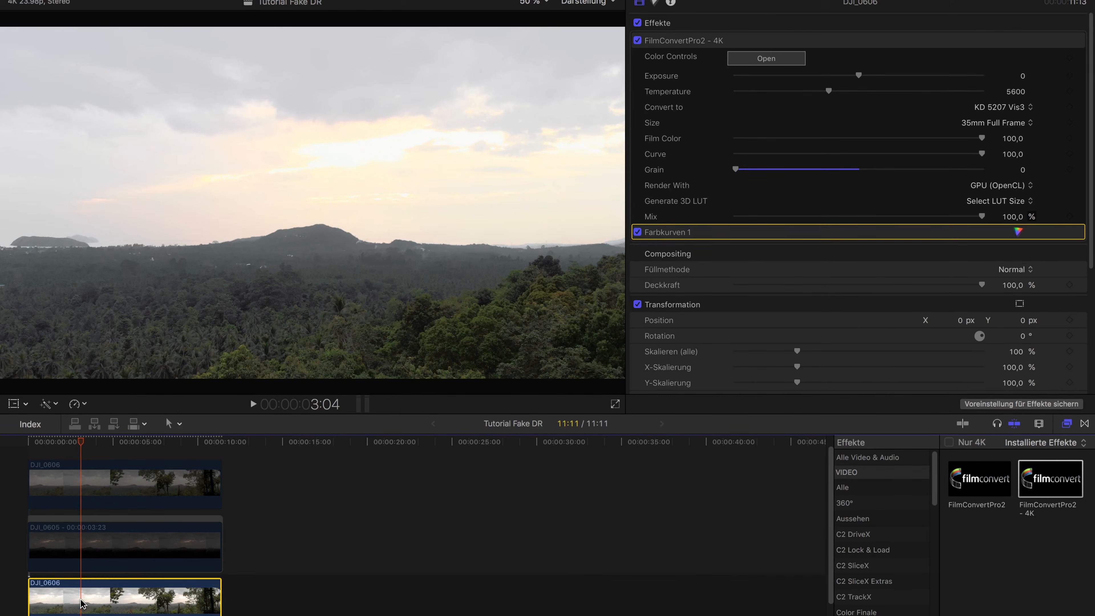
left_click(128, 523)
left_click(129, 498)
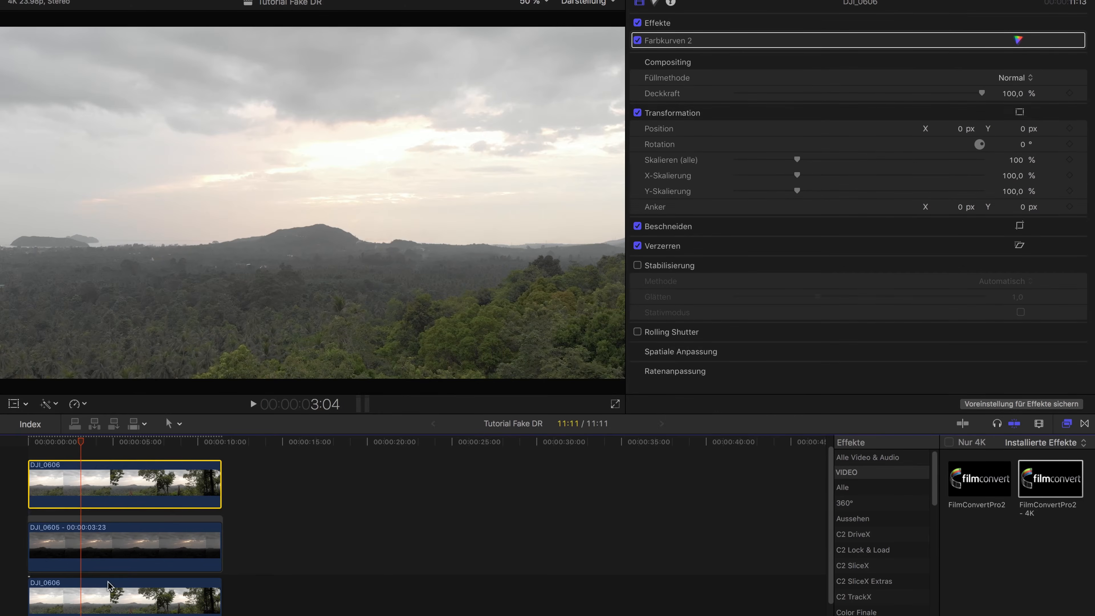
Copy the bottom DJI_0606 clip's FilmConvertPro2 - 4K and Farbkurven 1 effects onto the top DJI_0606 clip as pasted attributes
left_click(106, 598)
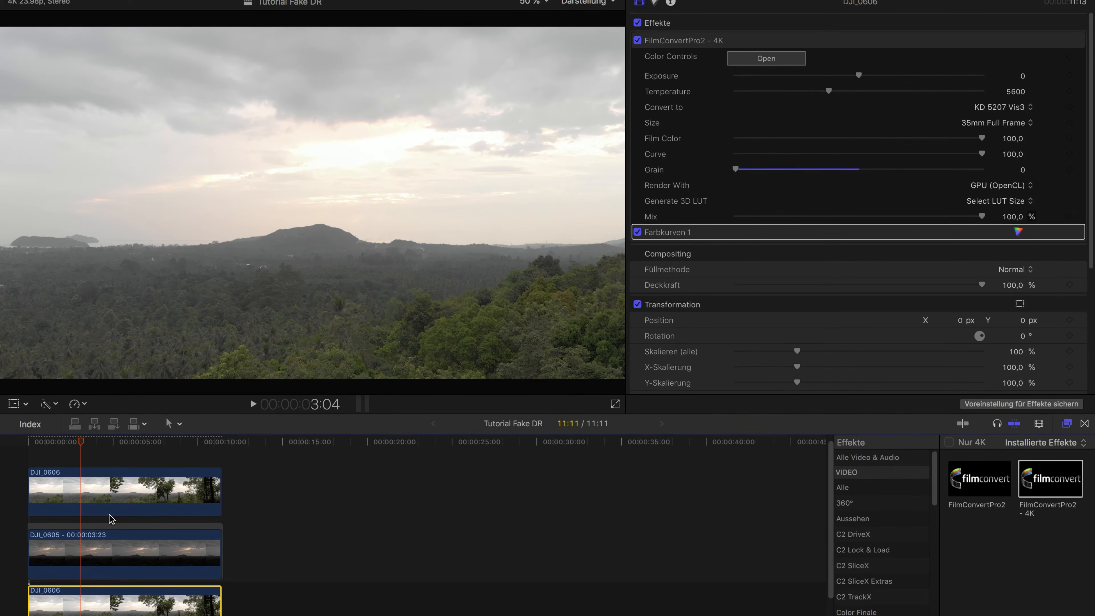
left_click(103, 495)
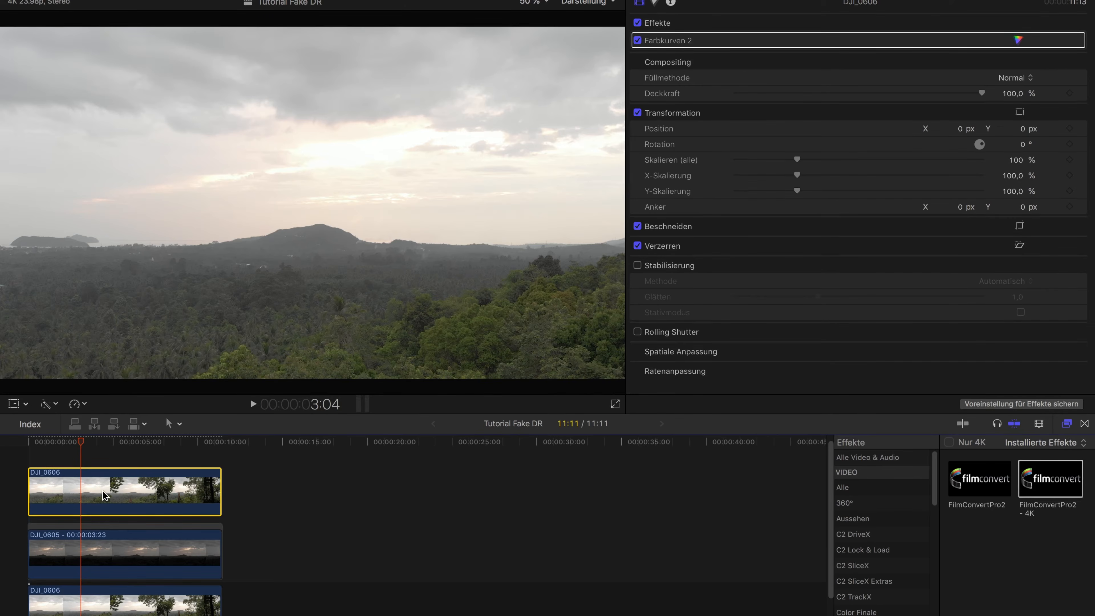
key("super+shift+v")
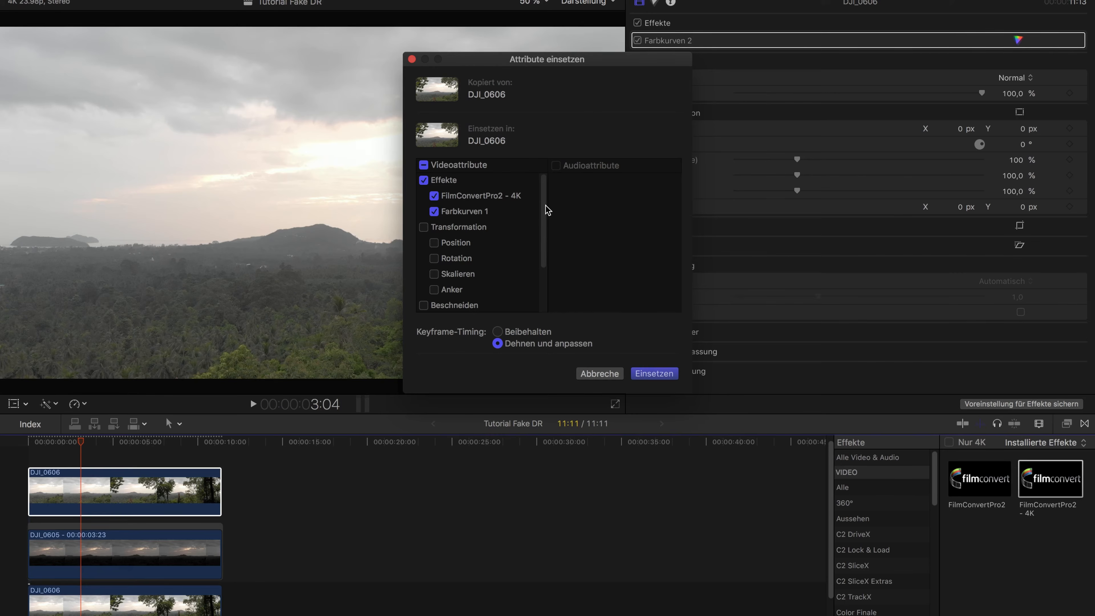
scroll(554, 205, "down", 1)
scroll(559, 199, "up", 1)
left_click(653, 373)
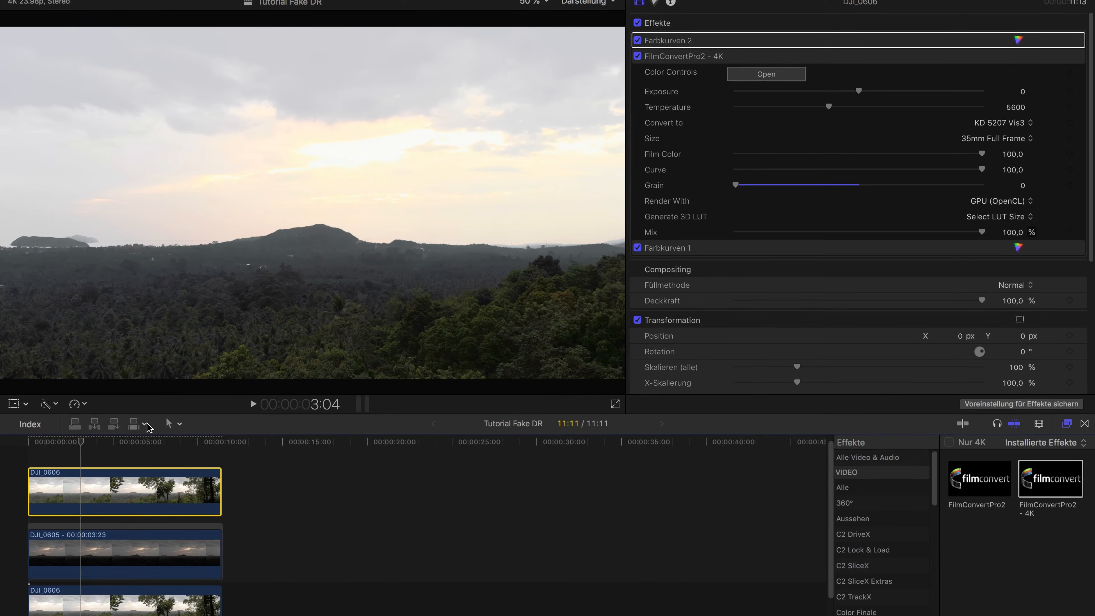
Park the playhead at 3:21 and disable the DJI_0605 freeze frame and the bottom DJI_0606 clip
mouse_move(87, 446)
left_mouse_down()
mouse_move(115, 444)
mouse_move(93, 444)
left_mouse_up()
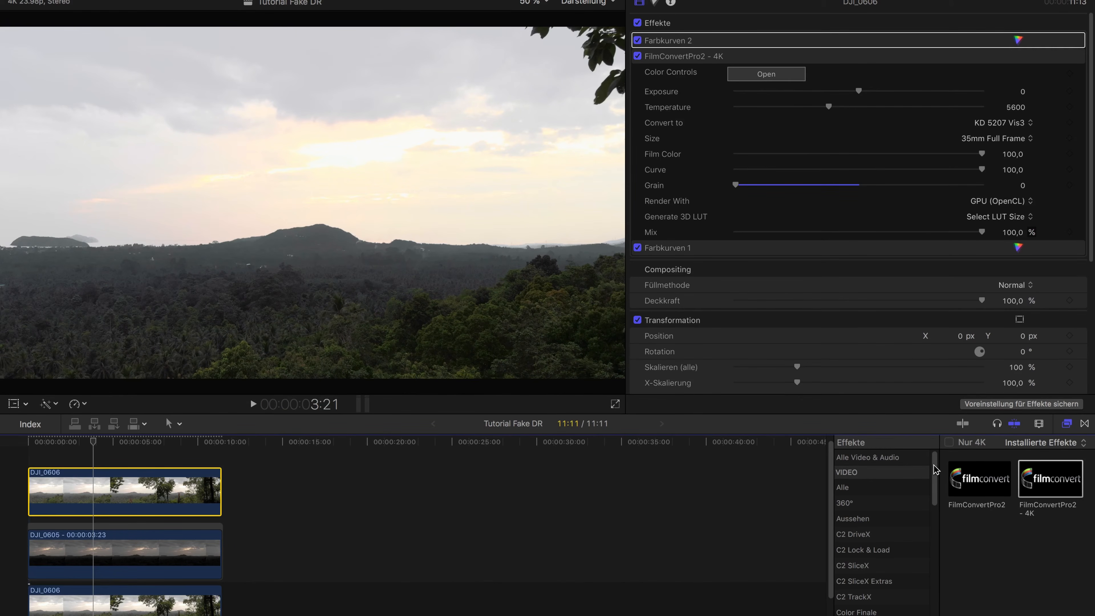
left_click(155, 562)
left_click(140, 608)
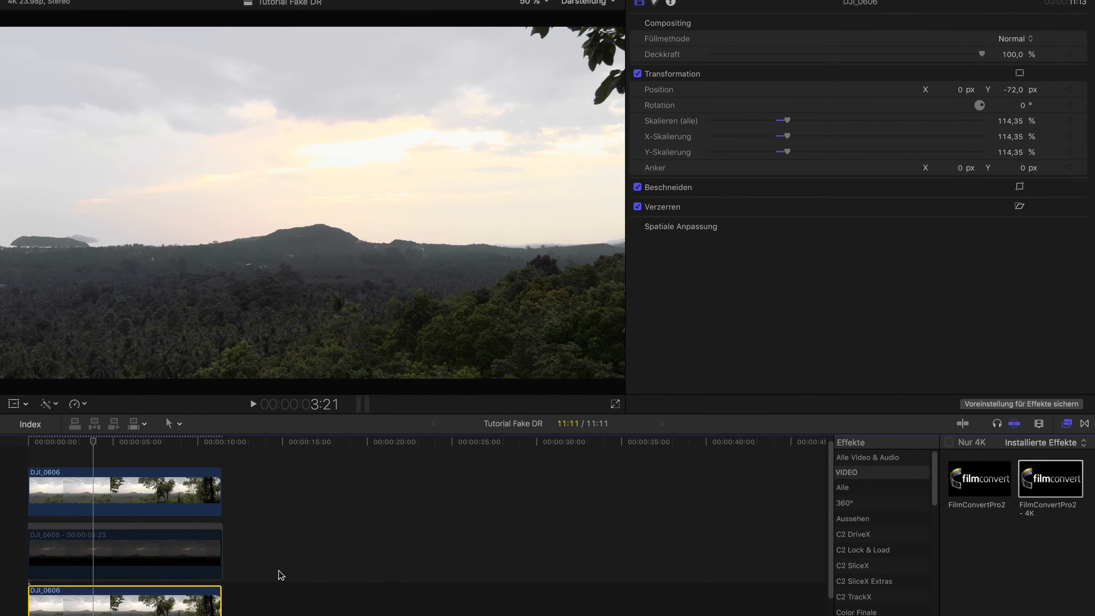
Show the Keying category of the installed video effects
left_click_drag(934, 482, 888, 548)
left_click(882, 534)
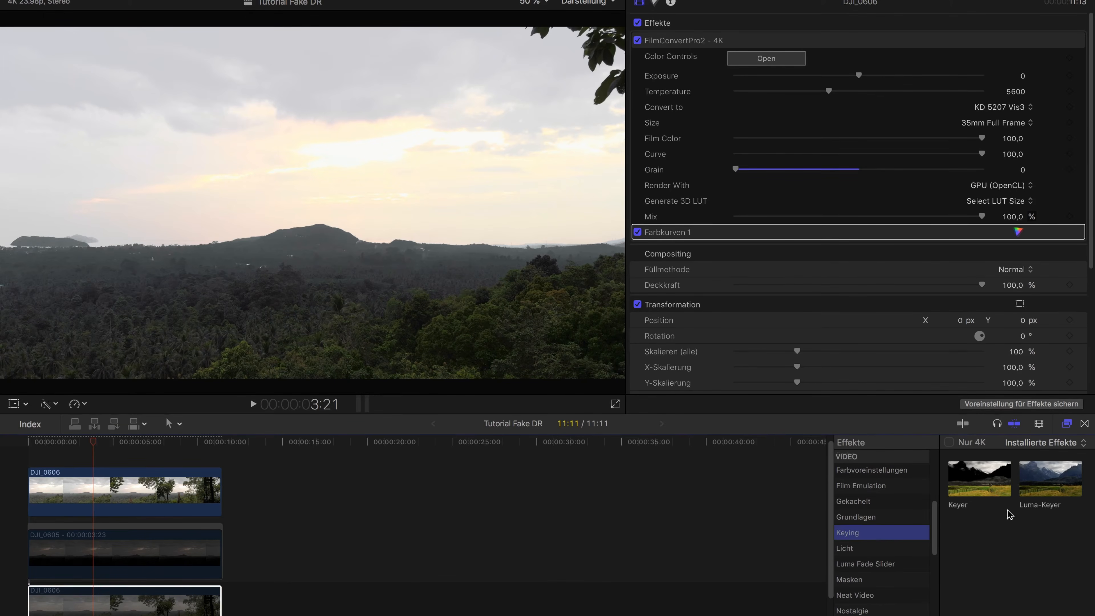
double_click(1045, 485)
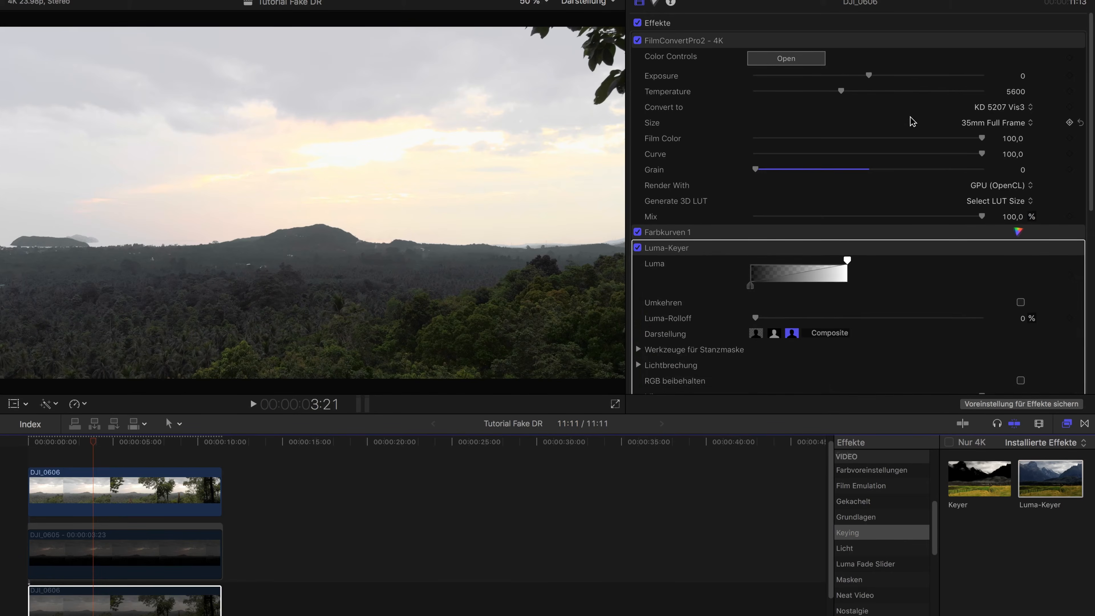
scroll(824, 246, "down", 3)
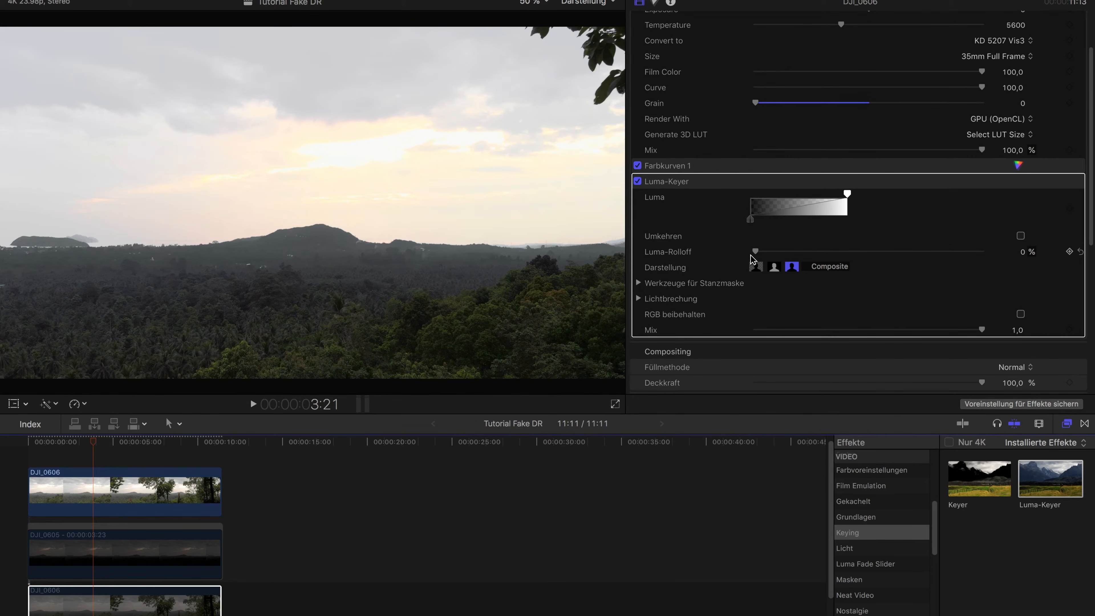
left_click_drag(757, 252, 1048, 243)
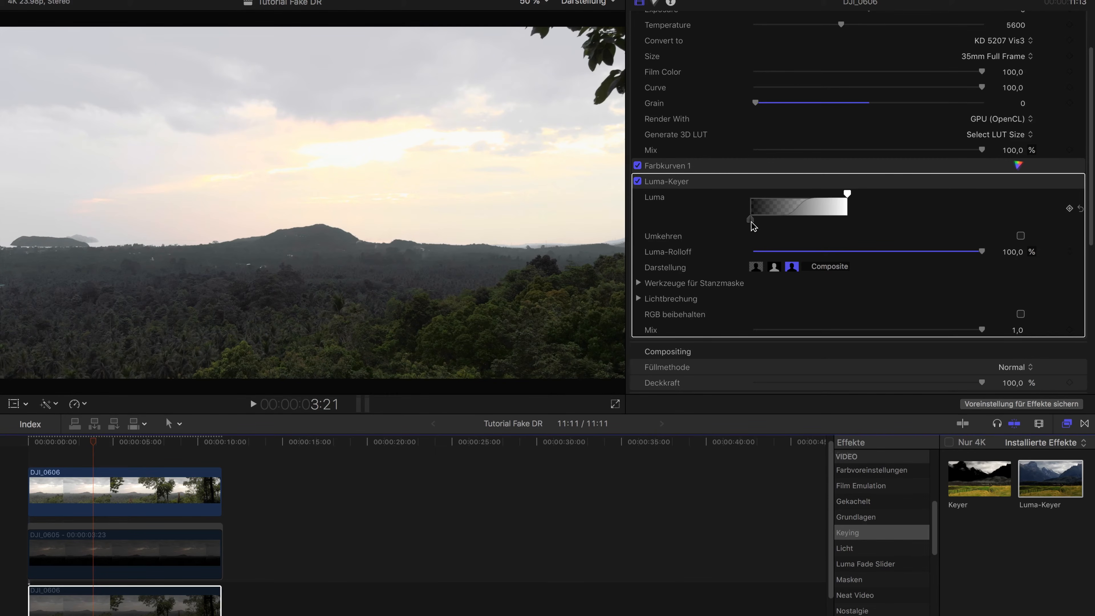
left_click_drag(978, 252, 794, 251)
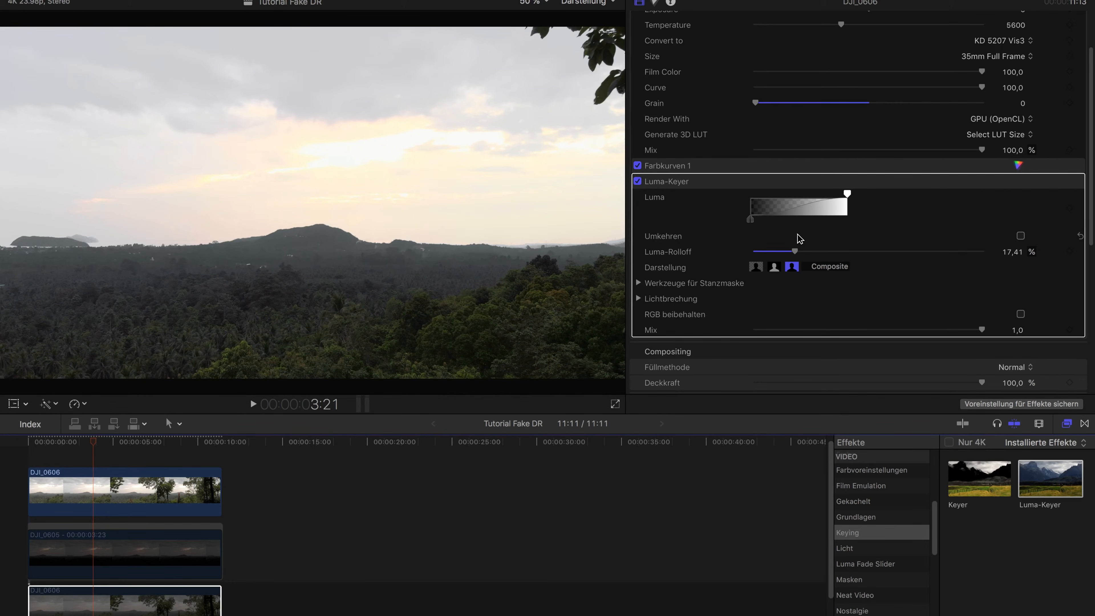
left_click_drag(794, 252, 1068, 251)
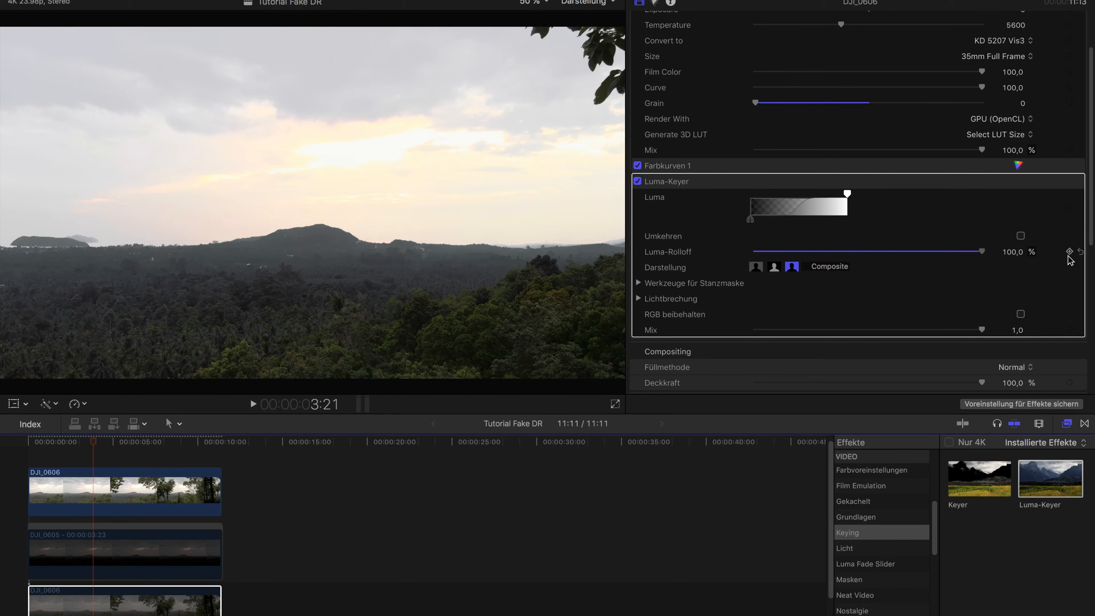
left_click_drag(761, 216, 707, 174)
left_click_drag(844, 193, 785, 191)
left_click(700, 182)
key("Delete")
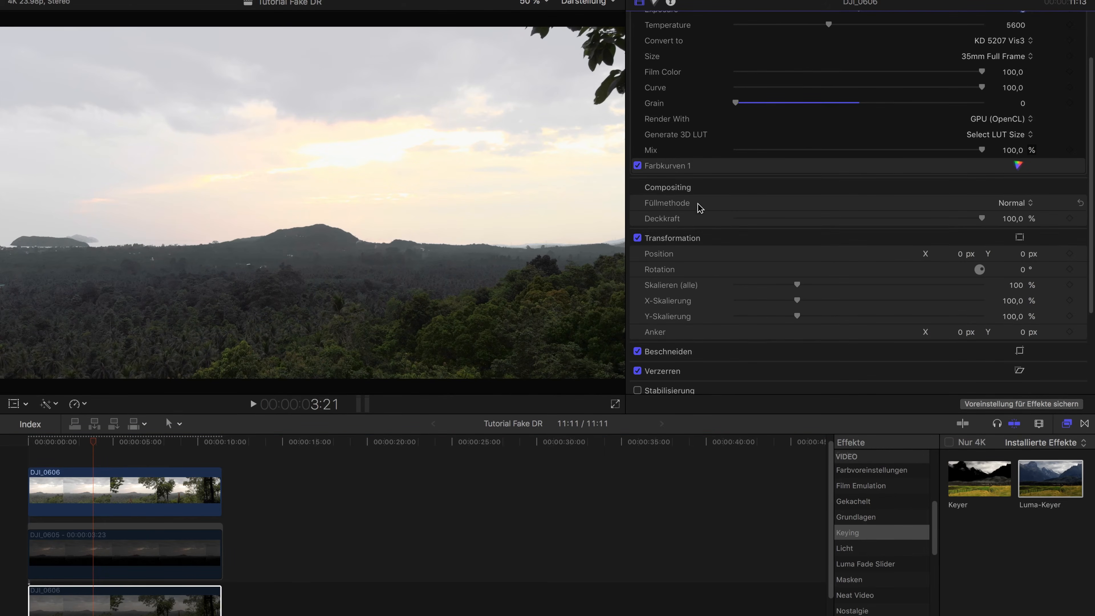
Apply the Luma-Keyer effect to the top DJI_0606 clip and set its Luma-Rolloff to 100 %
left_click(103, 503)
key("super+z")
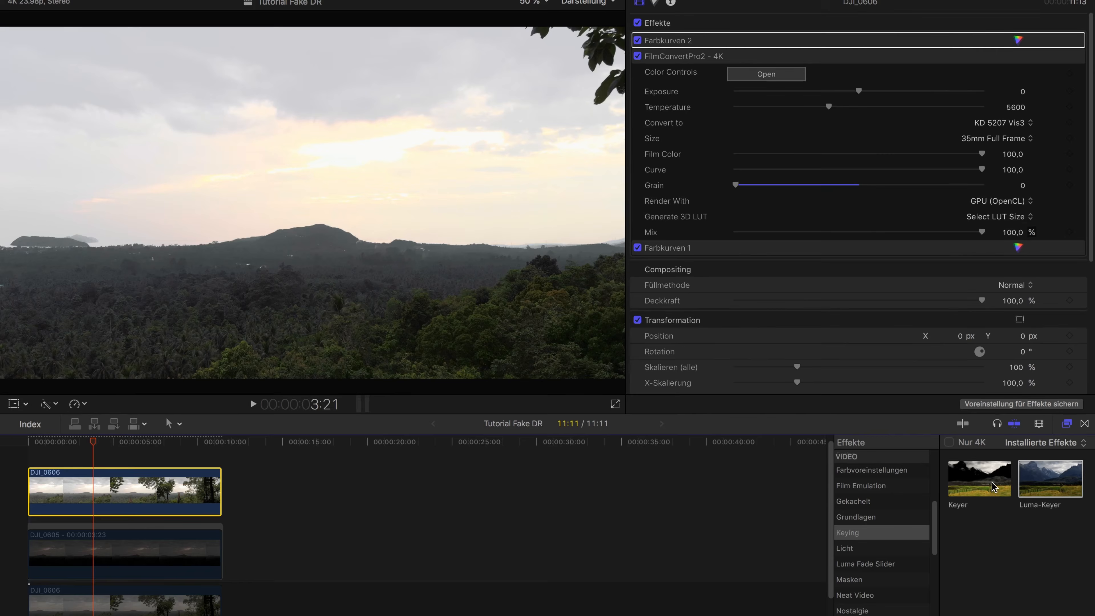
left_click(1009, 474)
left_click(1032, 472)
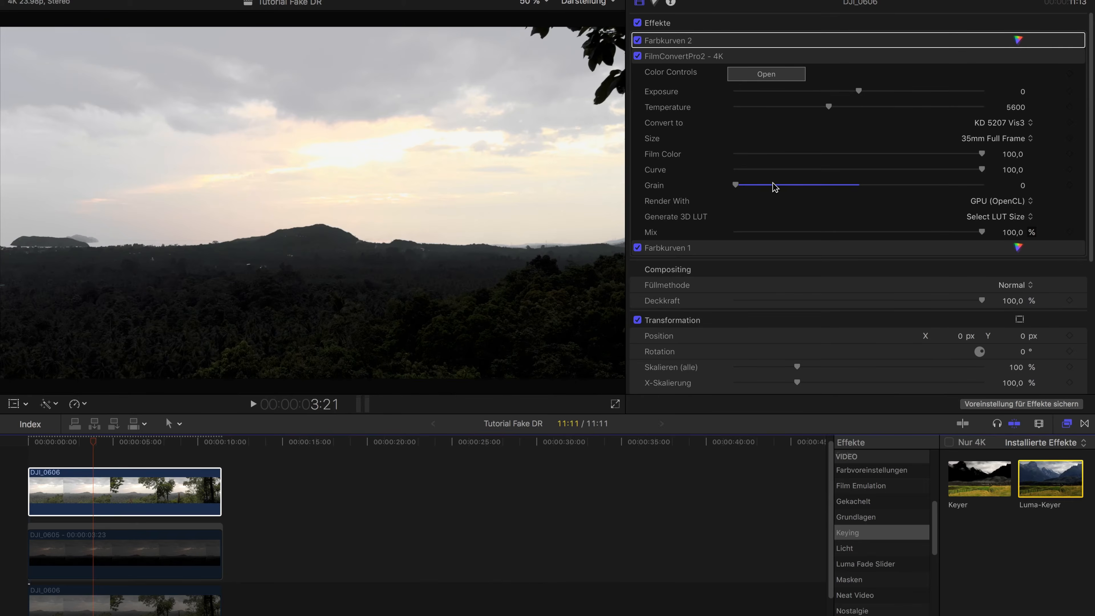
scroll(790, 285, "down", 3)
left_click_drag(757, 272, 981, 270)
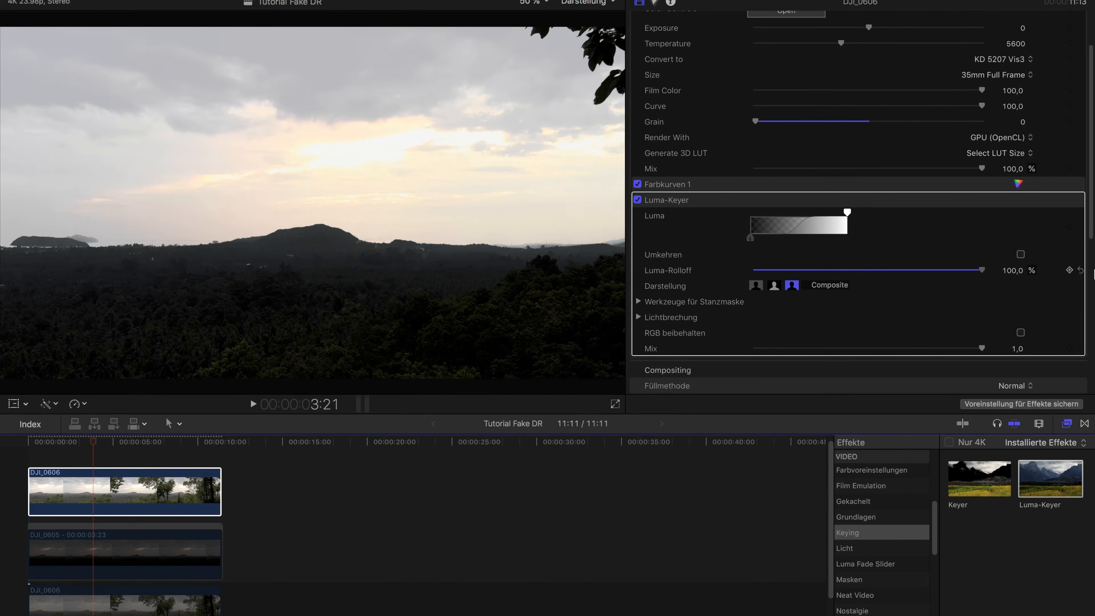
left_click_drag(853, 243, 732, 193)
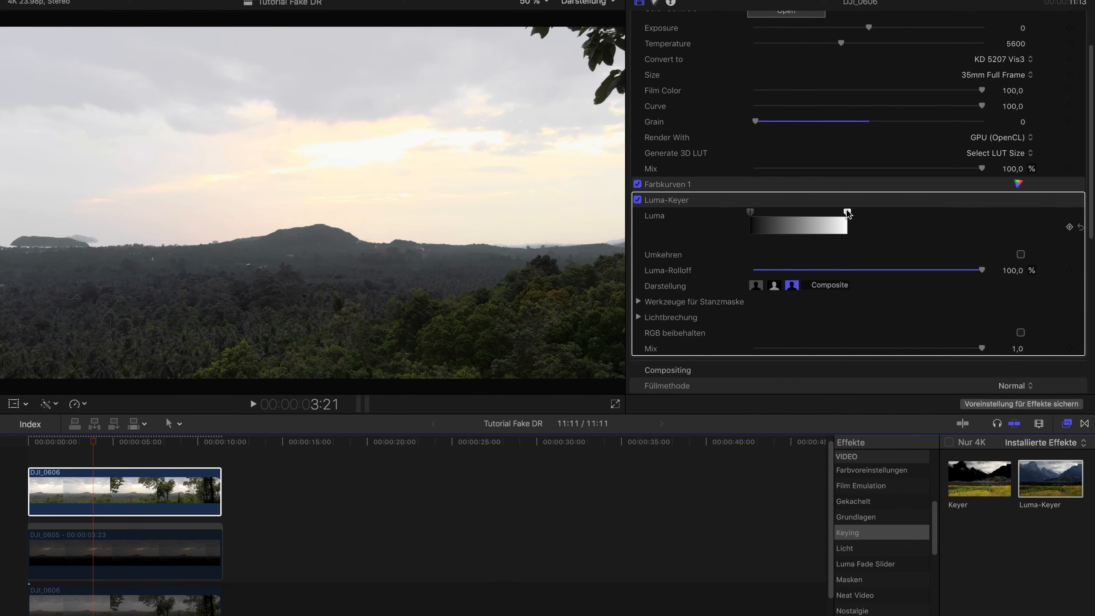
left_click_drag(783, 218, 876, 235)
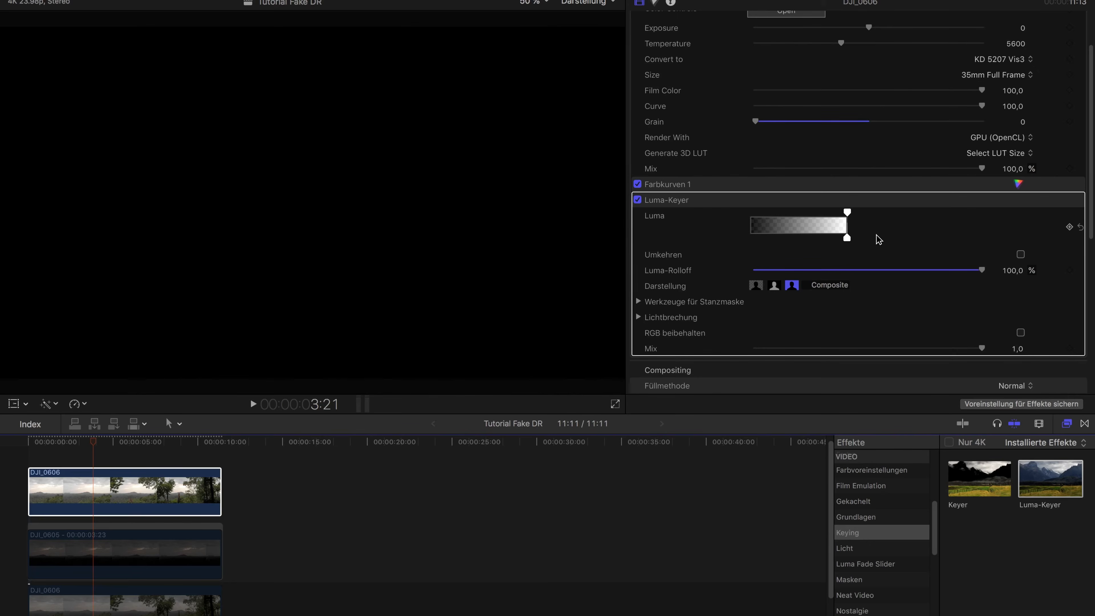
key("super+z")
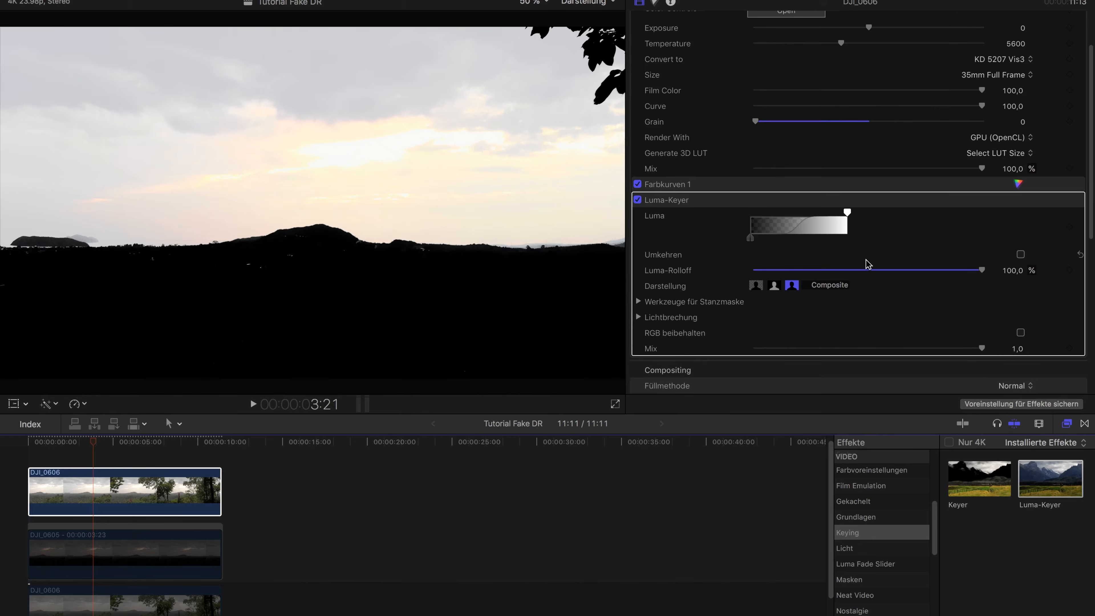
Set the Luma range to keep the dark tones, falling off from about the gradient's middle to its white end
left_click_drag(754, 244, 857, 243)
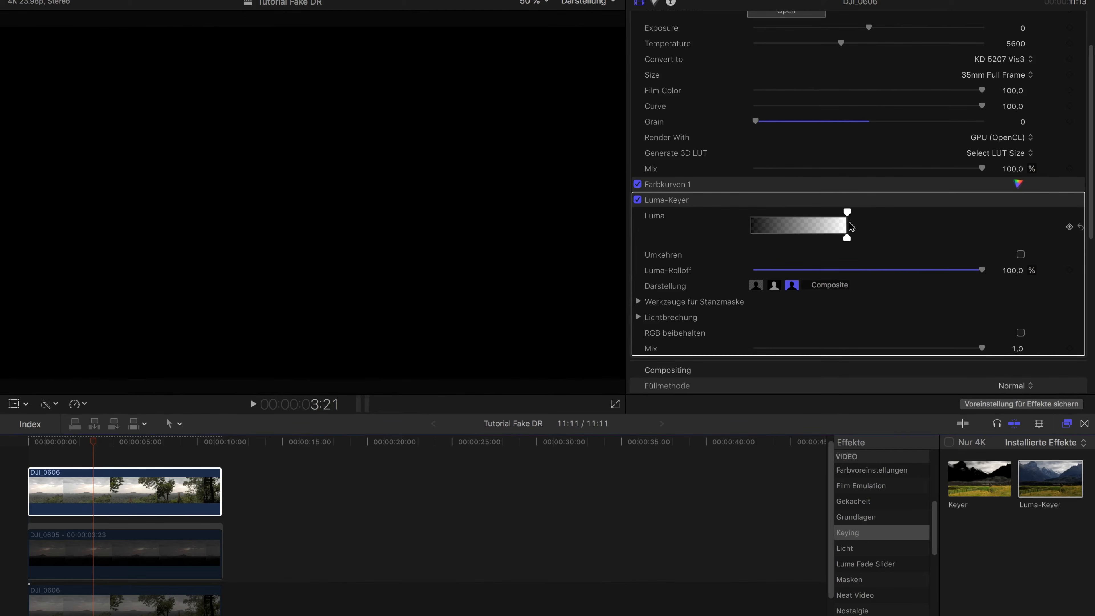
left_click_drag(838, 212, 735, 214)
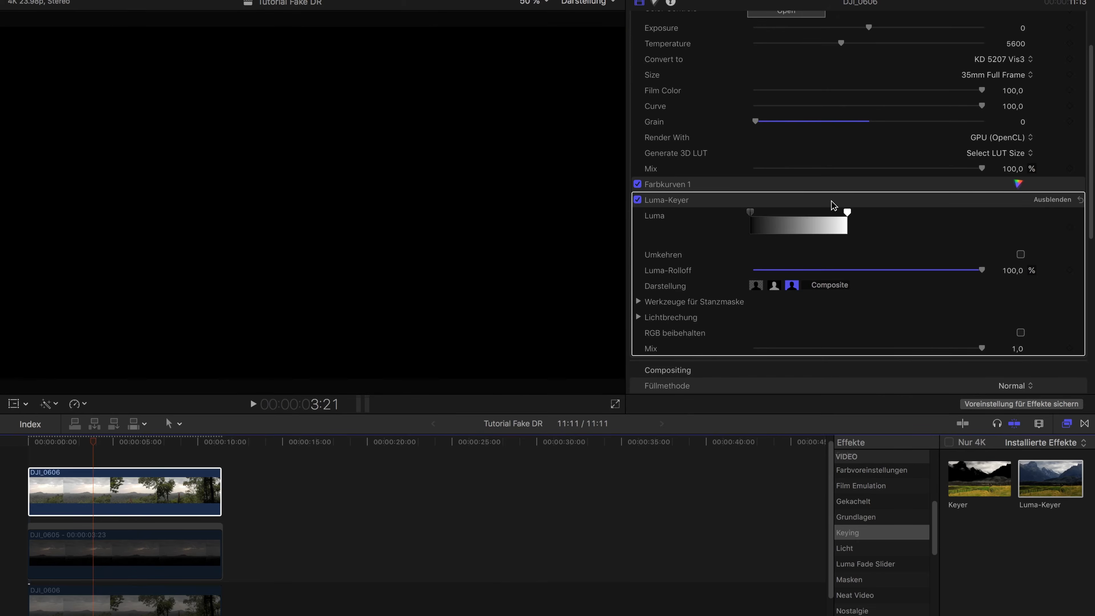
left_click_drag(847, 212, 794, 211)
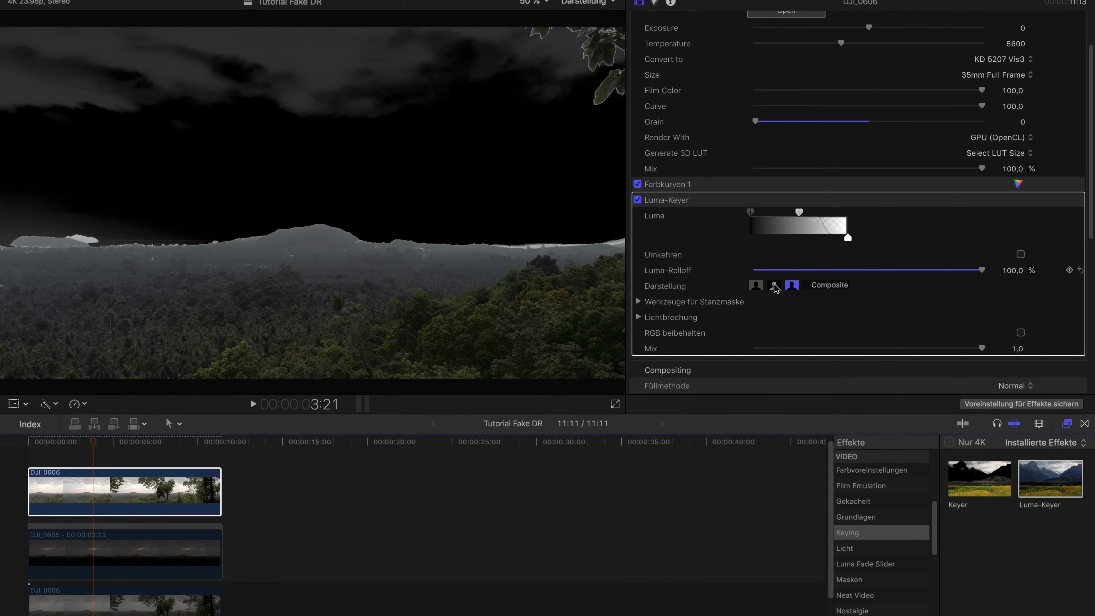
Expand the Luma-Keyer's Werkzeuge für Stanzmaske settings and set the Pegel midtone to 0.67
scroll(760, 310, "down", 3)
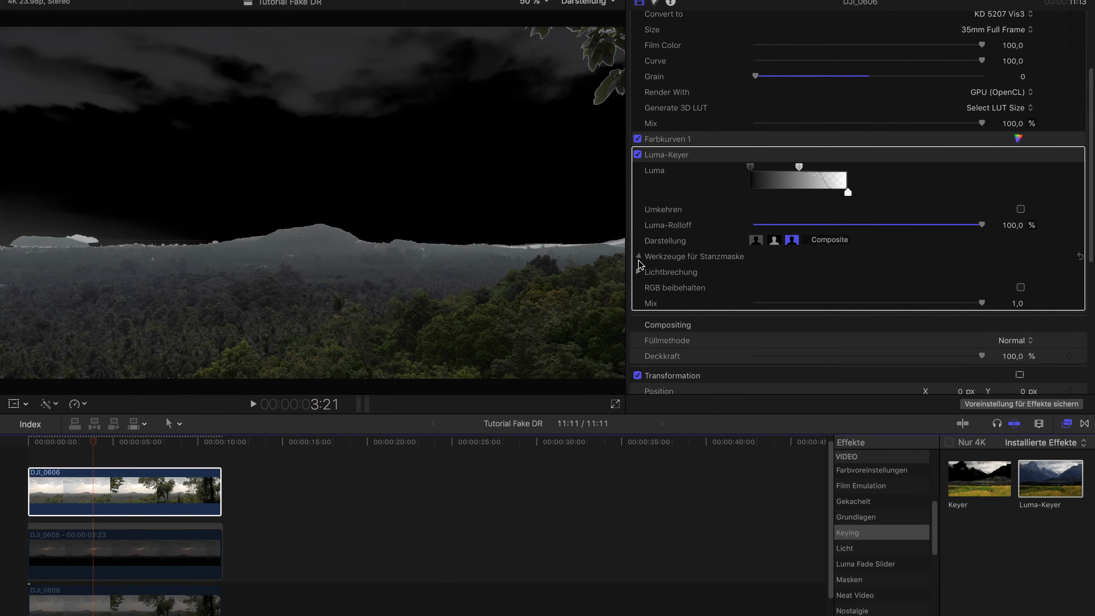
left_click(638, 256)
scroll(771, 270, "down", 1)
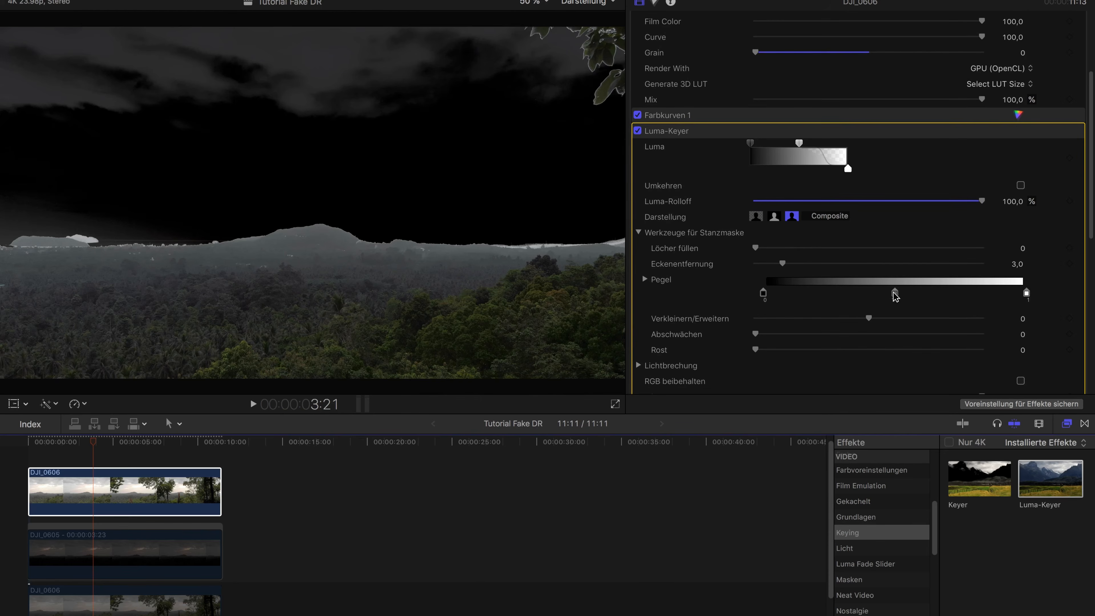
left_click_drag(895, 296, 923, 297)
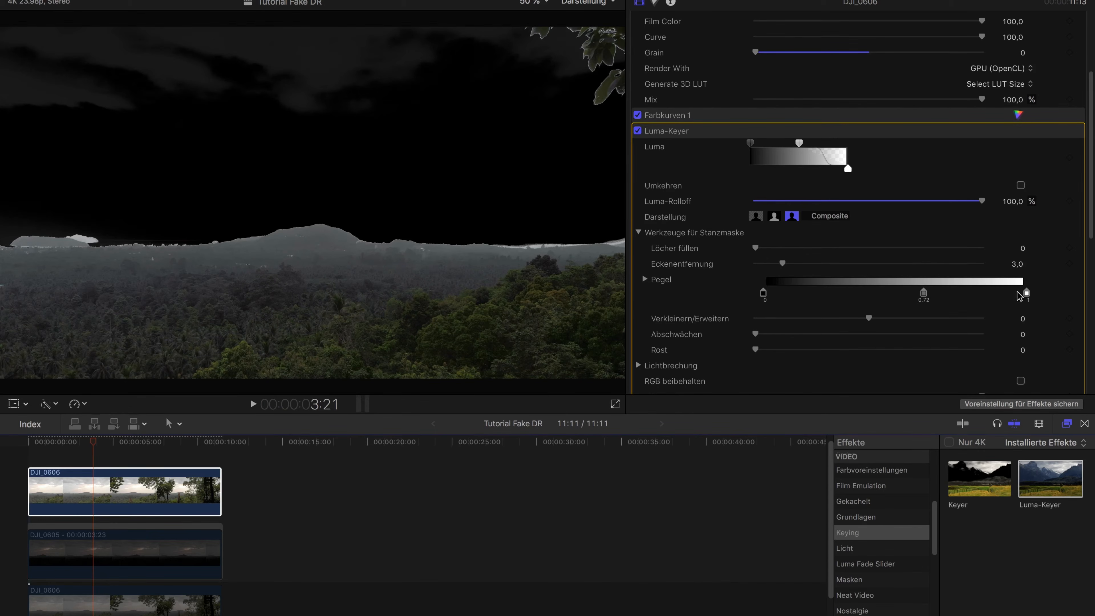
left_click_drag(924, 297, 928, 298)
Set the matte's Verkleinern/Erweitern to -3,3 and Rost to 1,99, using the frames at 7:13 and 8:06 to judge the edges
left_click_drag(869, 320, 831, 315)
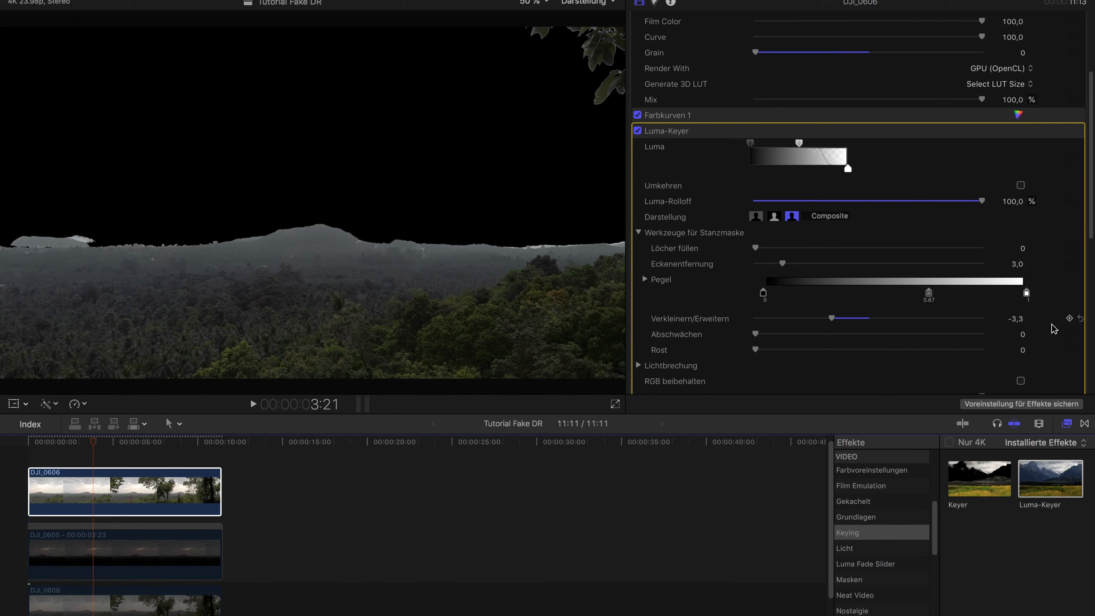
left_click(1080, 318)
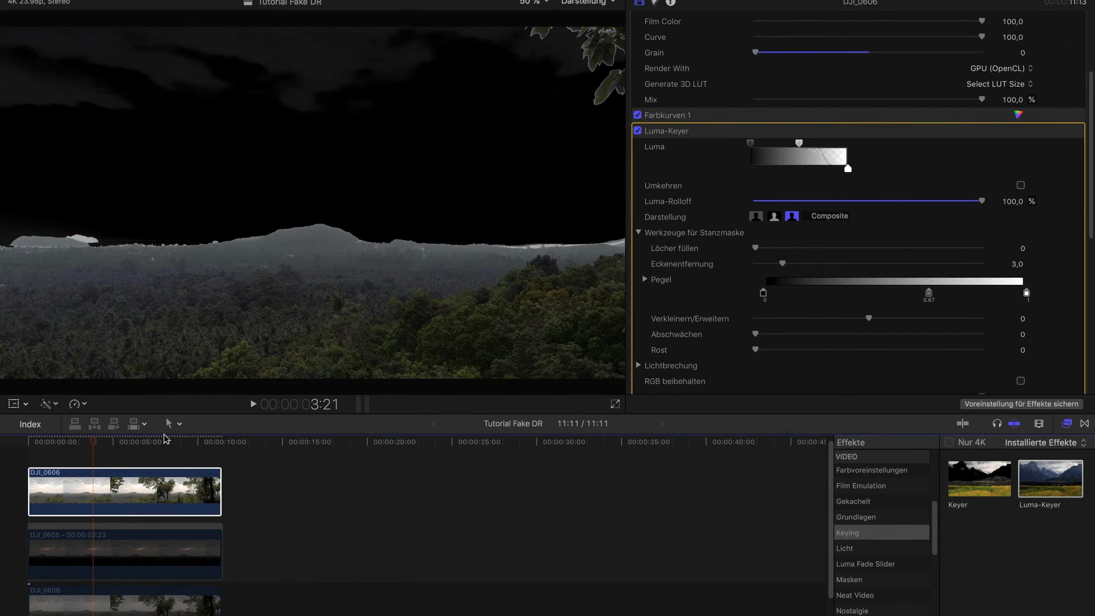
left_click(156, 445)
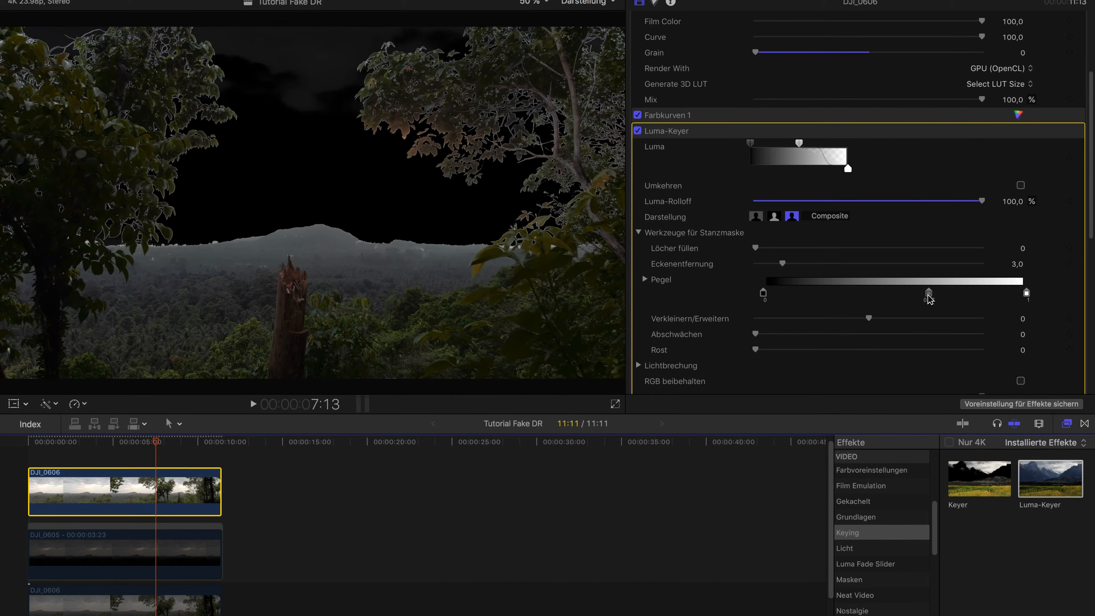
left_click_drag(869, 318, 832, 318)
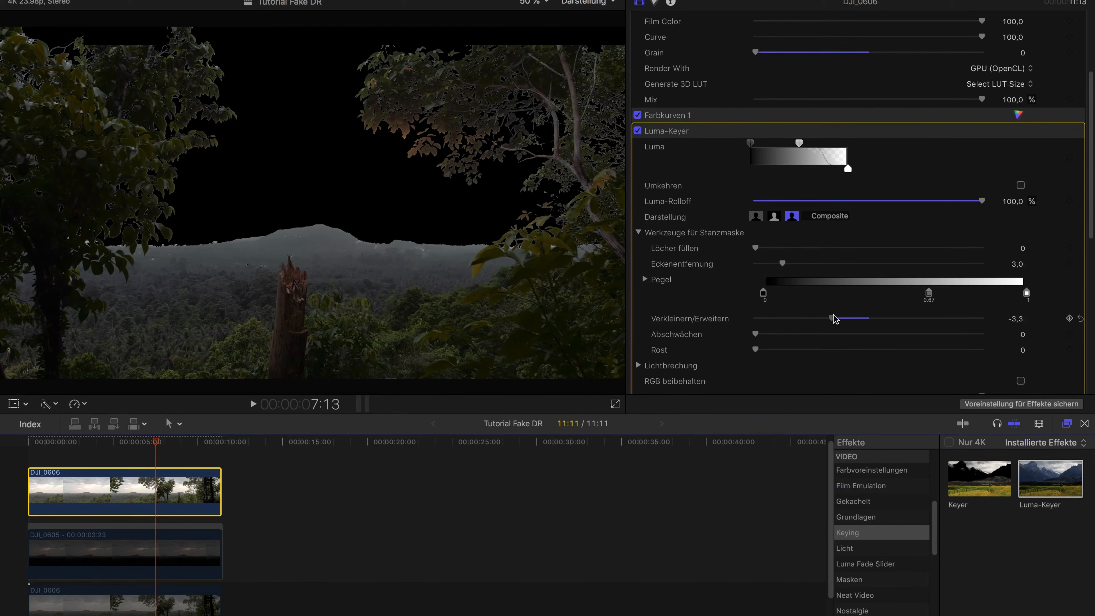
left_click_drag(832, 315, 831, 314)
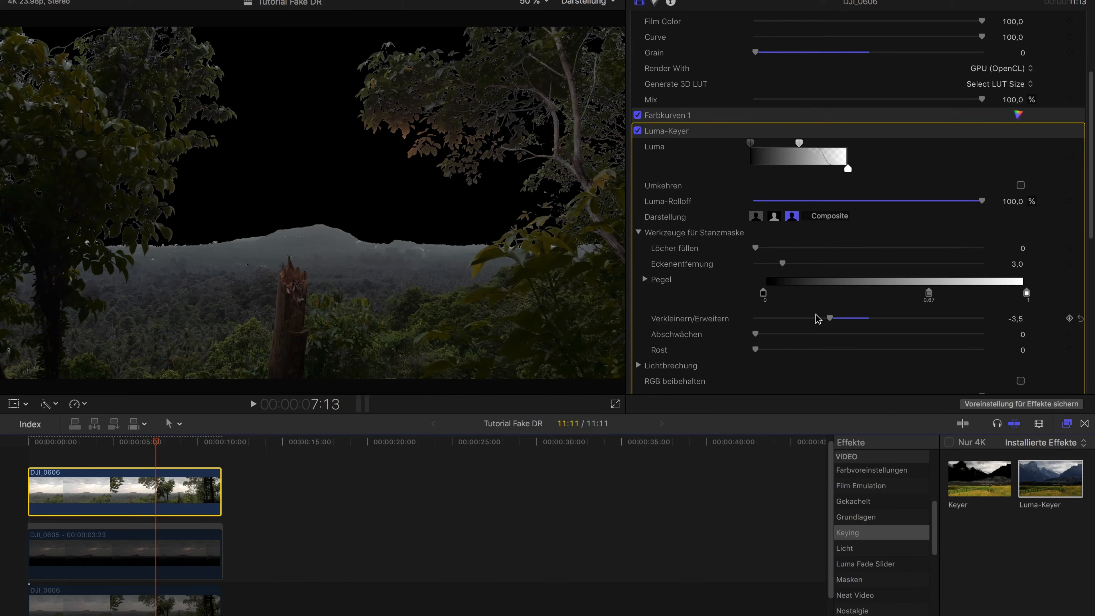
left_click_drag(830, 320, 833, 320)
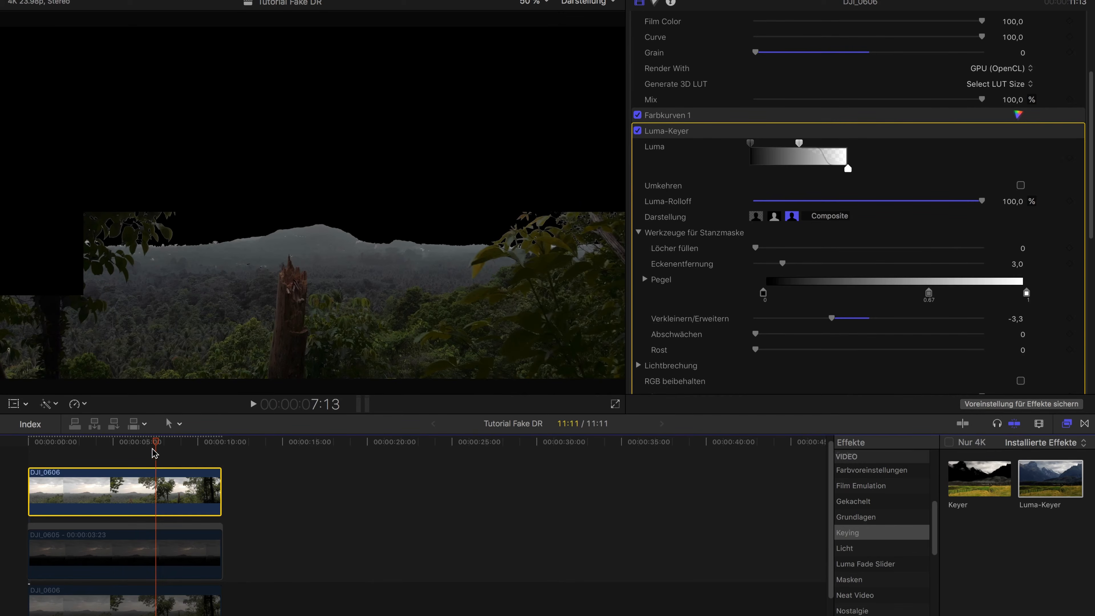
left_click_drag(155, 442, 167, 443)
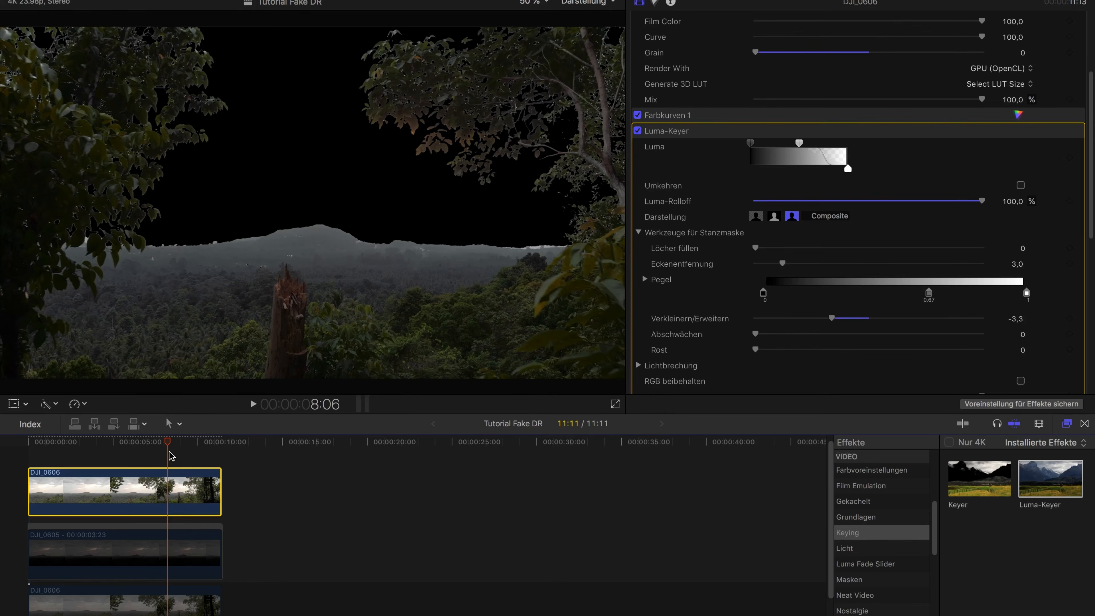
left_click_drag(755, 350, 803, 352)
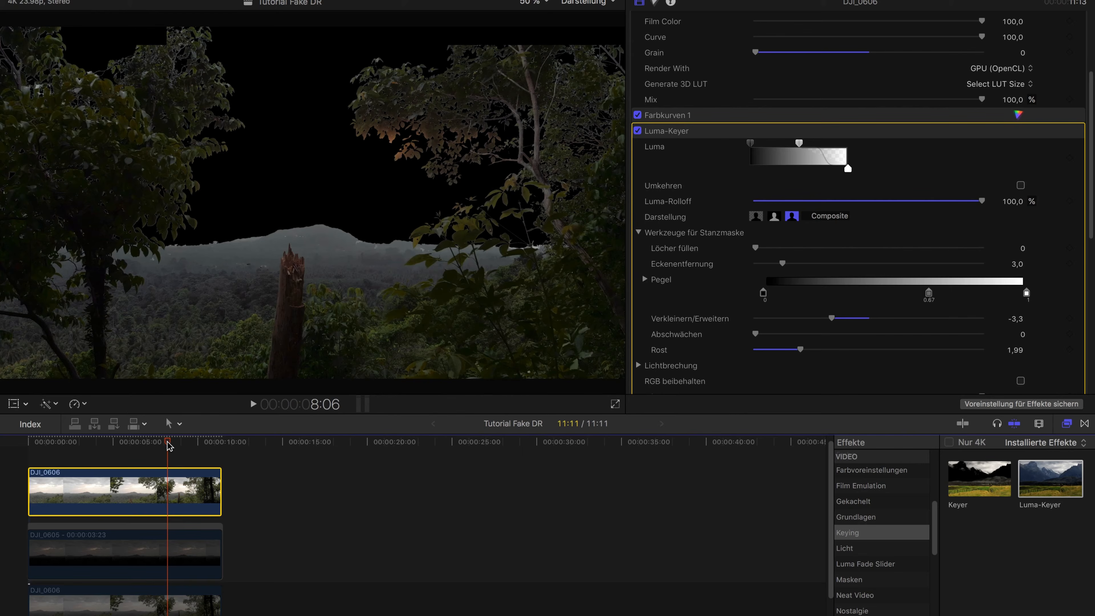
Park the playhead at 5:13 and enable the DJI_0605 freeze frame beneath the keyed clip
mouse_move(128, 440)
left_mouse_down()
mouse_move(76, 440)
mouse_move(122, 439)
left_mouse_up()
left_click(149, 550)
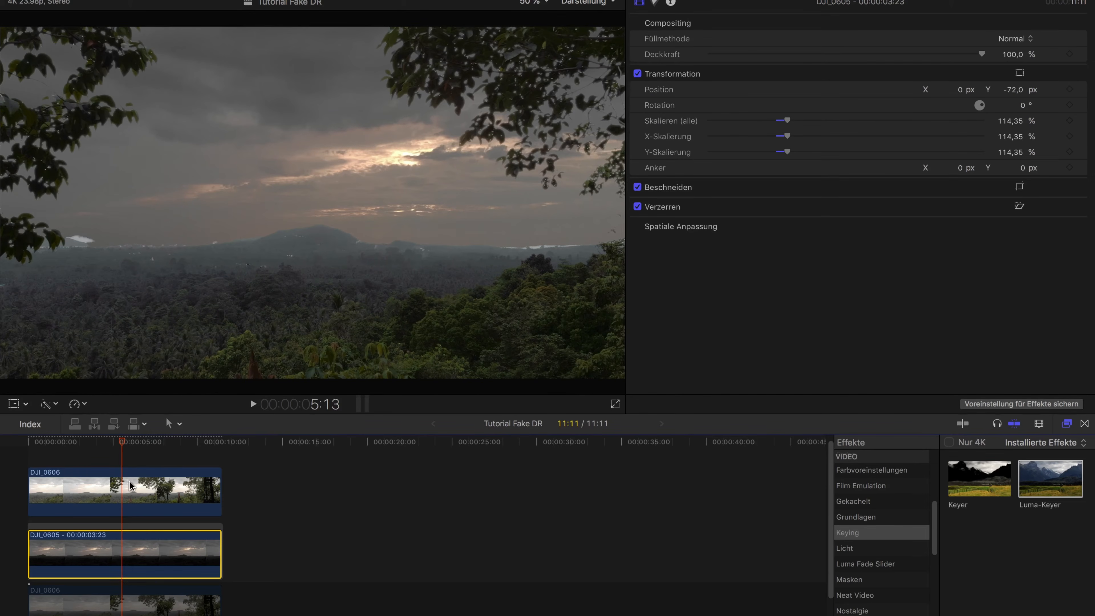
mouse_move(124, 440)
left_mouse_down()
mouse_move(195, 440)
mouse_move(122, 439)
left_mouse_up()
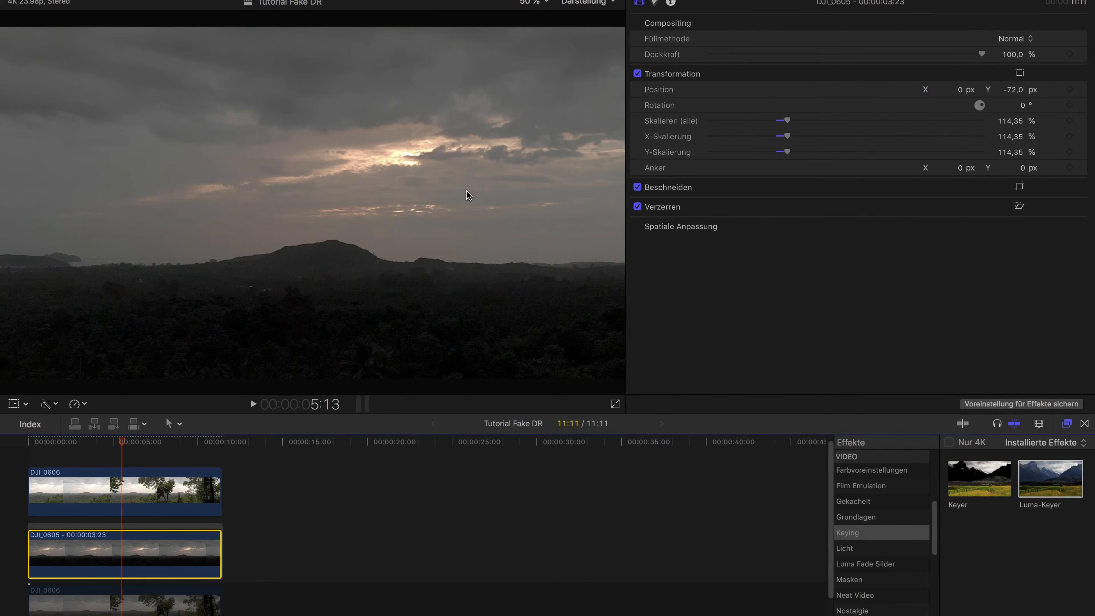
left_click(638, 4)
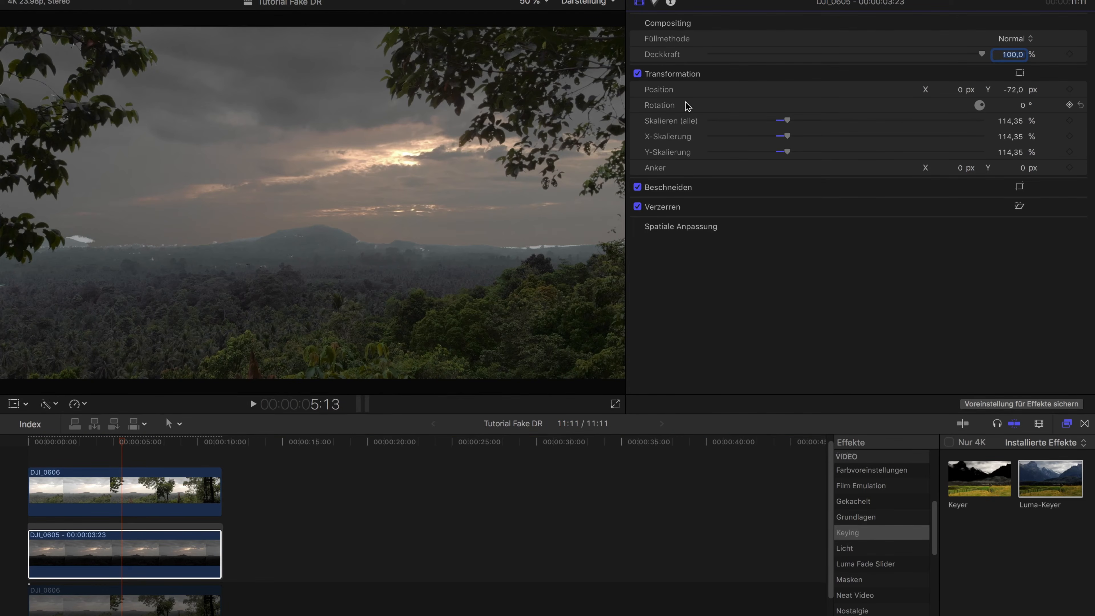
Compare the horizon at 1:12 with the DJI_0605 freeze frame disabled and enabled, and select the top DJI_0606 clip at 3:02
left_click_drag(121, 443, 55, 443)
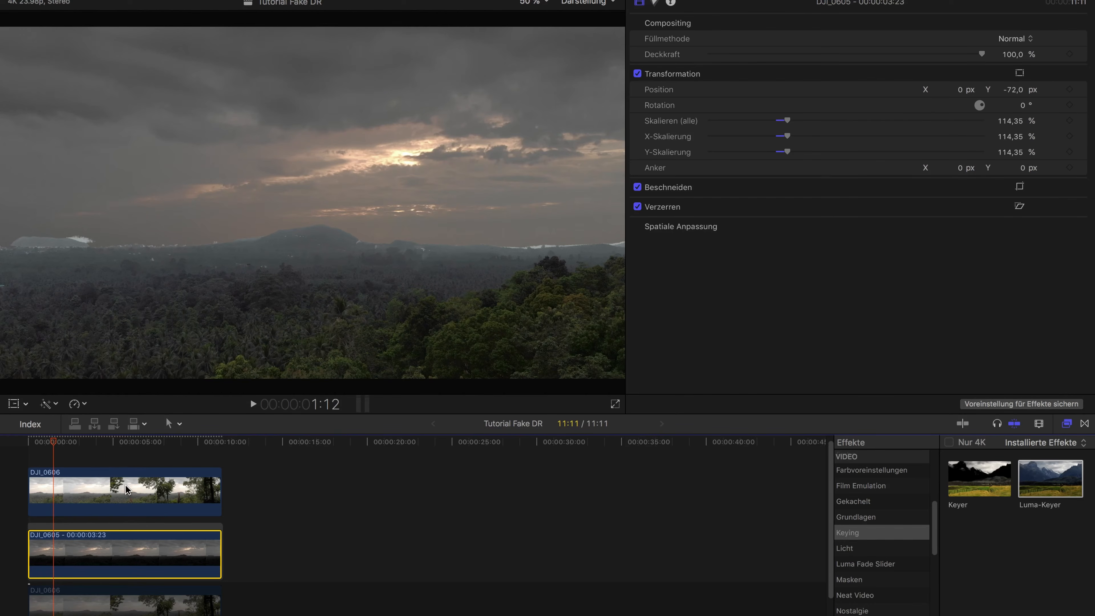
key("v")
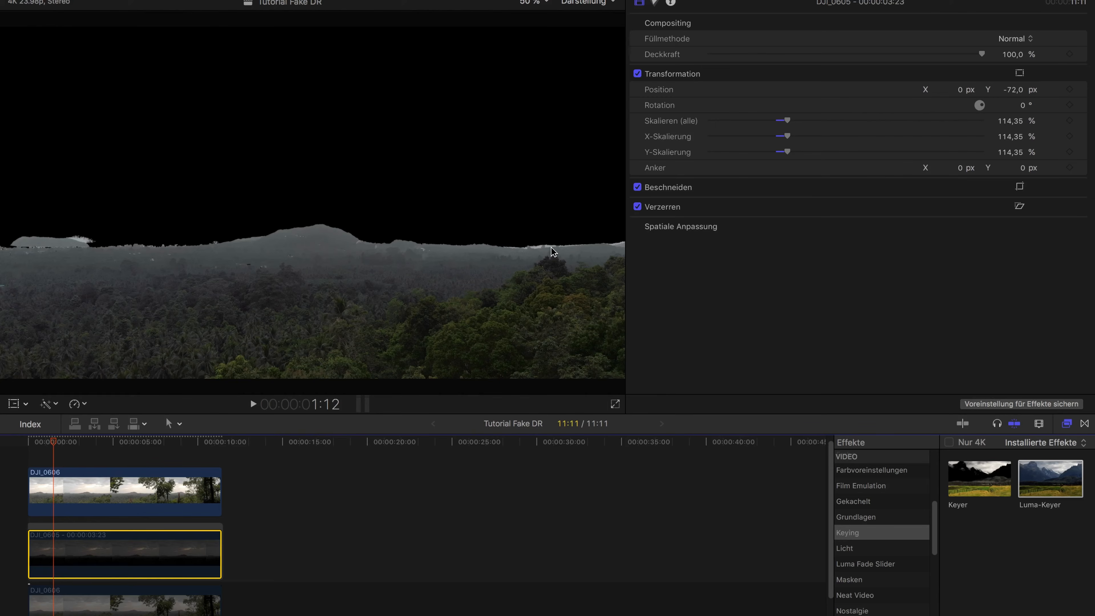
key("v")
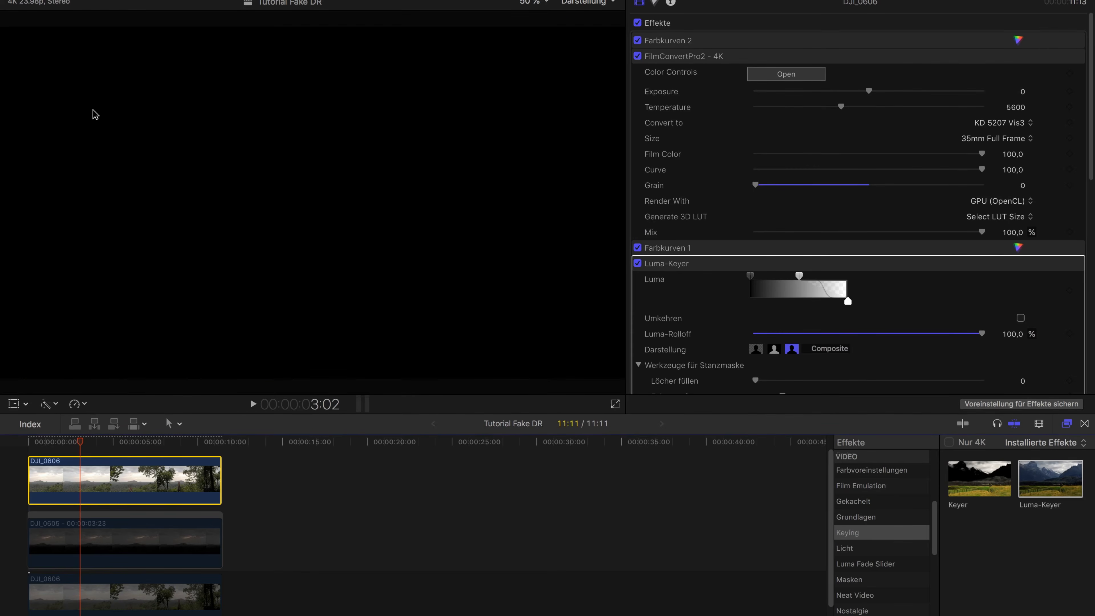
left_click(121, 542)
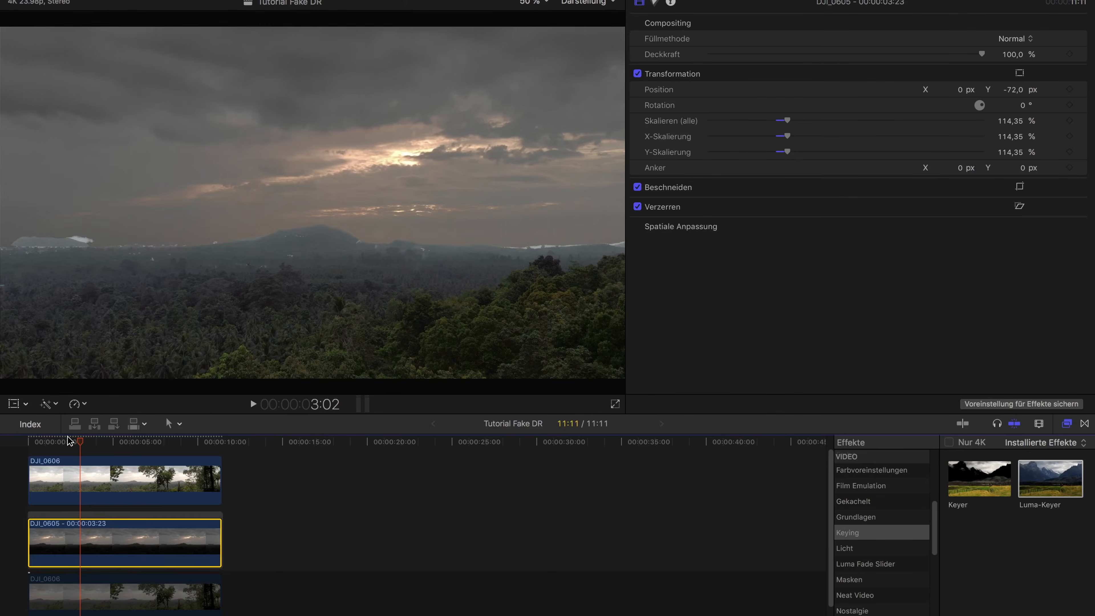
left_click(93, 477)
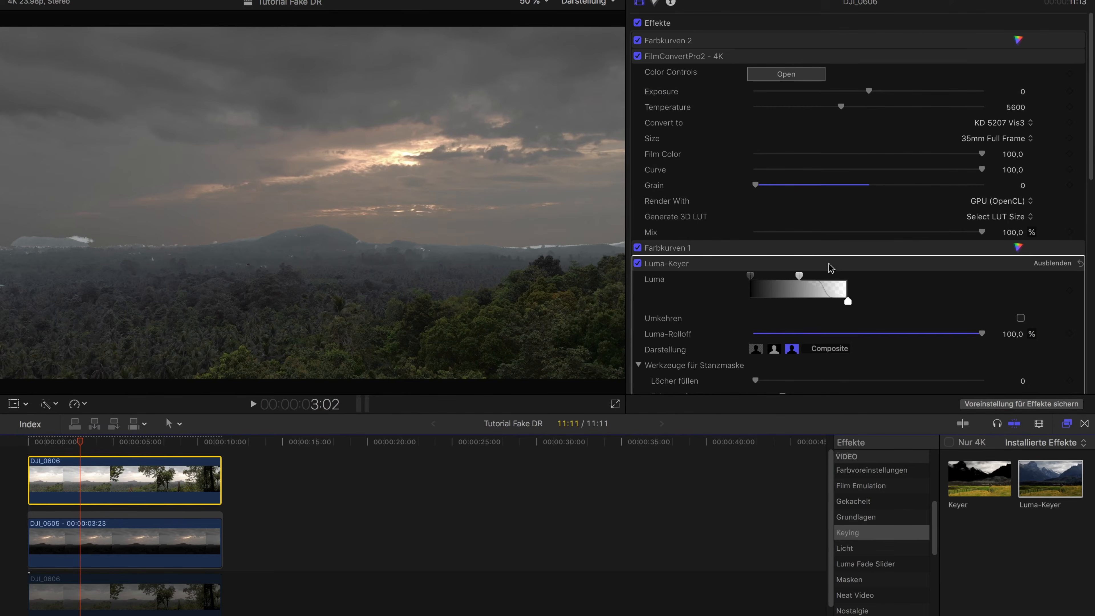
Shift the Luma-Keyer's upper fade handle on the top DJI_0606 clip slightly toward the darker tones
scroll(823, 264, "down", 3)
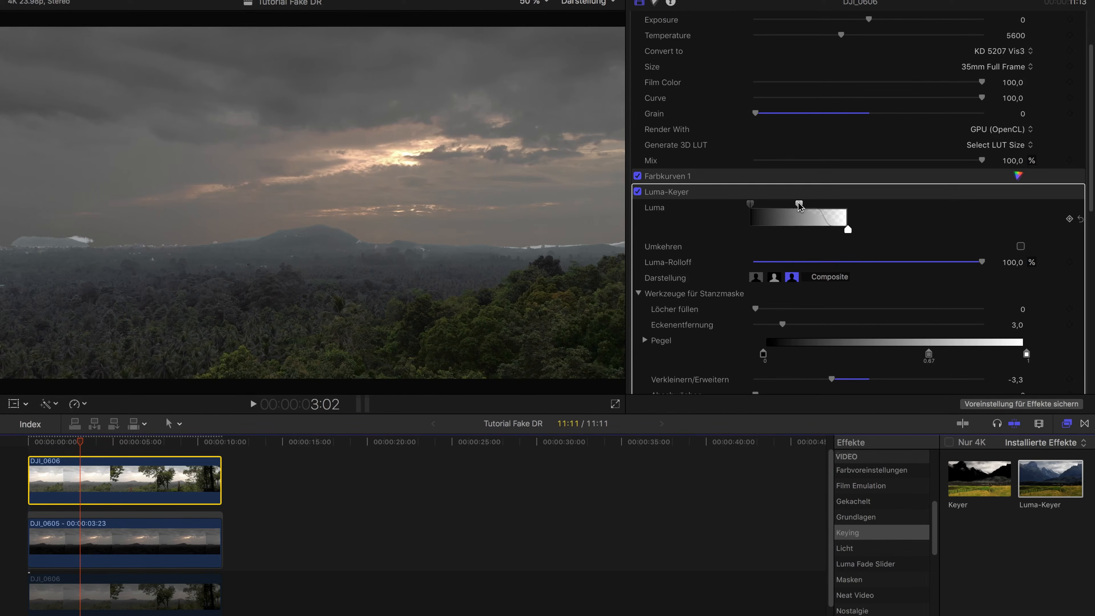
mouse_move(796, 206)
left_mouse_down()
mouse_move(775, 207)
mouse_move(784, 205)
left_mouse_up()
Apply the FilmConvertPro2 - 4K film emulation effect to the DJI_0605 freeze frame
left_click(110, 544)
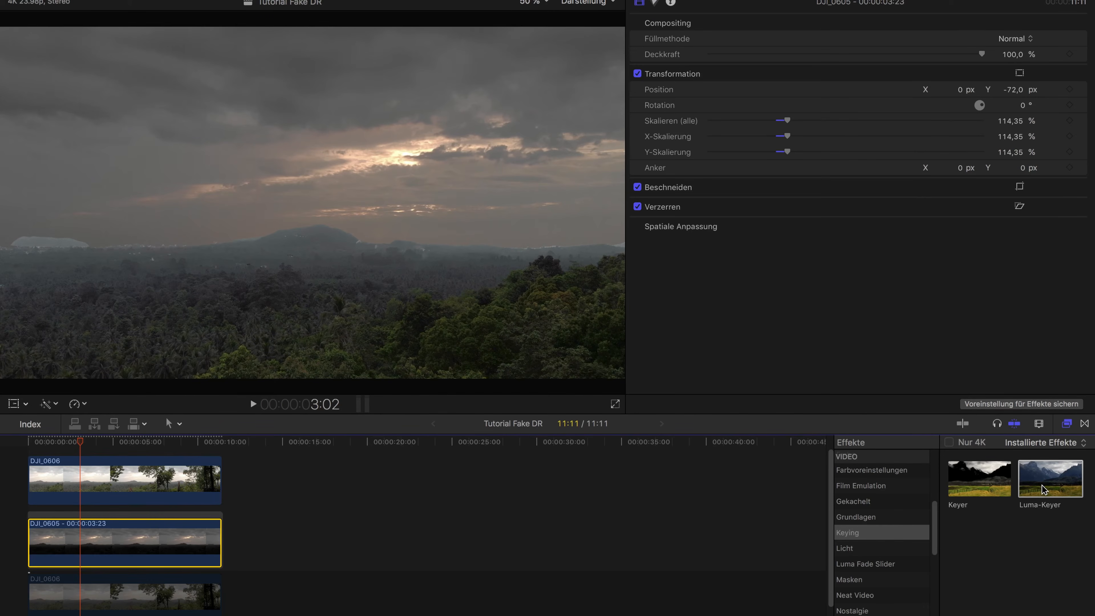
left_click(886, 489)
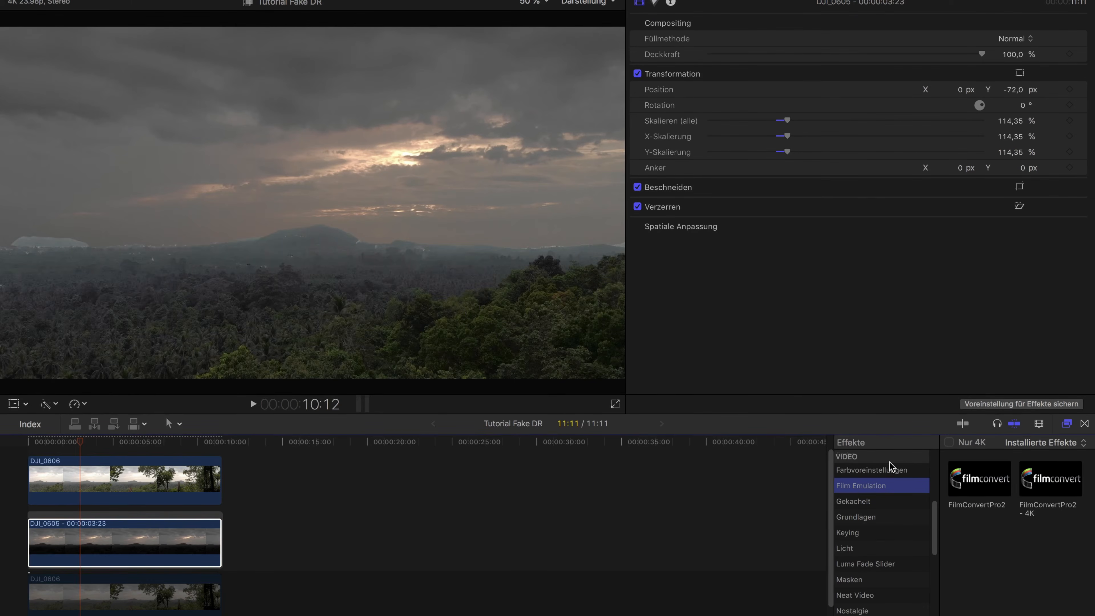
double_click(1045, 475)
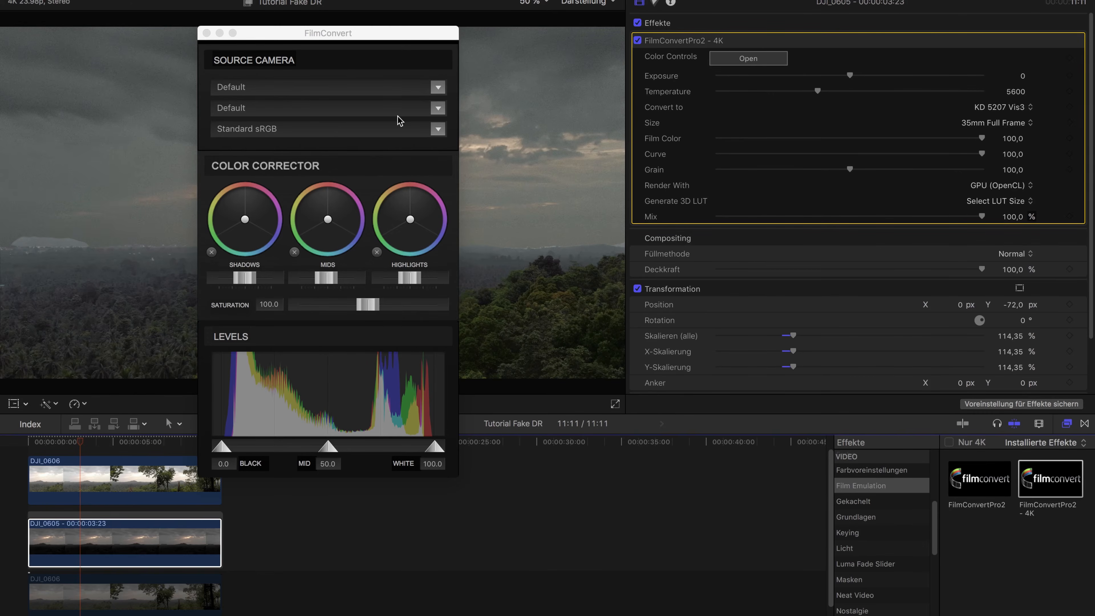
Set the FilmConvert source camera to DJI, Mavic Pro with the D-CineLike profile
left_click(316, 109)
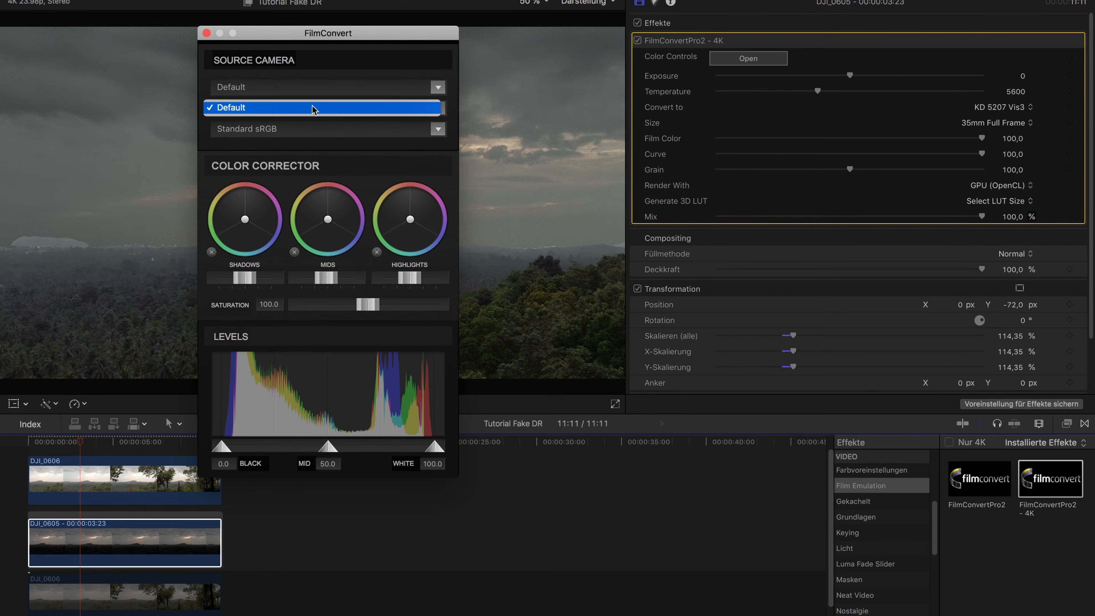
left_click(329, 94)
left_click(329, 94)
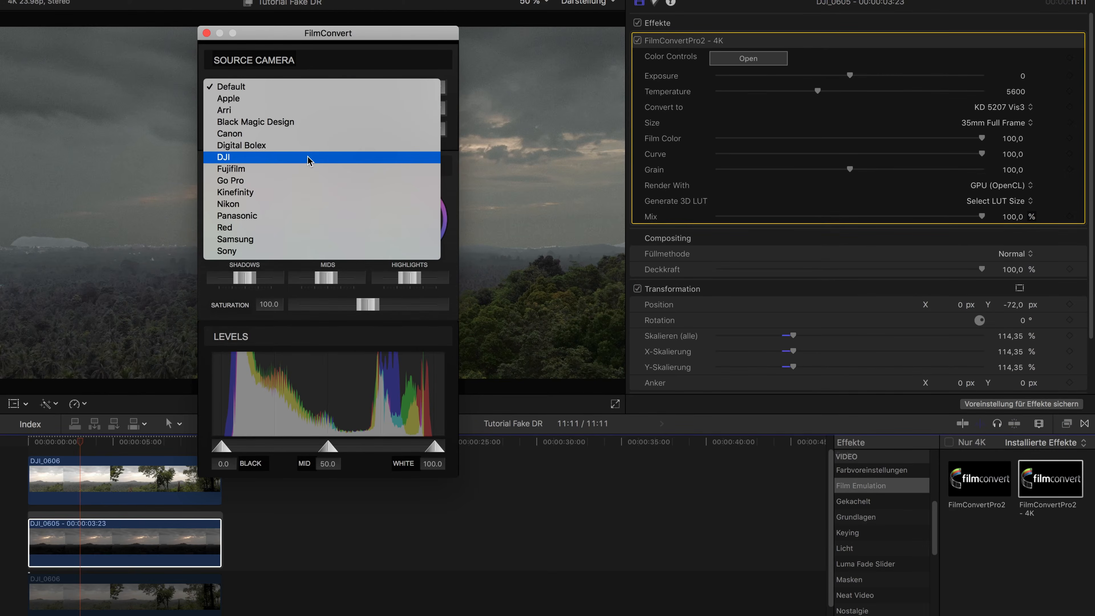
left_click(306, 166)
left_click(276, 106)
left_click(281, 131)
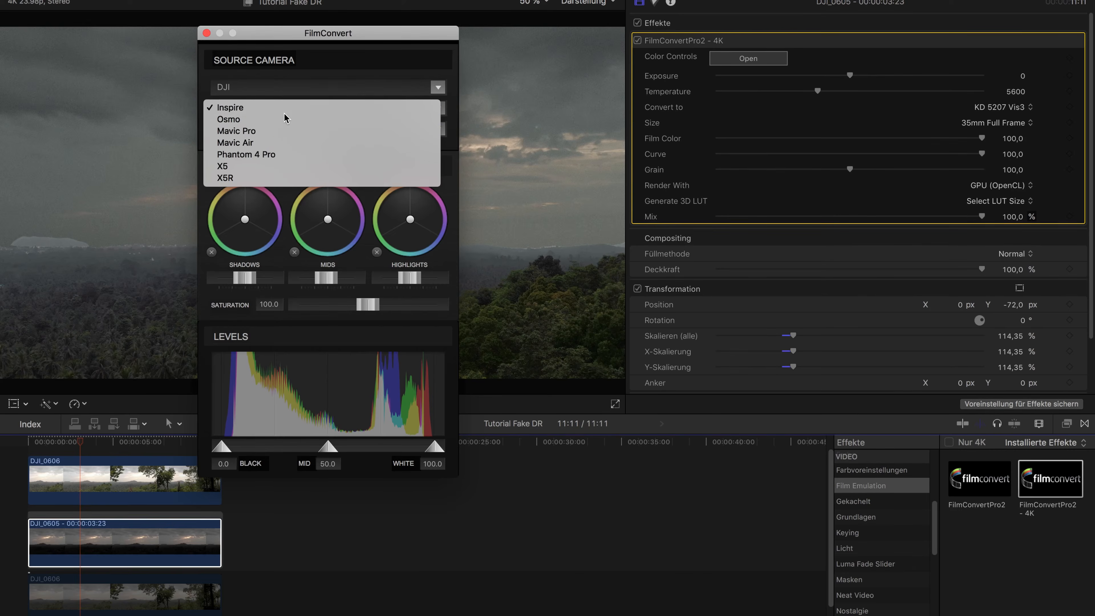
left_click(275, 128)
left_click(282, 141)
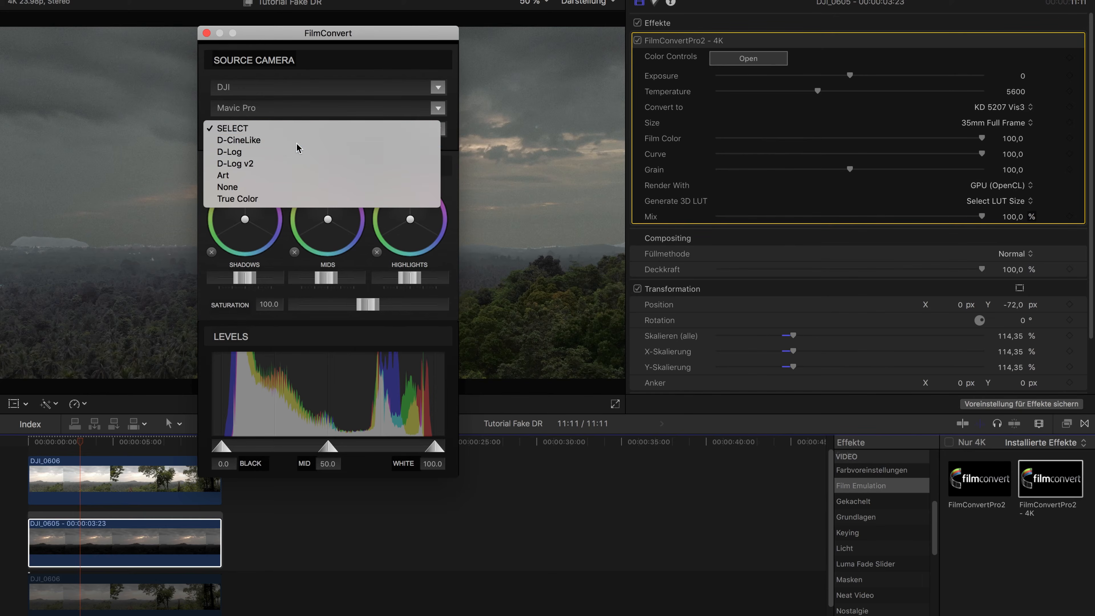
Raise the DJI_0605 freeze frame's FilmConvert saturation to 149.8 and set its Grain to 0
left_click_drag(274, 34, 721, 1)
left_click_drag(784, 267, 818, 271)
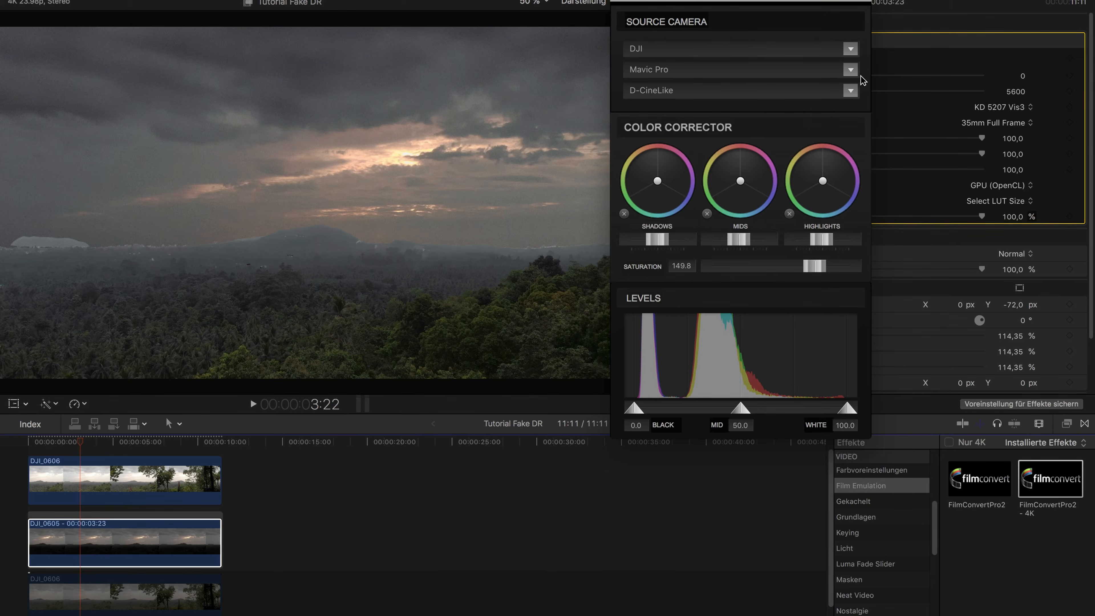
left_click_drag(850, 168, 669, 138)
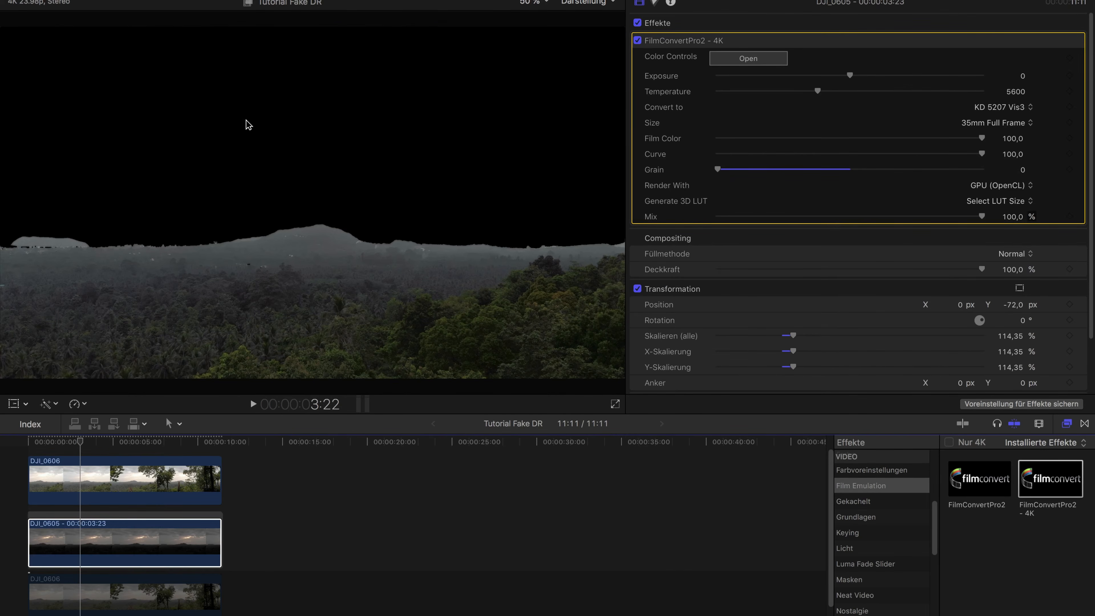
Increase the FilmConvert saturation to 182.6, lower the highlights slightly and raise the mids and shadows of the DJI_0605 freeze frame
left_click(756, 63)
left_click_drag(785, 271, 811, 274)
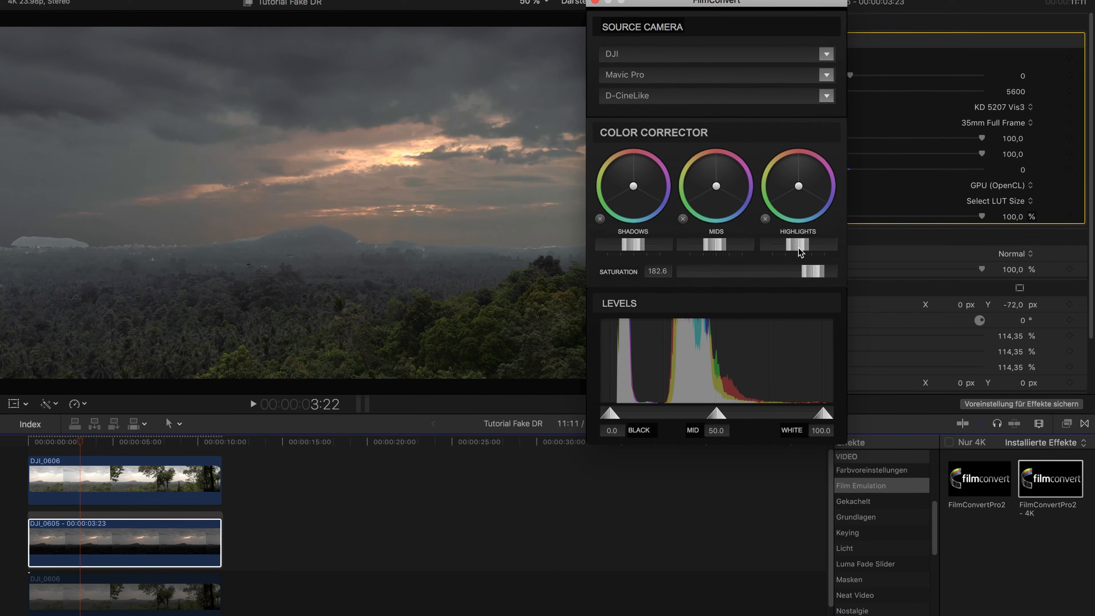
left_click_drag(798, 250, 797, 252)
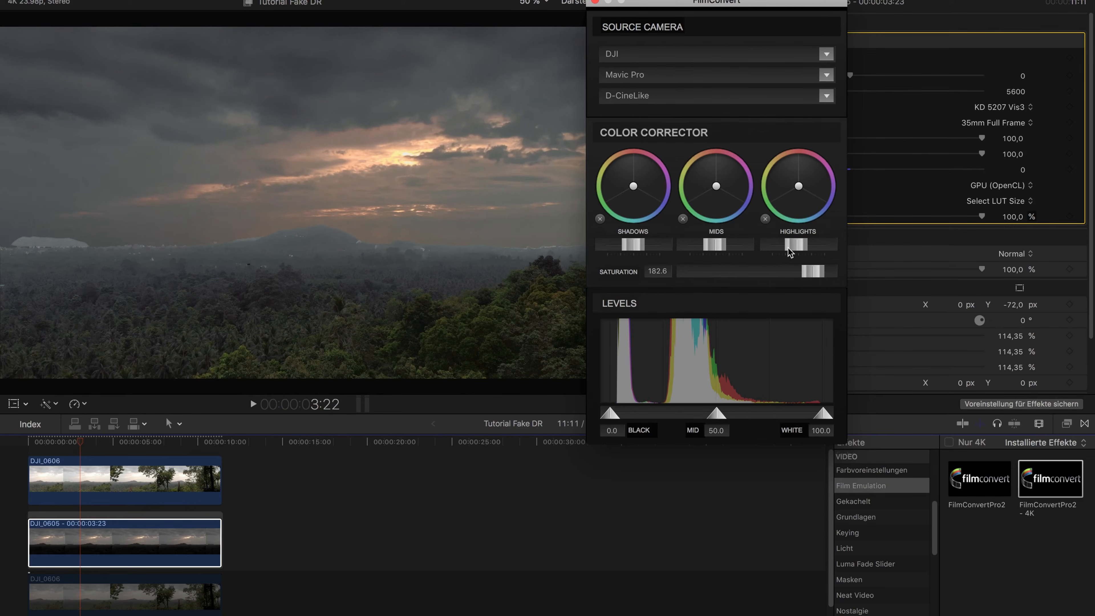
left_click_drag(727, 247, 732, 251)
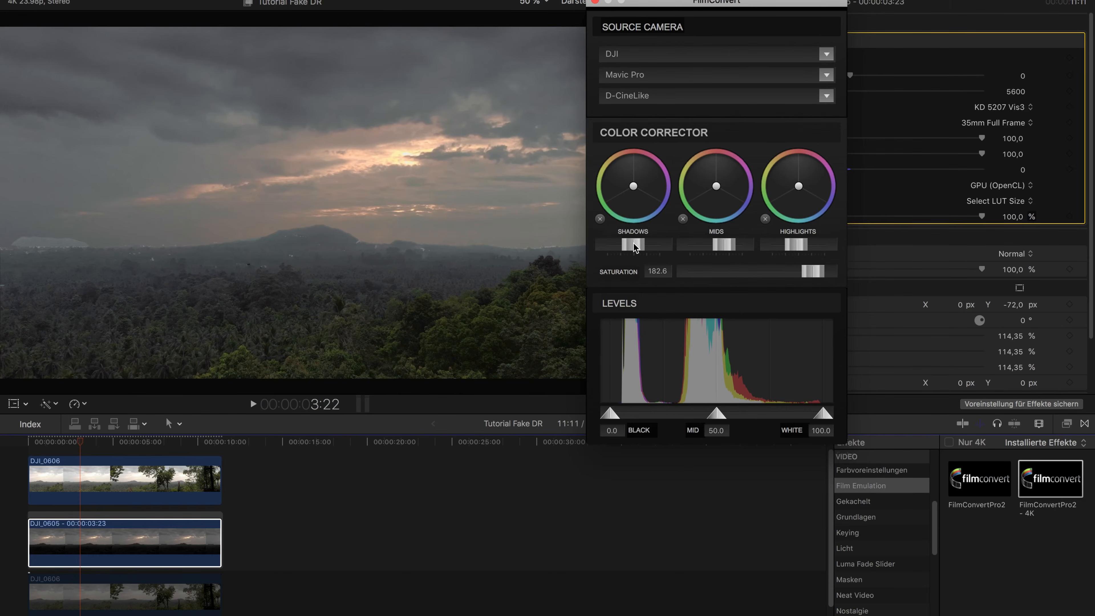
left_click_drag(634, 246, 636, 248)
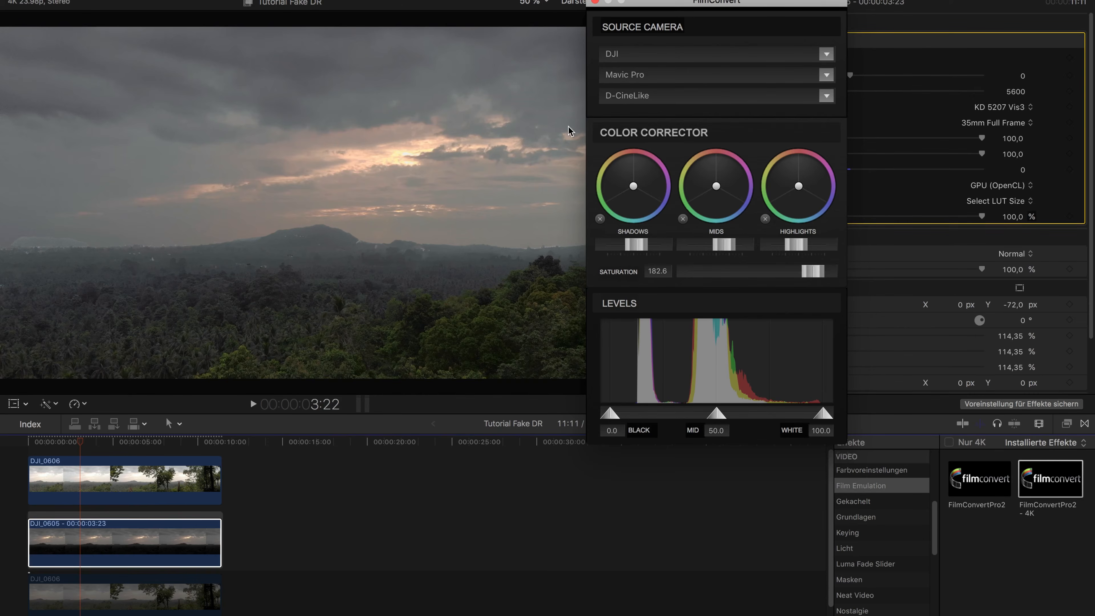
left_click(595, 2)
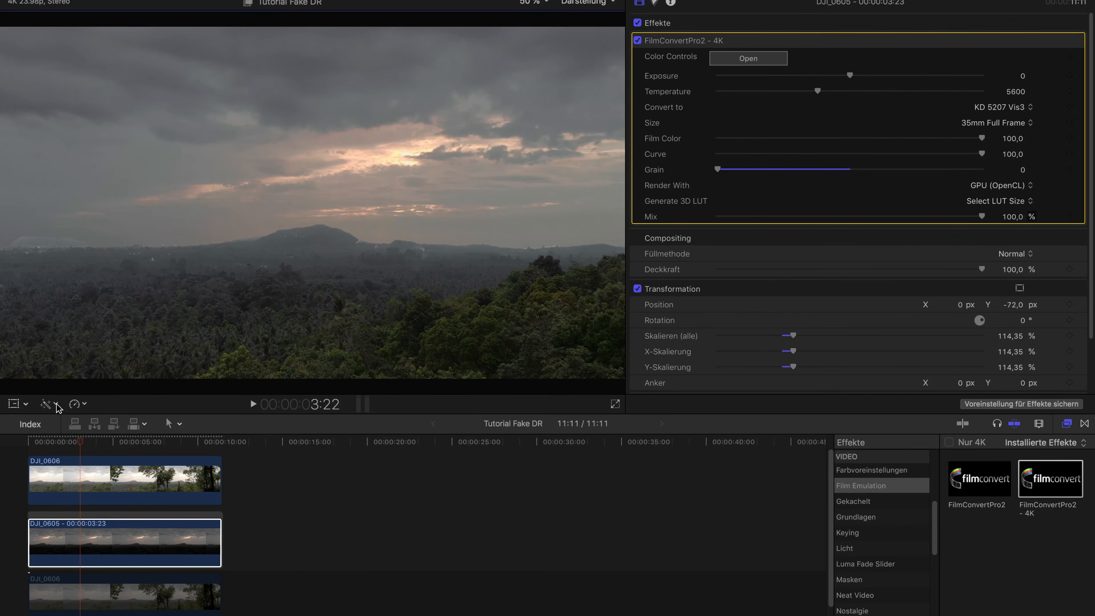
Set the Luma-Keyer's Rost on the top DJI_0606 clip to 1,81, judging the foliage edges at 9:23, 9:04 and 10:05
left_click(116, 476)
scroll(804, 177, "down", 3)
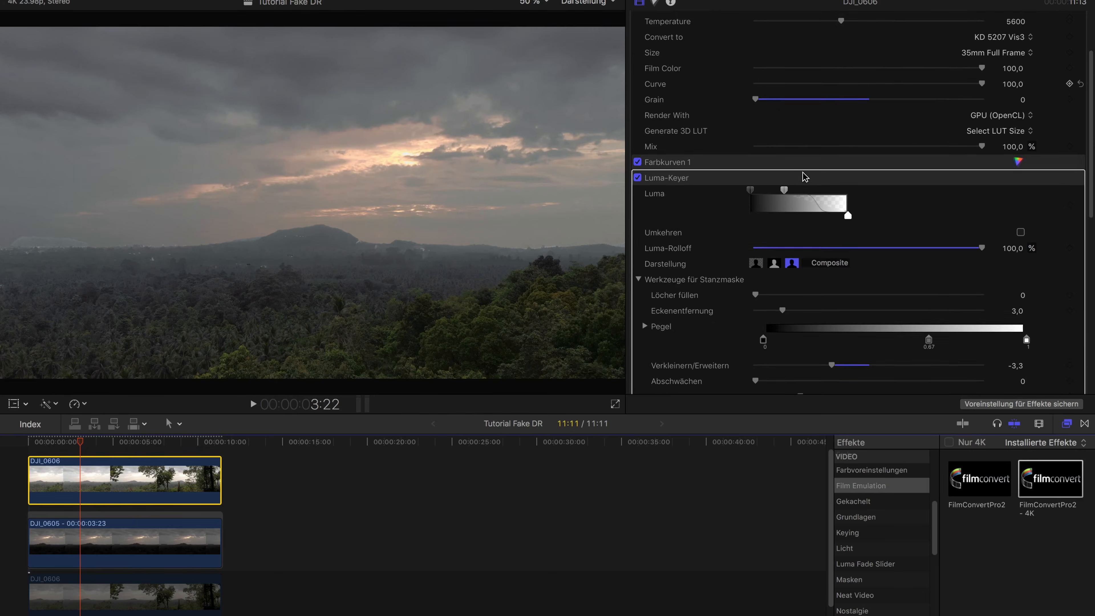
scroll(803, 176, "down", 5)
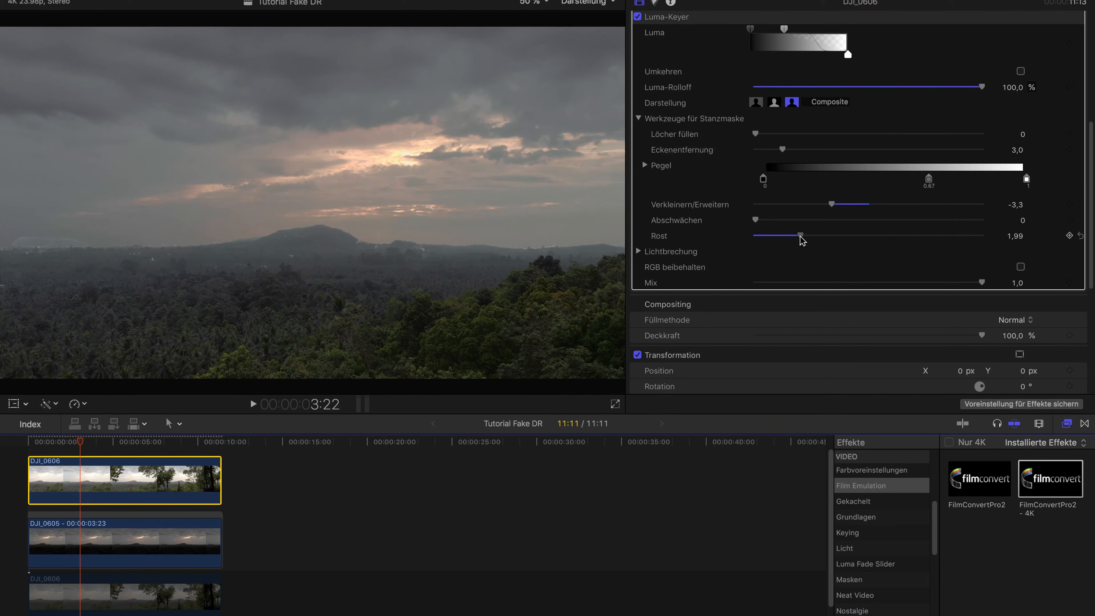
left_click_drag(800, 236, 845, 242)
left_click(197, 444)
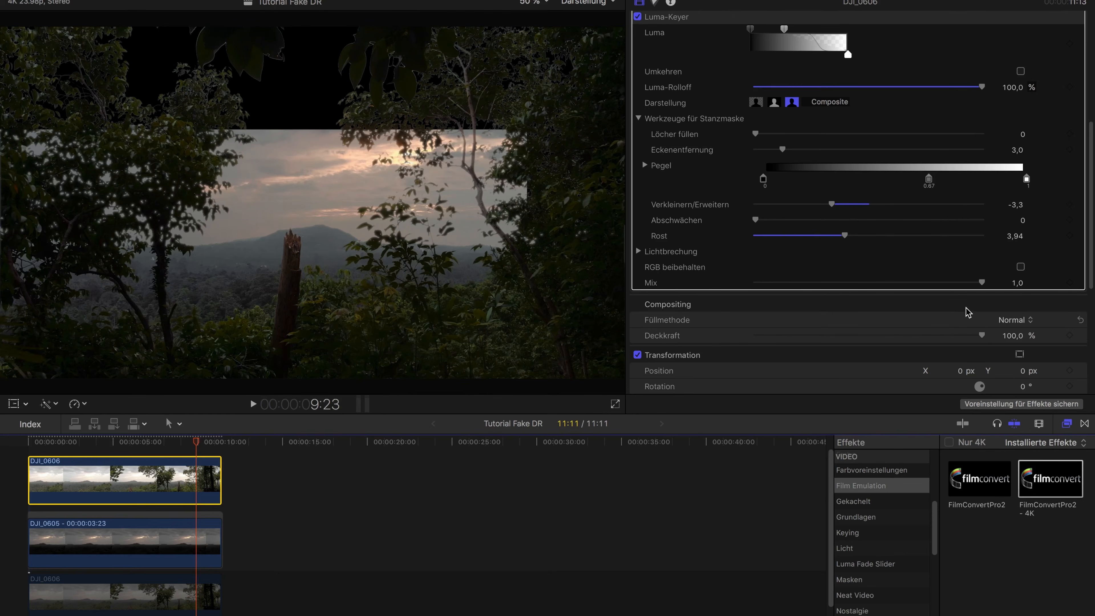
left_click_drag(844, 235, 814, 239)
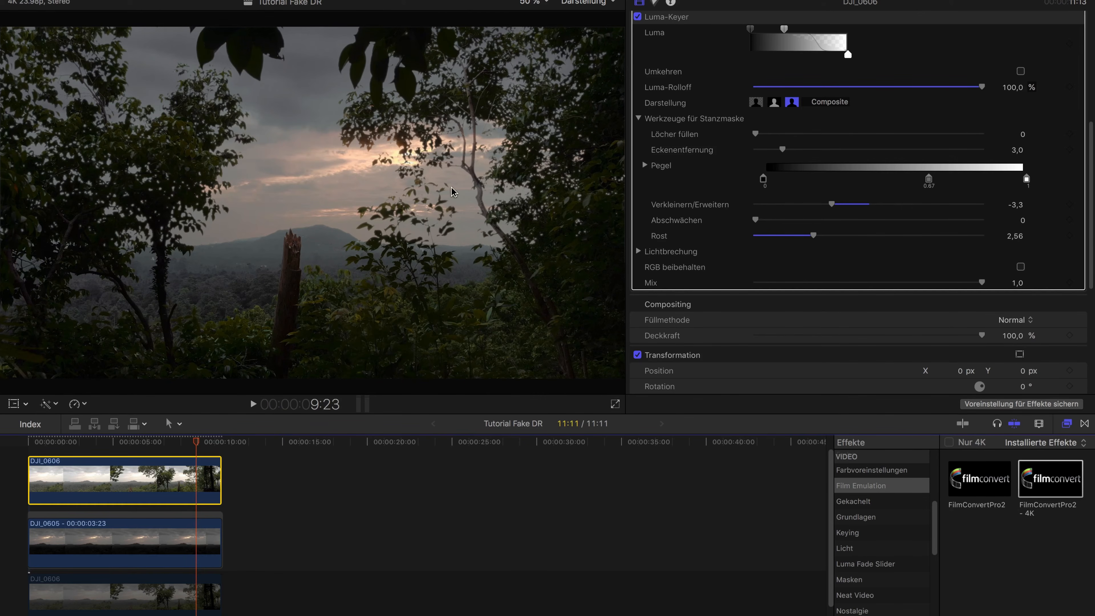
left_click(796, 236)
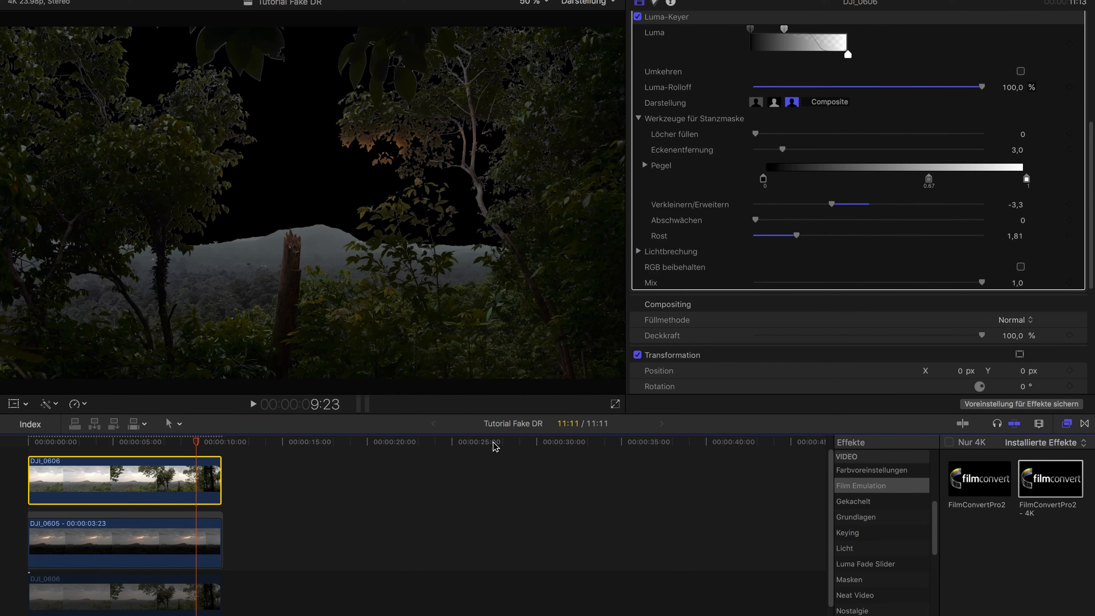
left_click(184, 441)
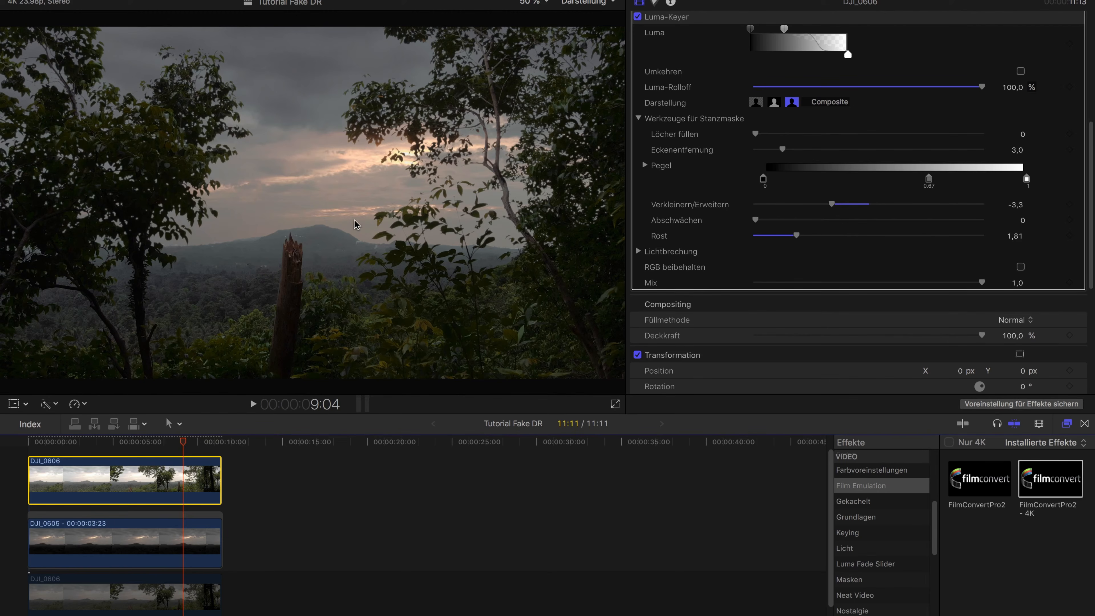
mouse_move(184, 438)
left_mouse_down()
mouse_move(77, 433)
mouse_move(203, 440)
left_mouse_up()
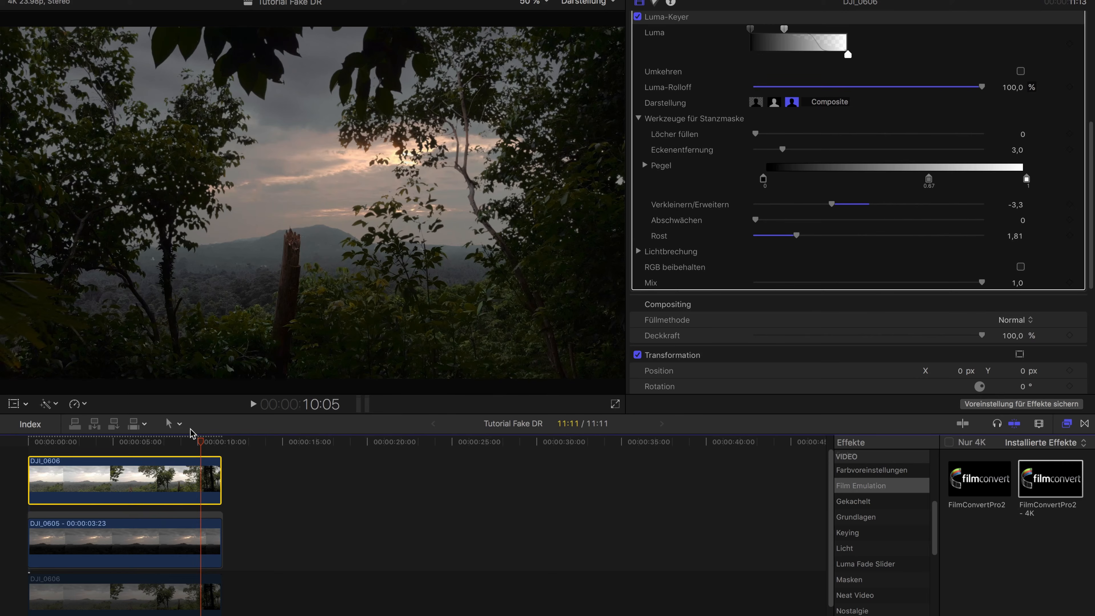
key("XF86MonBrightnessUp")
Raise the three lowest inner points of the Farbkurven 1 Luma curve slightly on the top DJI_0606 clip to lift its shadows
scroll(652, 233, "up", 3)
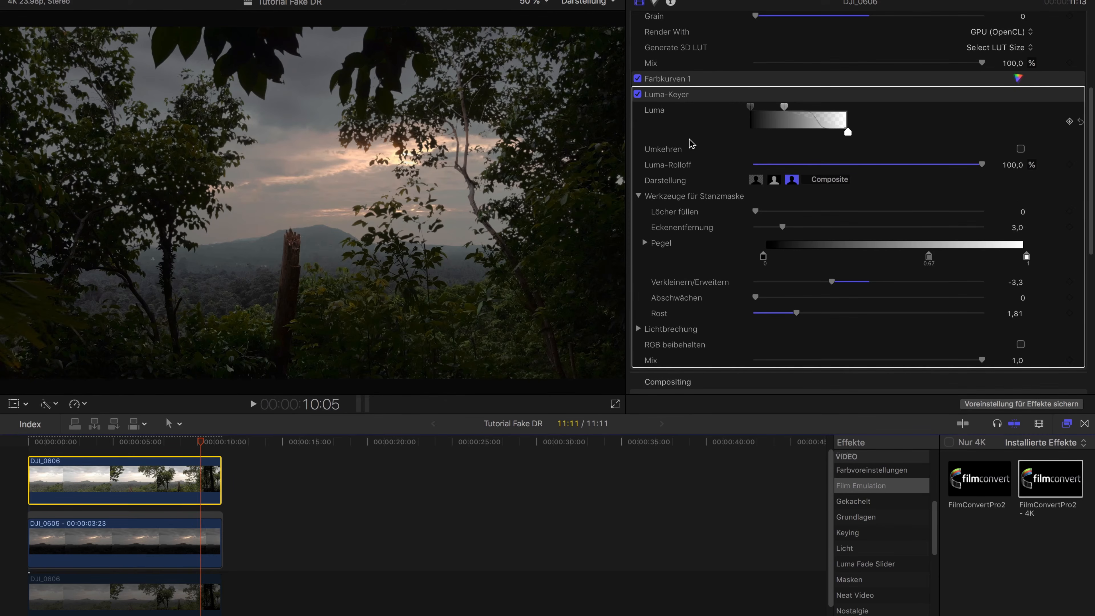
scroll(653, 234, "up", 6)
left_click(961, 233)
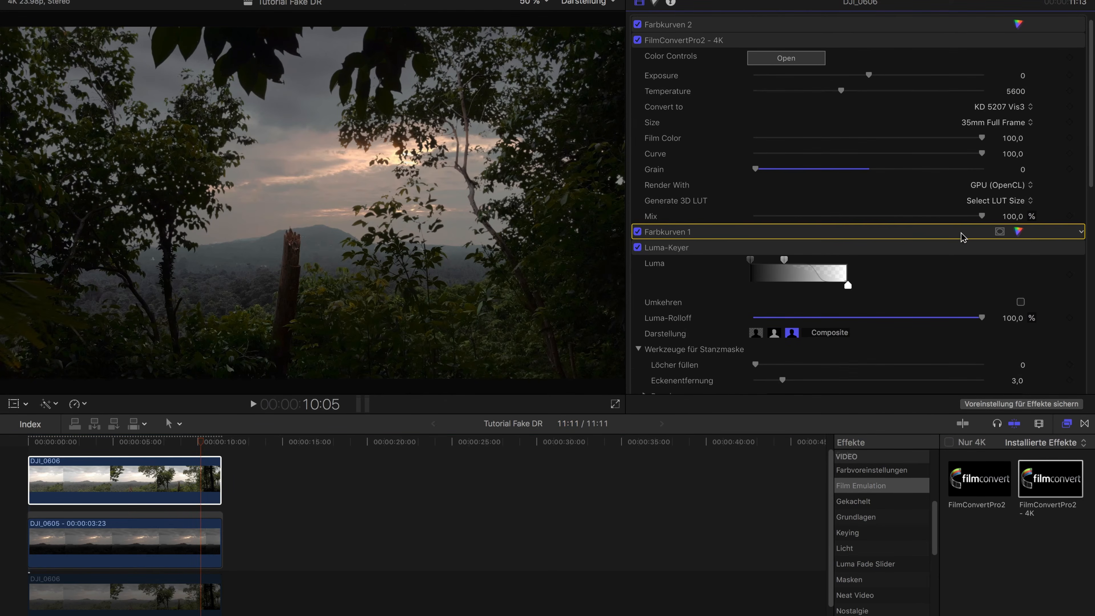
left_click(1018, 232)
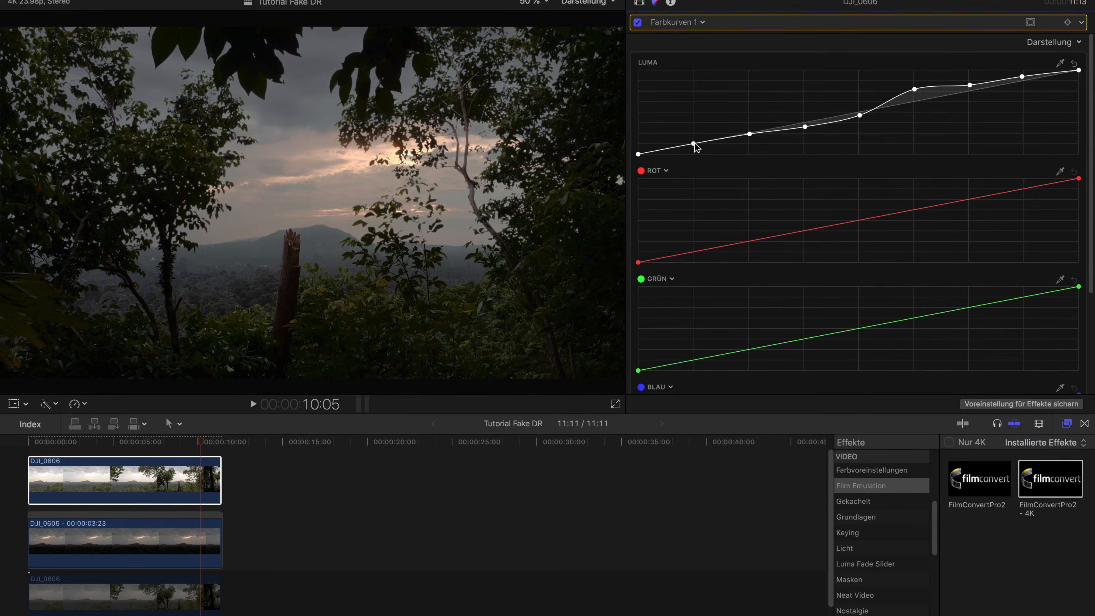
left_click_drag(695, 147, 749, 131)
left_click(750, 134)
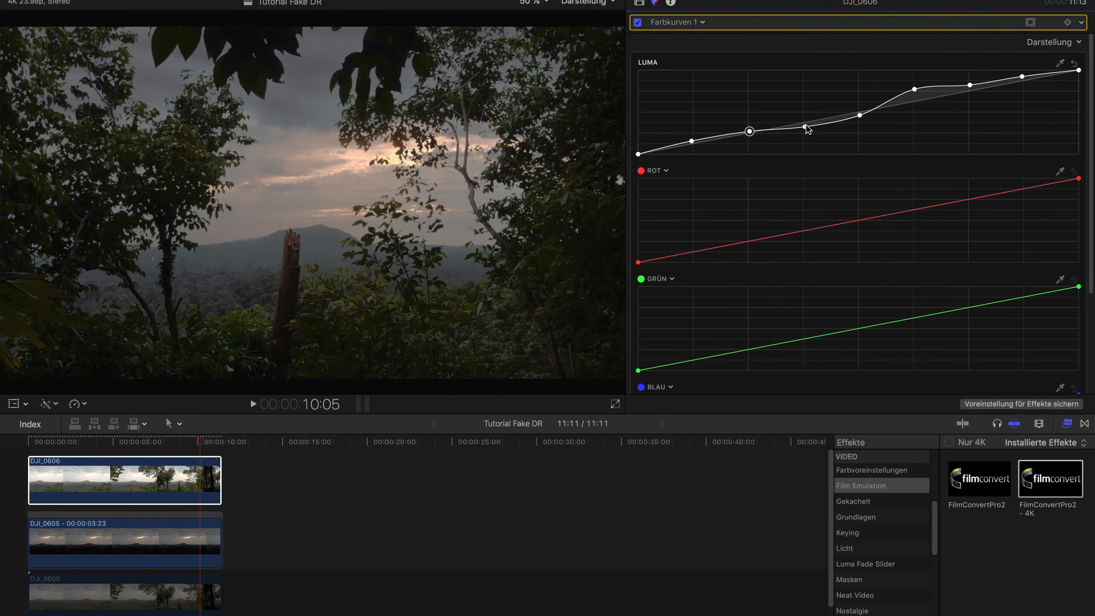
left_click(804, 125)
left_click_drag(805, 125, 804, 126)
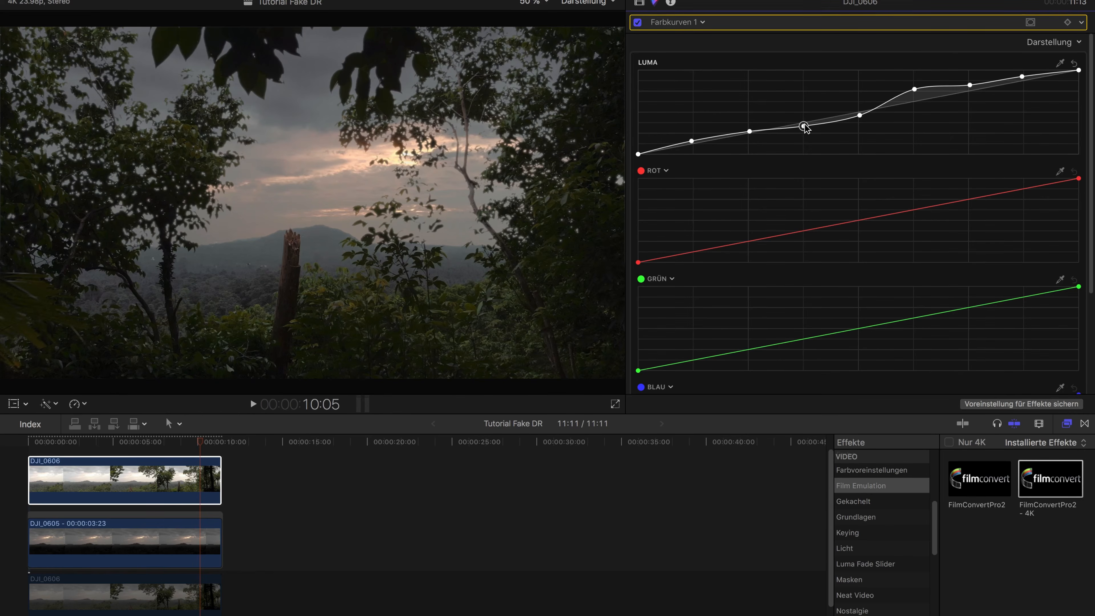
Keep the Luma curve's black point at zero, nudge its lowest inner point up further, and check the frames at 11:11 and 10:21
left_click(639, 154)
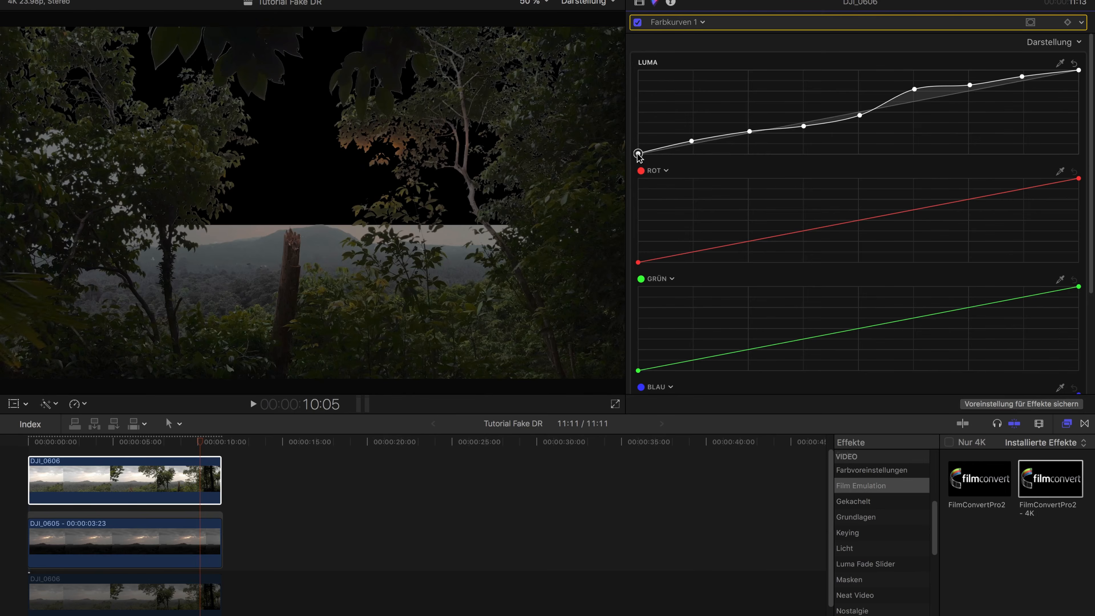
left_click_drag(638, 154, 638, 155)
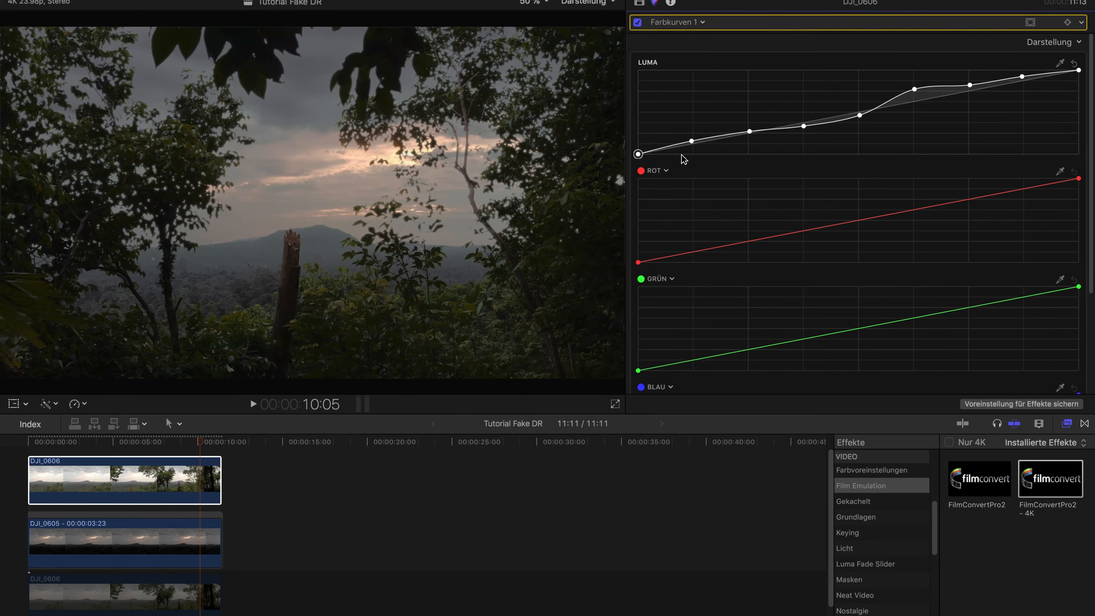
left_click(750, 132)
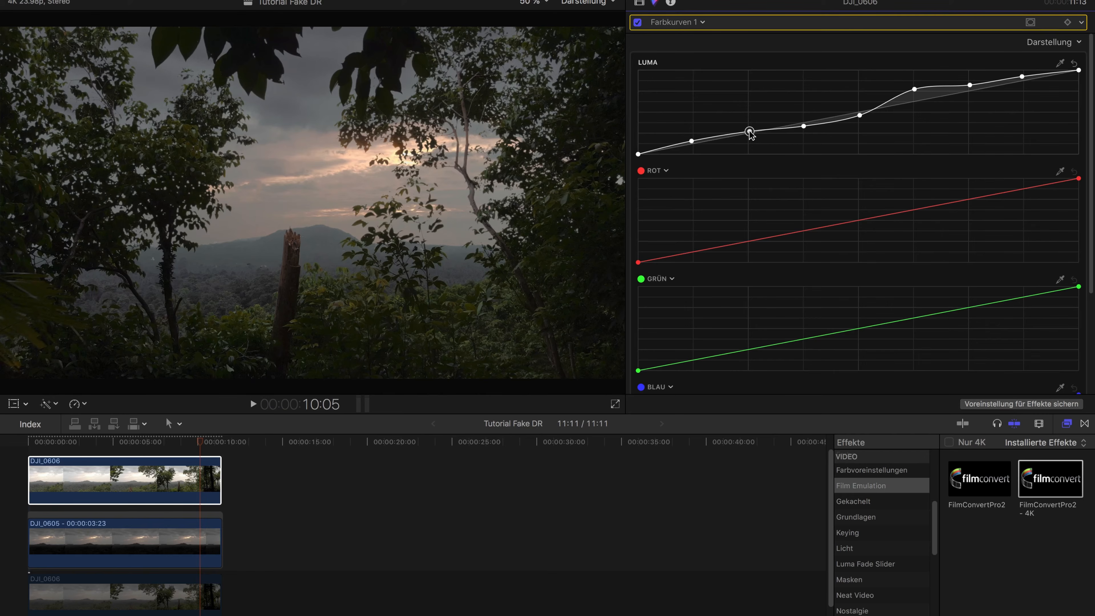
left_click_drag(751, 135, 750, 134)
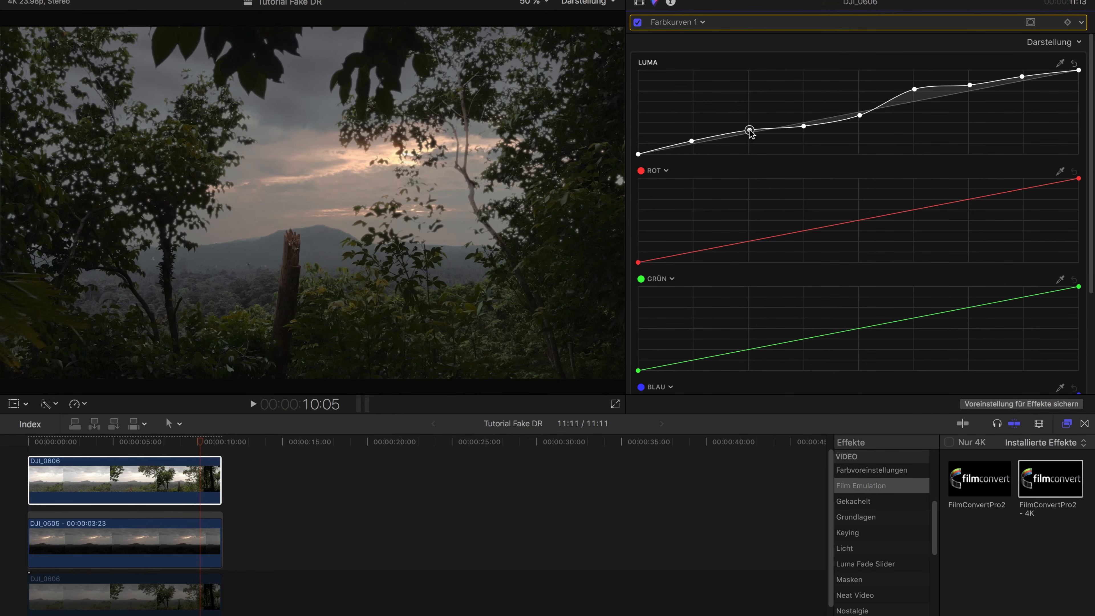
left_click(691, 141)
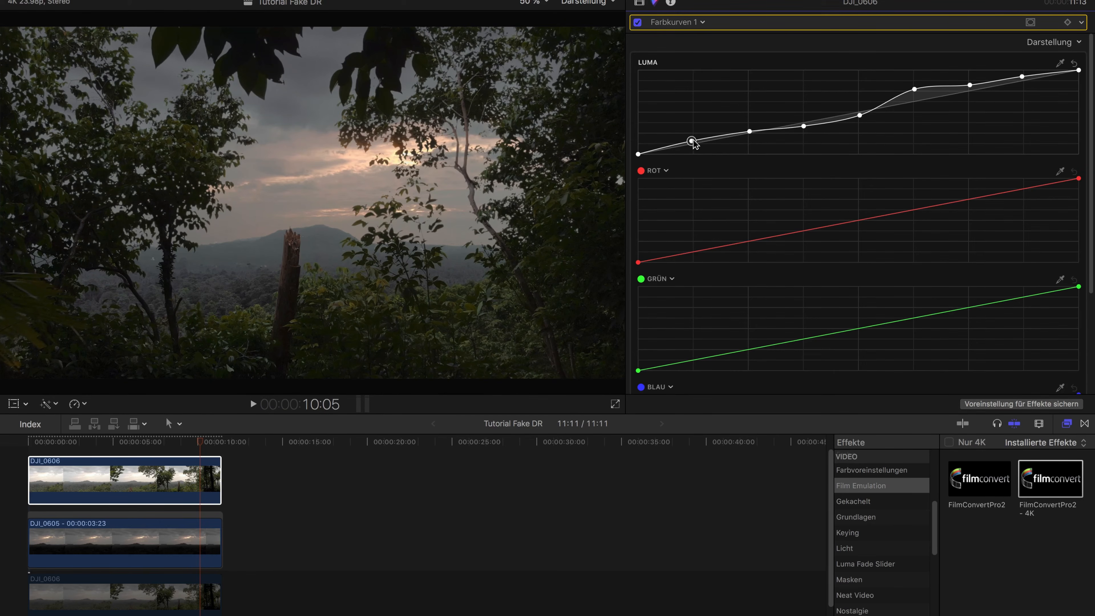
left_click_drag(692, 141, 692, 140)
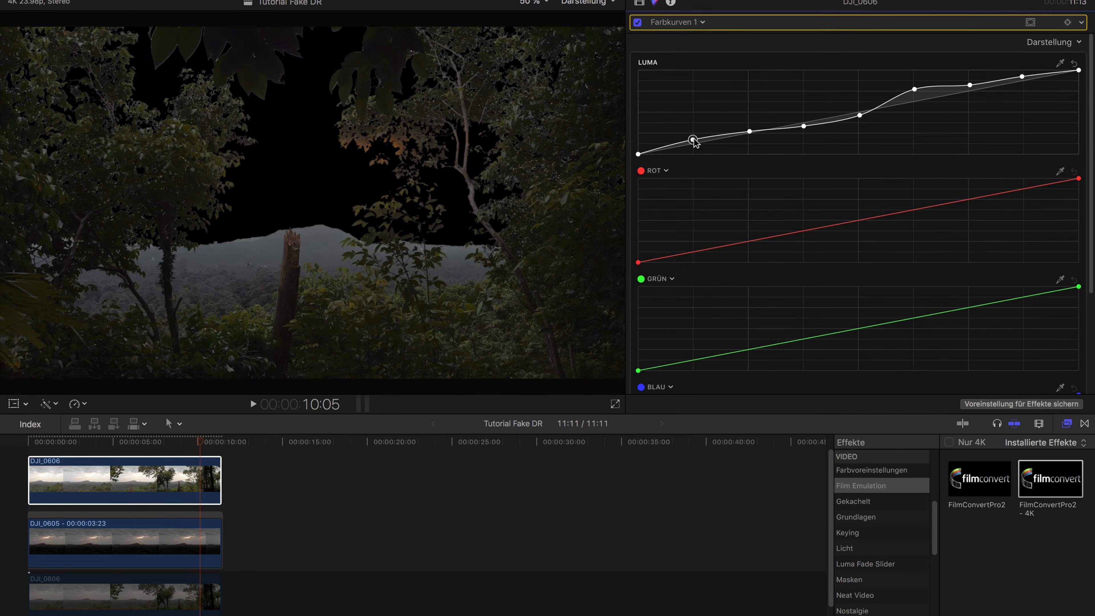
mouse_move(200, 442)
left_mouse_down()
mouse_move(148, 443)
mouse_move(215, 442)
left_mouse_up()
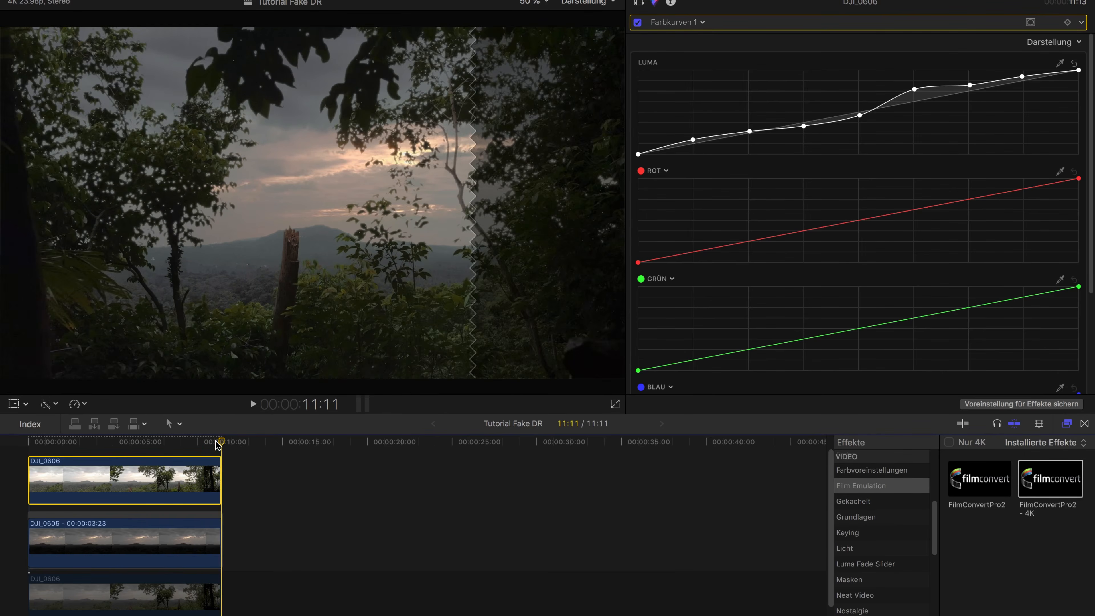
left_click(212, 443)
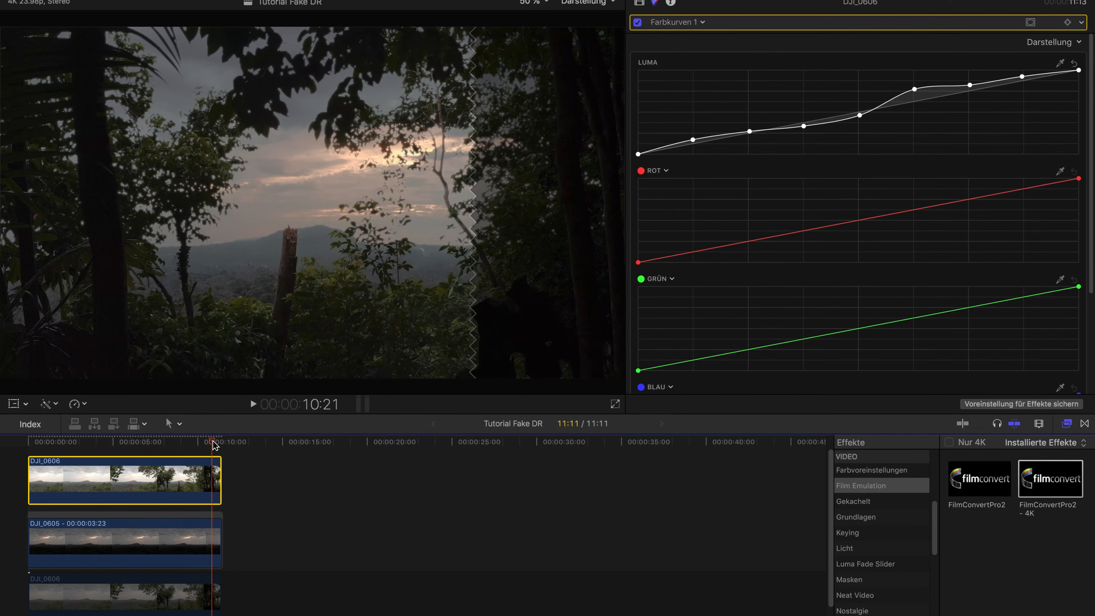
Raise the shadows slightly in the FilmConvert color corrector of the top DJI_0606 clip and close its controls
left_click(641, 1)
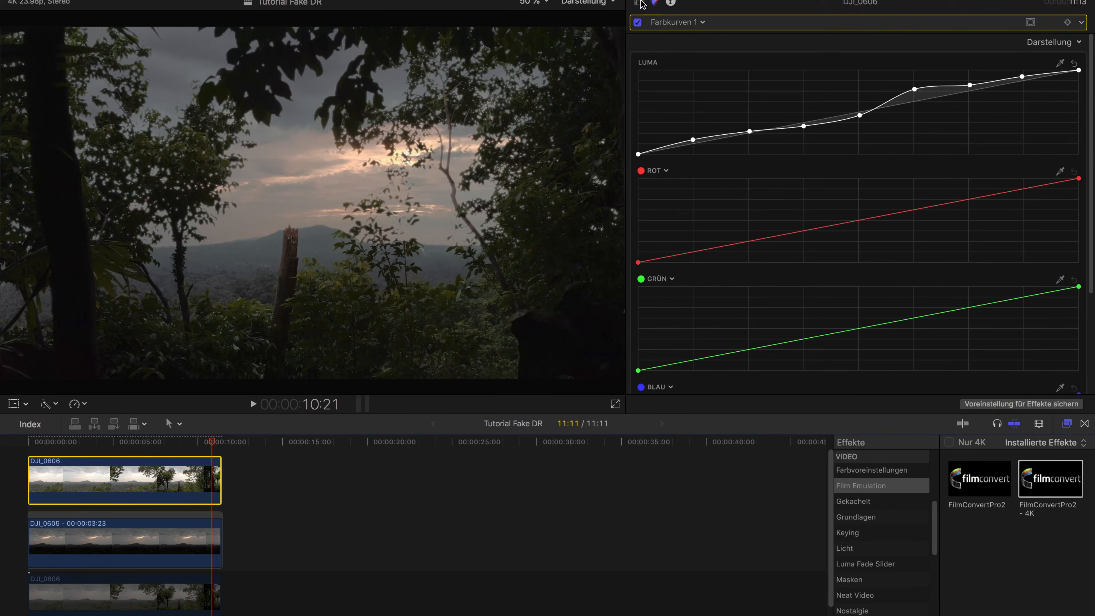
left_click(791, 60)
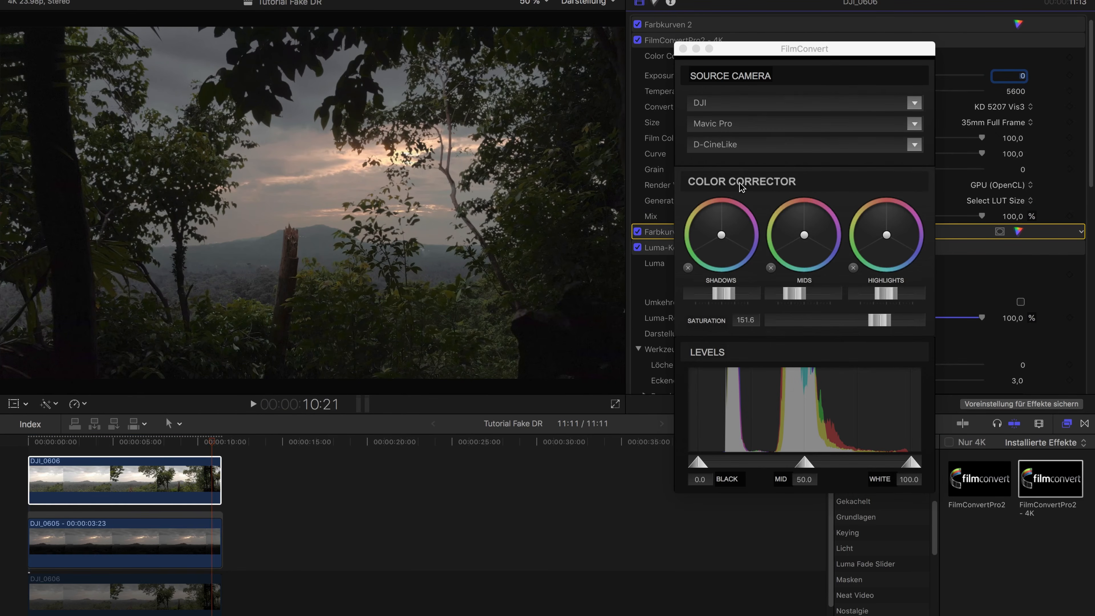
left_click_drag(728, 293, 736, 300)
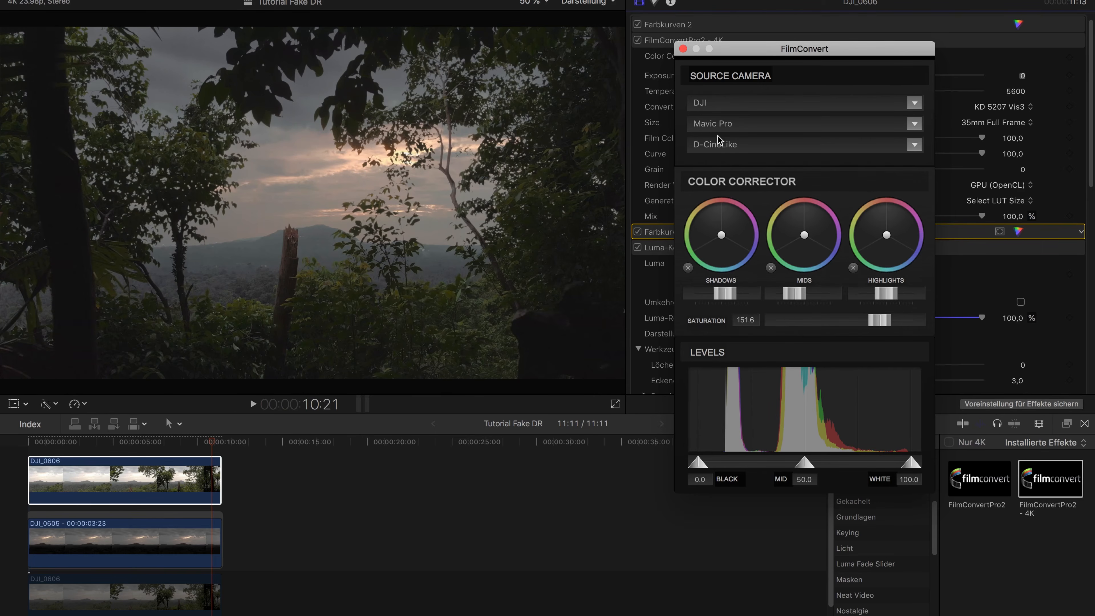
left_click(683, 49)
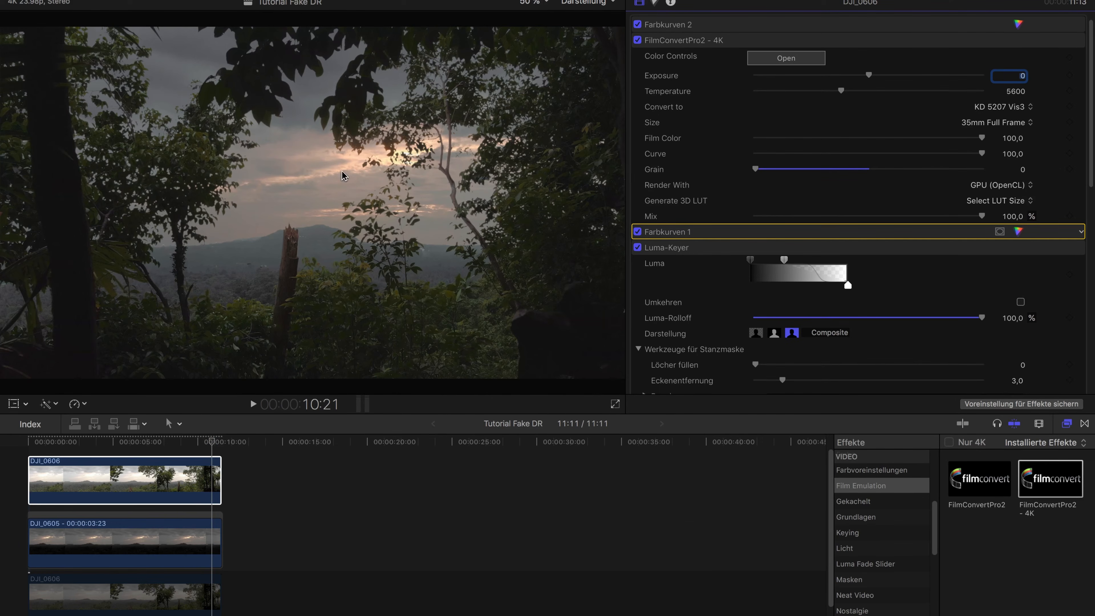
Check the composite at 5:11 and re-enable the disabled bottom DJI_0606 clip beneath the freeze frame
left_click(163, 445)
left_click_drag(163, 444, 120, 444)
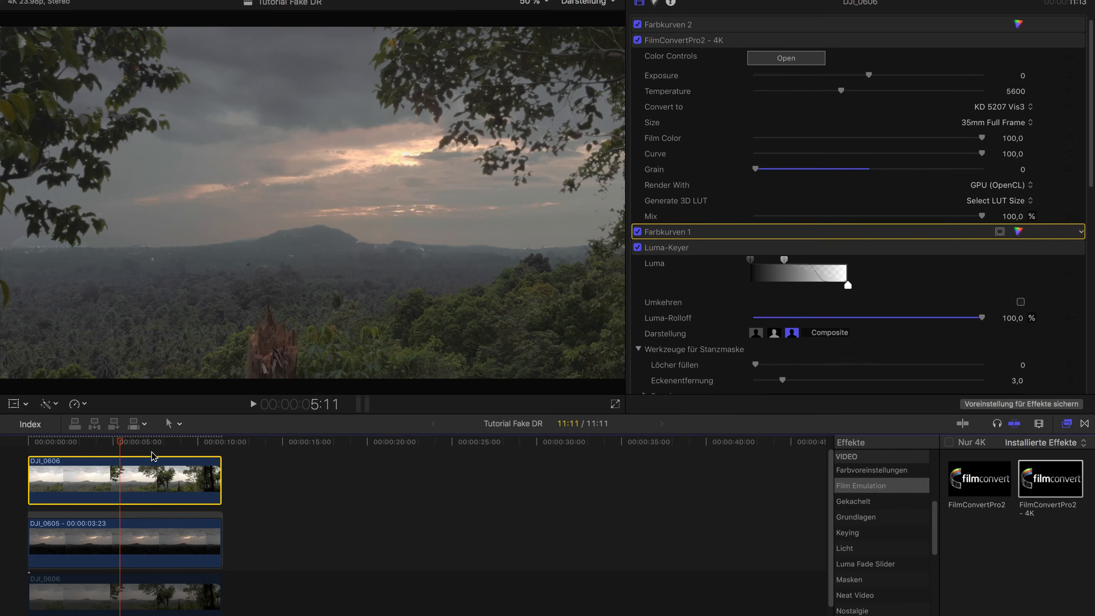
scroll(209, 509, "down", 2)
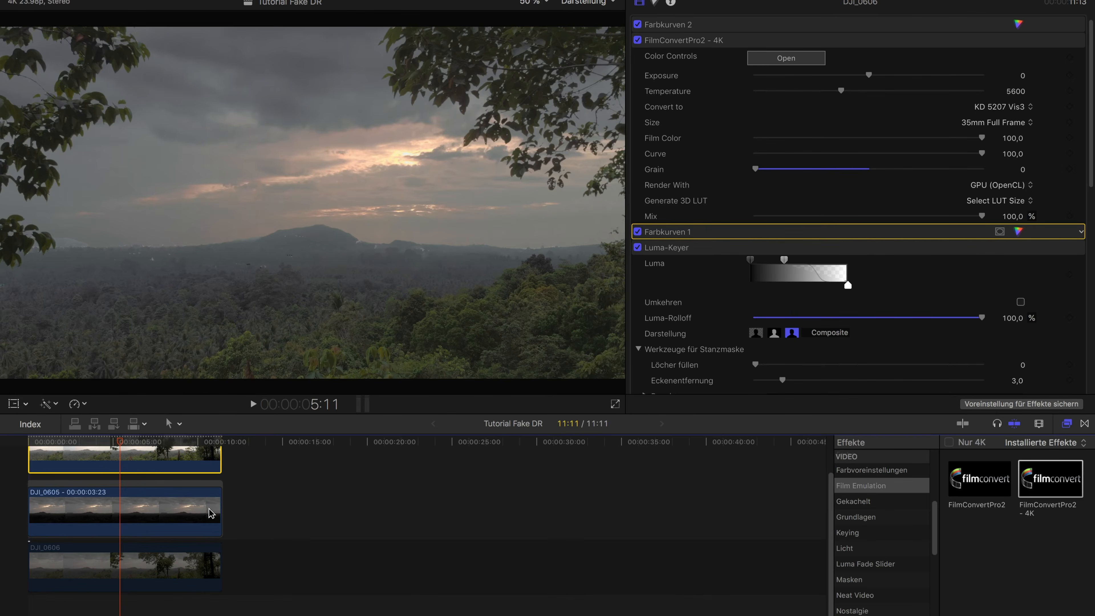
left_click(276, 560)
left_click(195, 557)
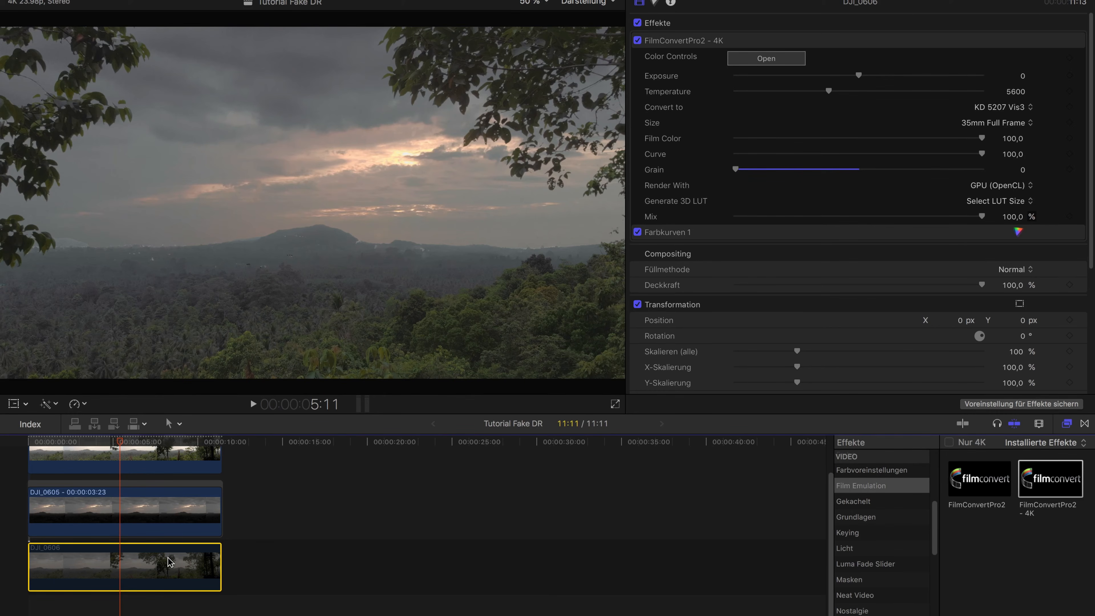
key("v")
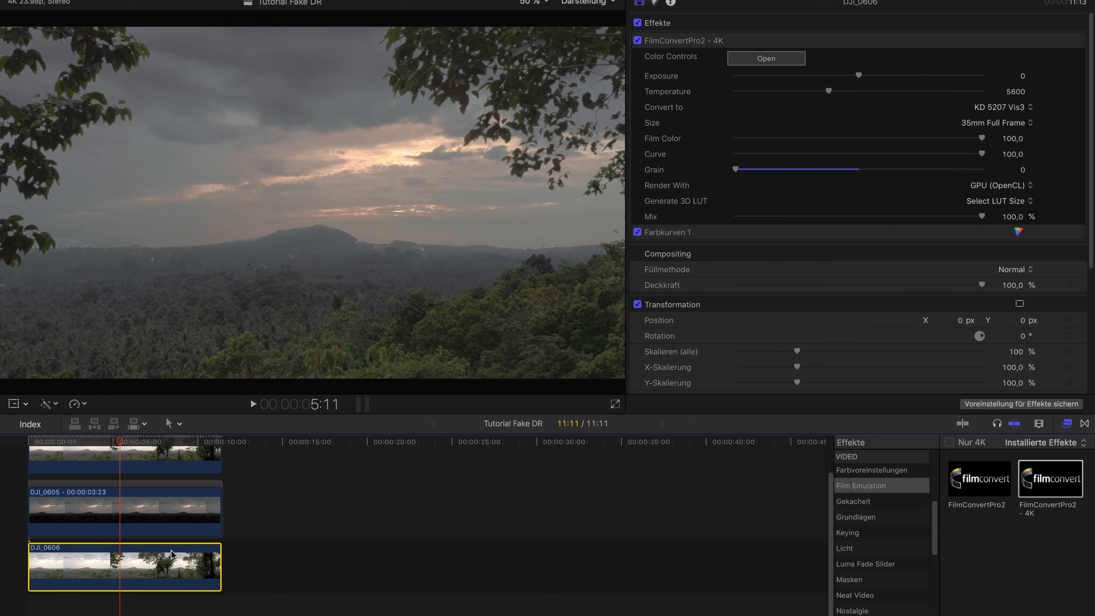
Add an Abgestufte Maske to the DJI_0605 freeze frame and move its upper handle down to the horizon
left_click(139, 513)
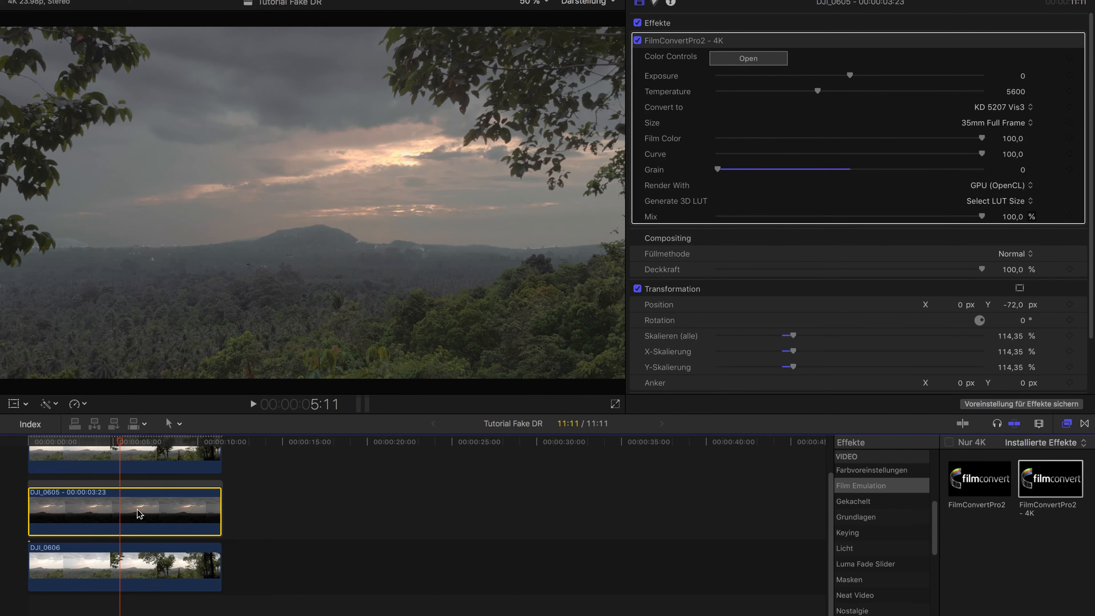
left_click(722, 42)
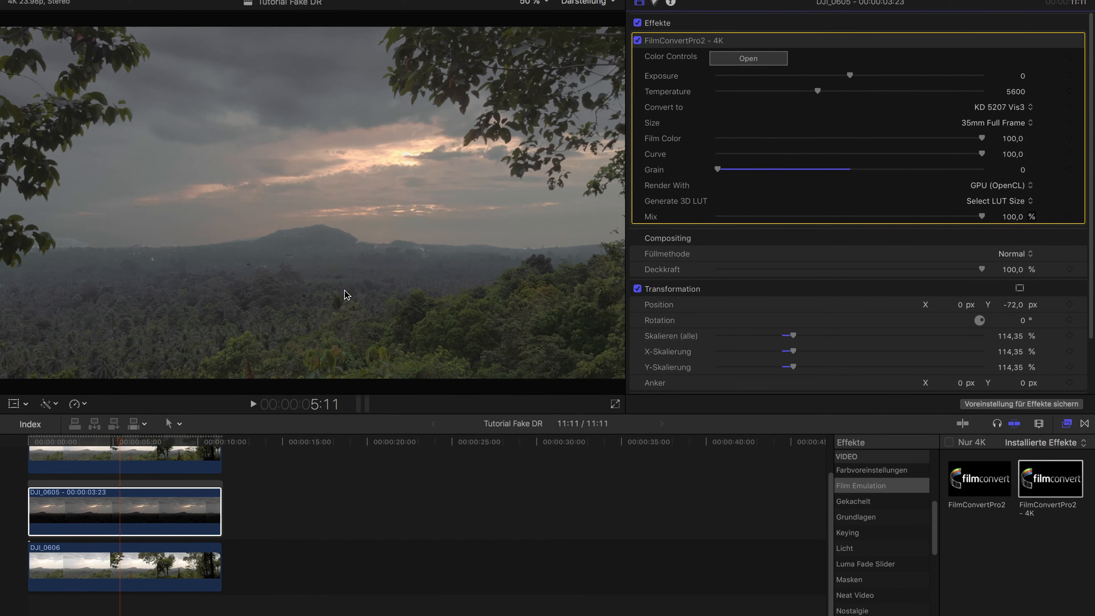
scroll(670, 136, "up", 2)
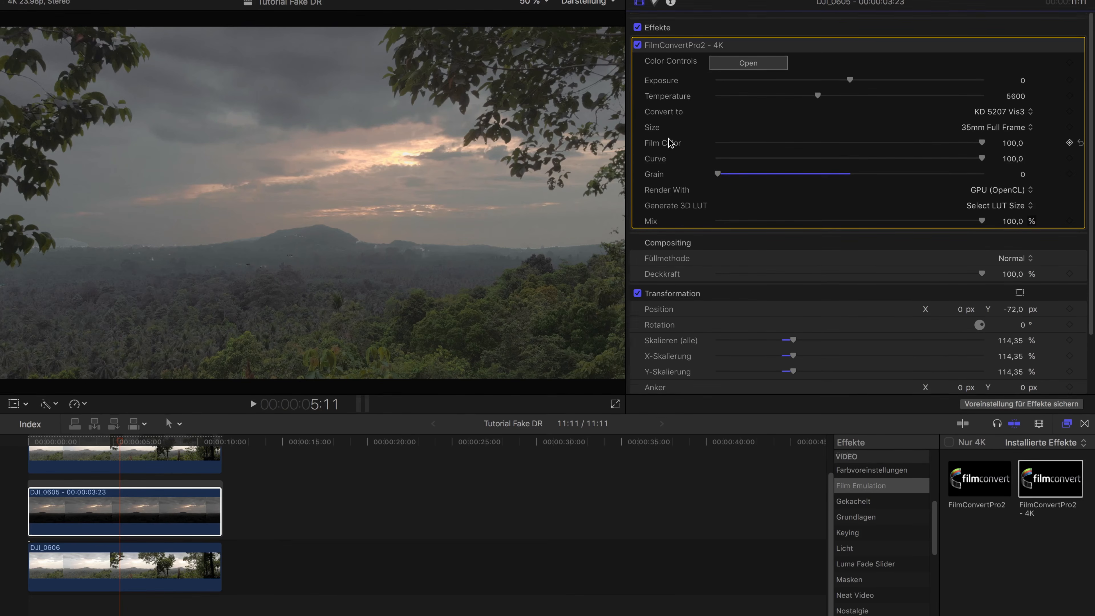
left_click(889, 579)
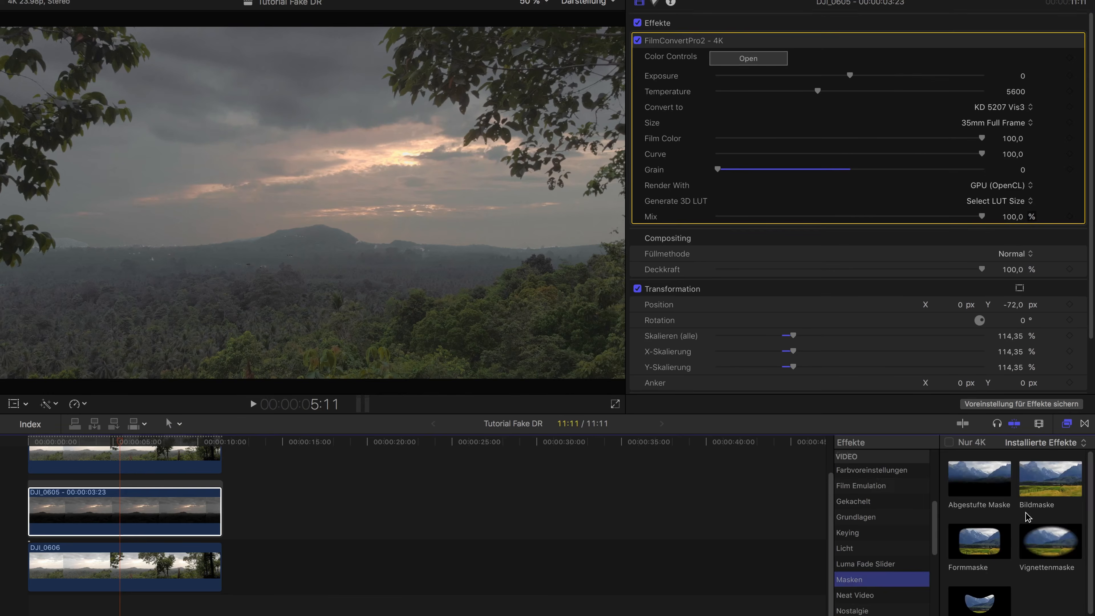
double_click(988, 493)
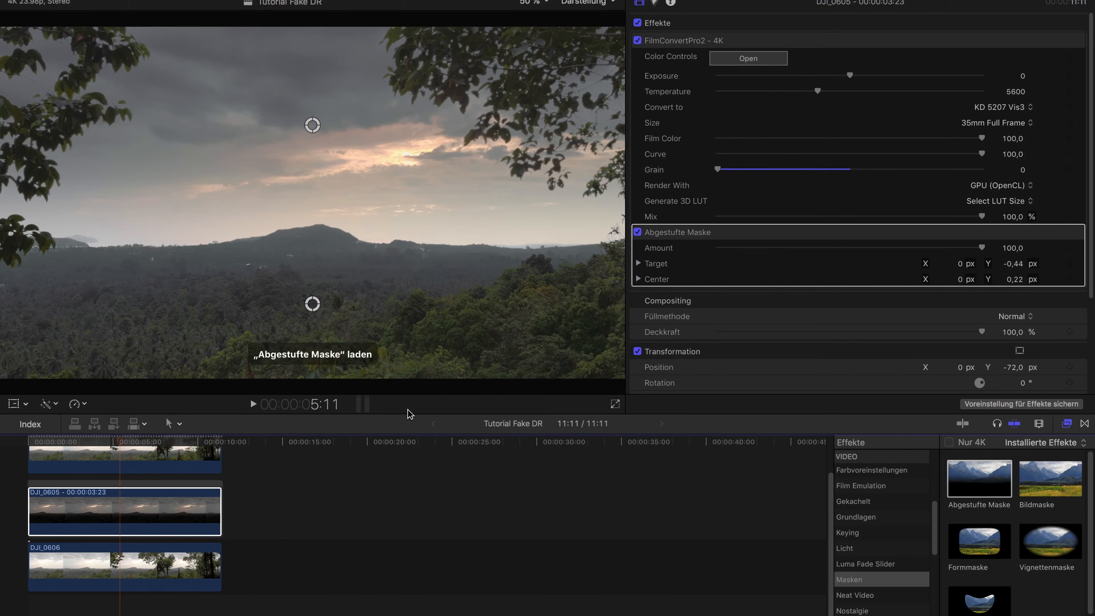
left_click_drag(728, 233, 725, 264)
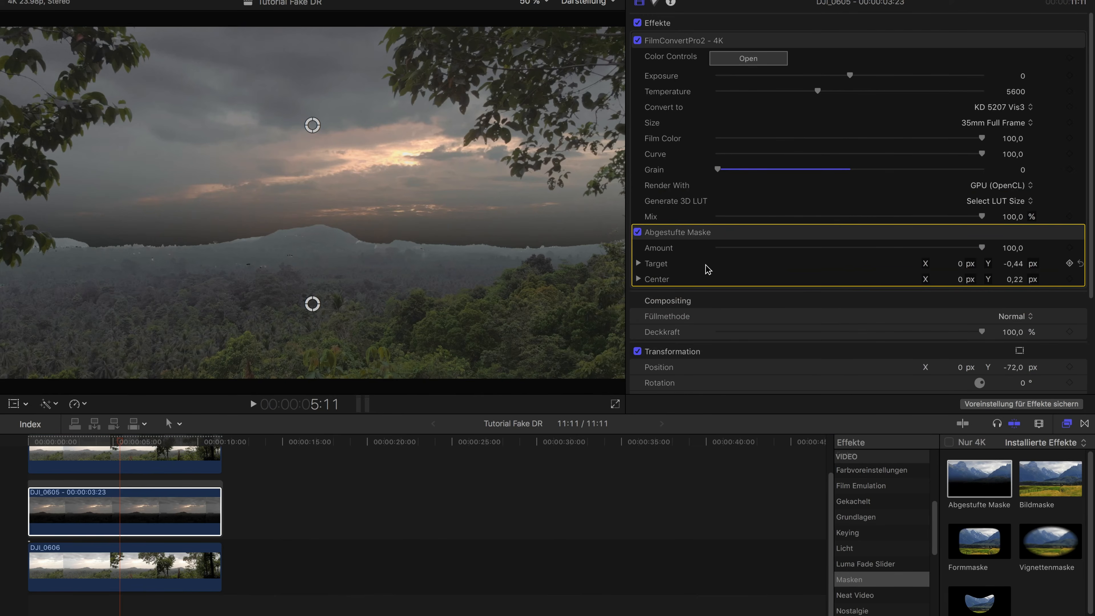
left_click(312, 126)
left_click(296, 236)
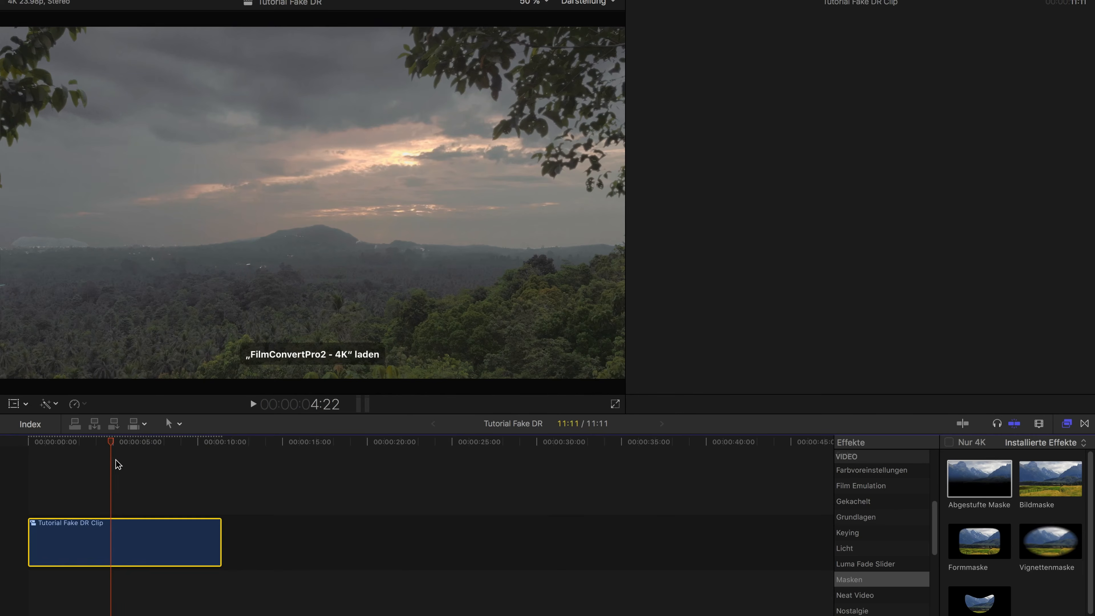
Review the Tutorial Fake DR Clip compound clip up to 9:20 and apply the Eigene LUT effect from the Farbe category to it
left_click(95, 470)
left_click(81, 444)
left_click_drag(166, 447, 196, 443)
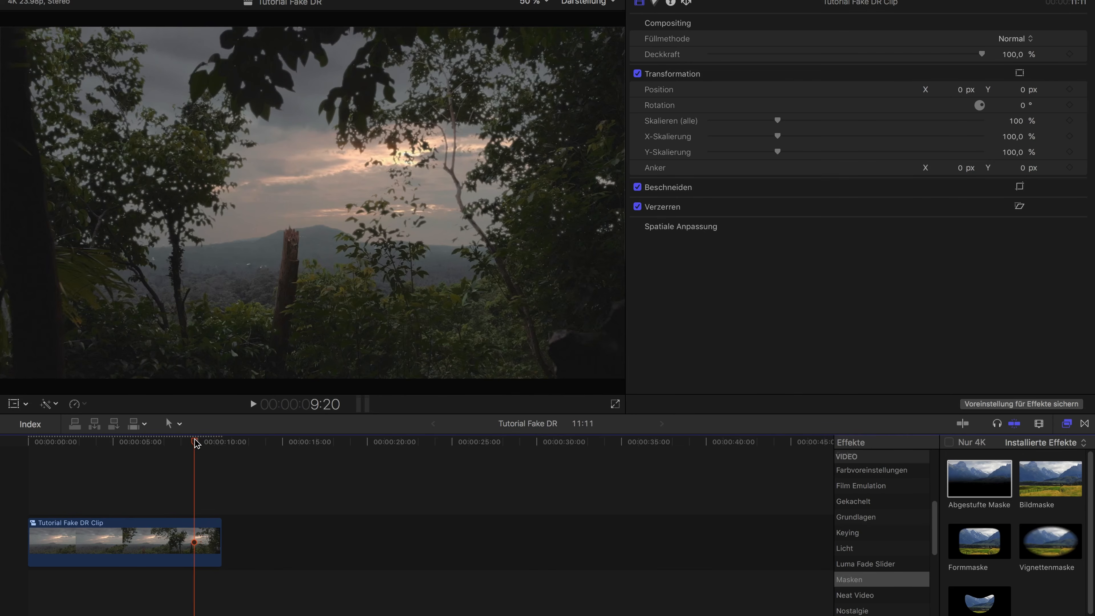
left_click(187, 545)
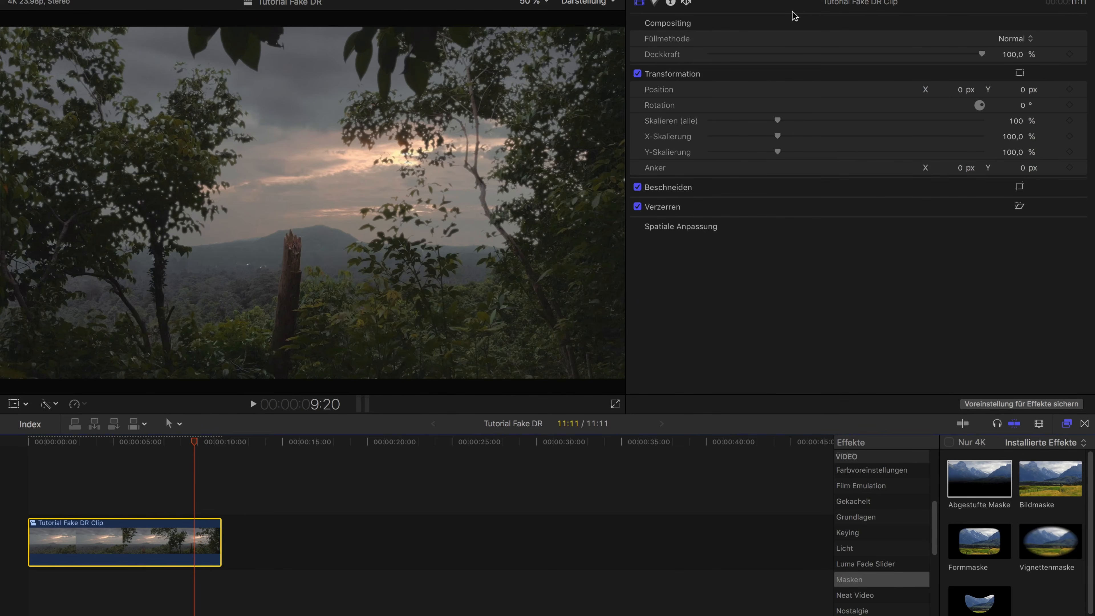
left_click(655, 3)
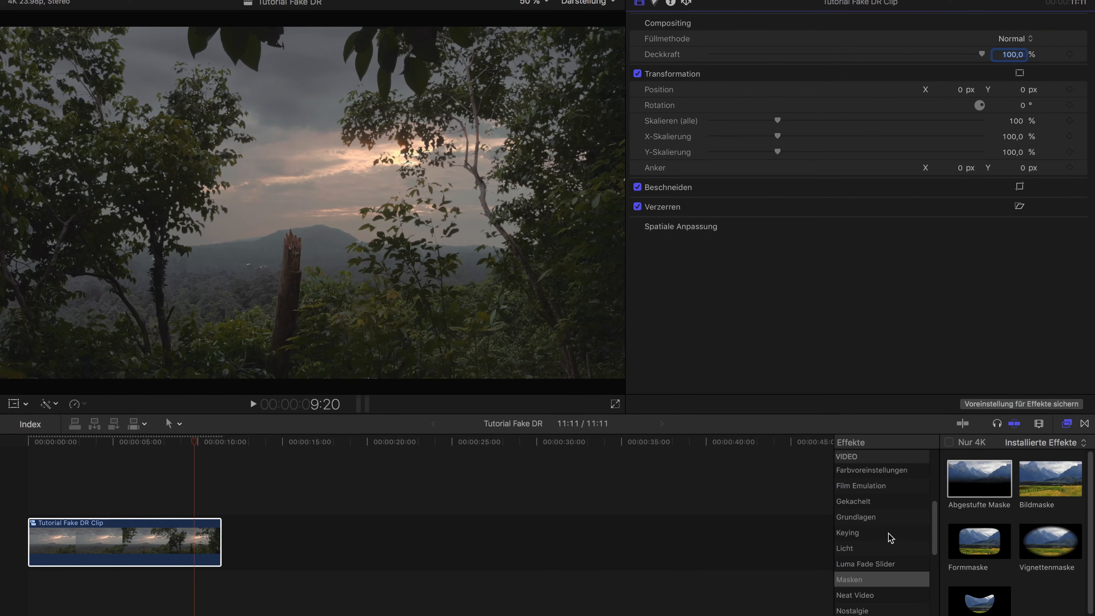
scroll(890, 538, "down", 2)
scroll(888, 535, "up", 5)
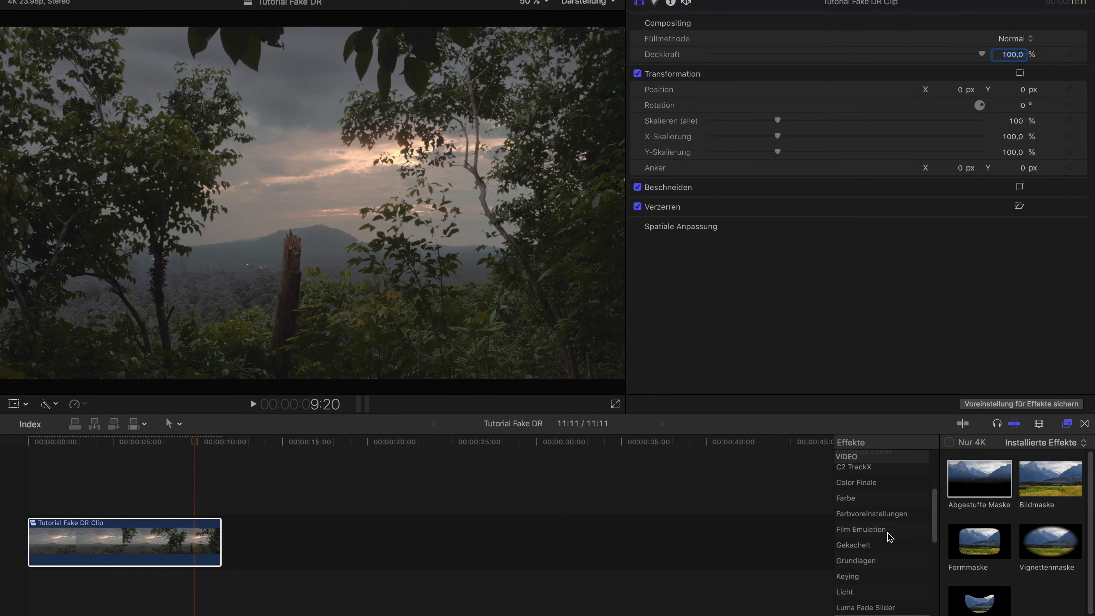
left_click(887, 545)
left_click(982, 555)
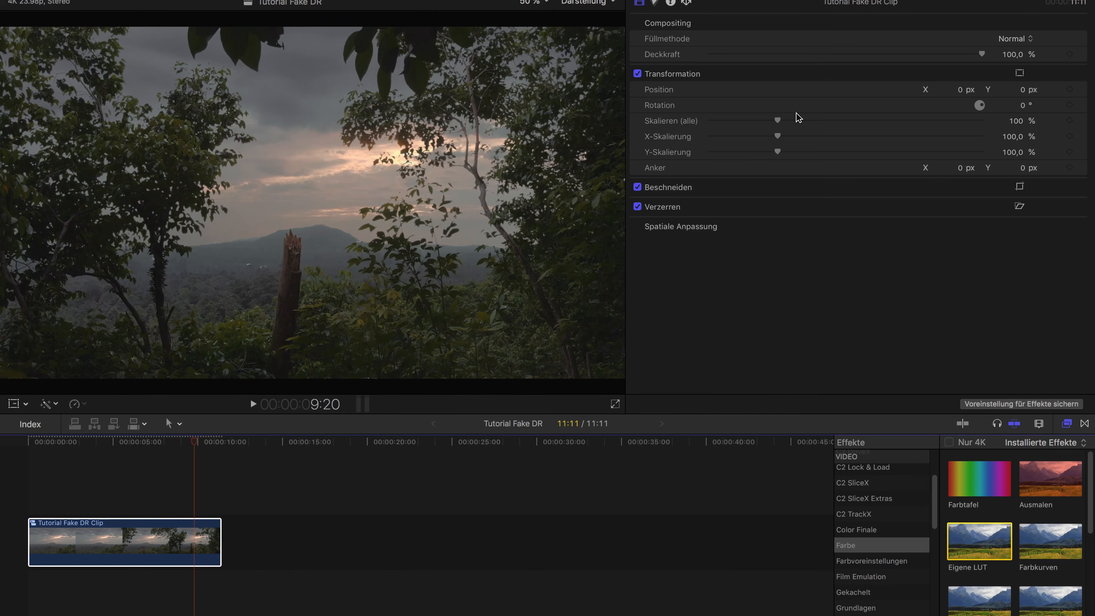
Try the Thailand 2K18 OT 3 and Thailand 2K18 OT LUTs on the compound clip, checking the look at 5:14
left_click(771, 149)
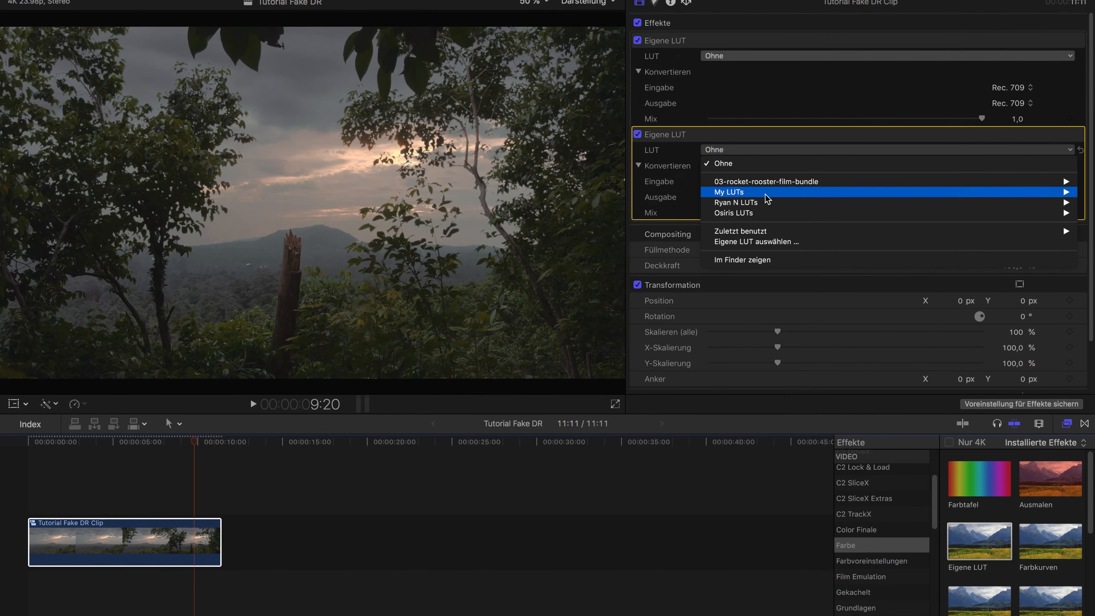
mouse_move(765, 194)
left_click(651, 298)
left_click(784, 150)
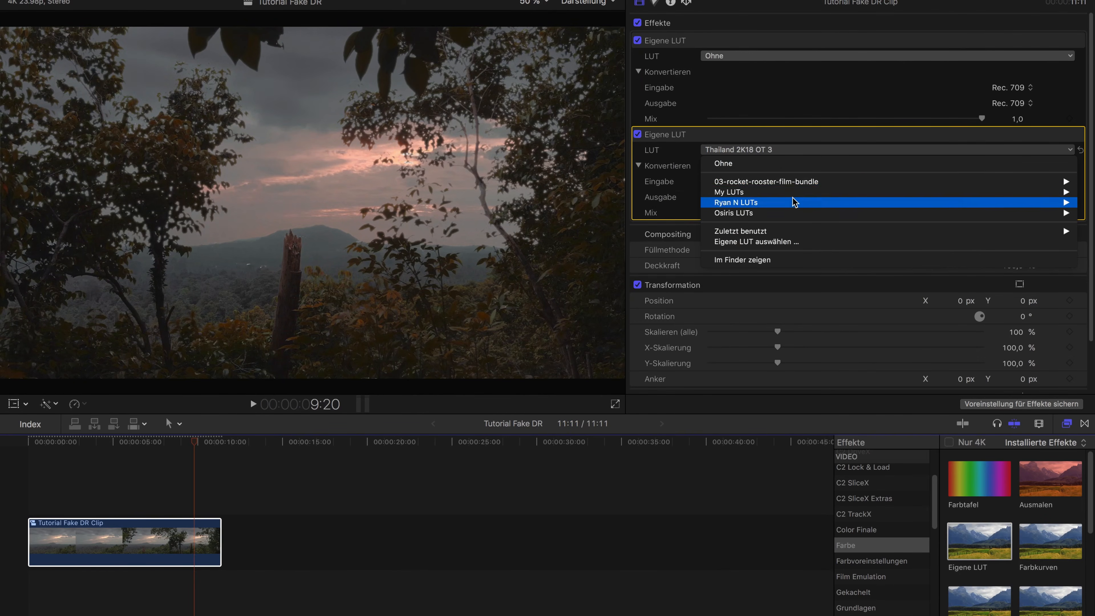
left_click(651, 287)
left_click(125, 442)
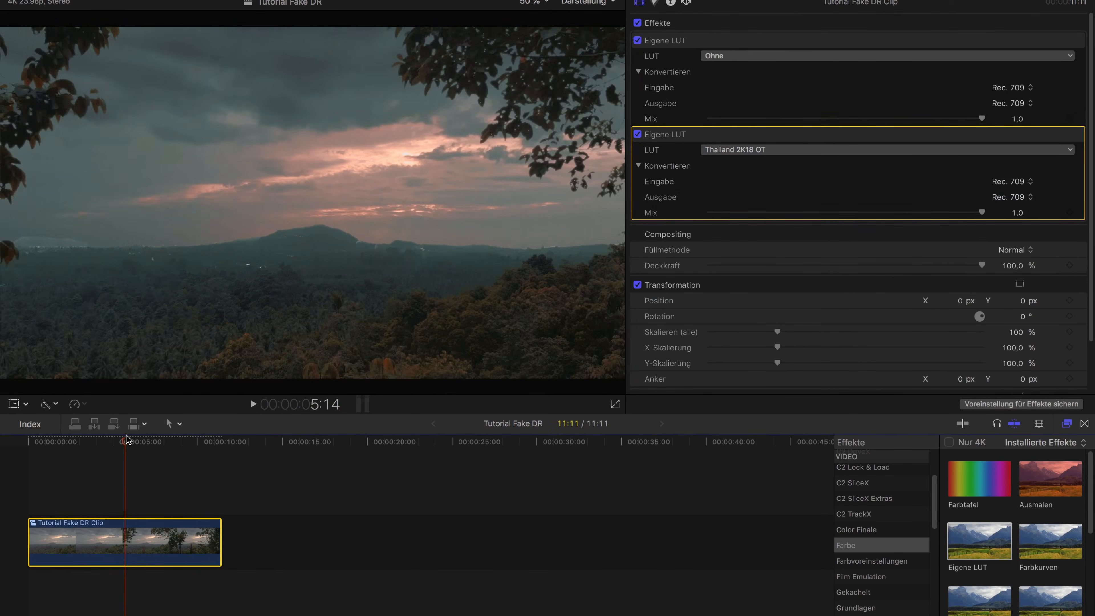
Try a lower Mix for the Thailand 2K18 OT LUT and return it to 1,0
left_click_drag(981, 212, 943, 213)
left_click(302, 478)
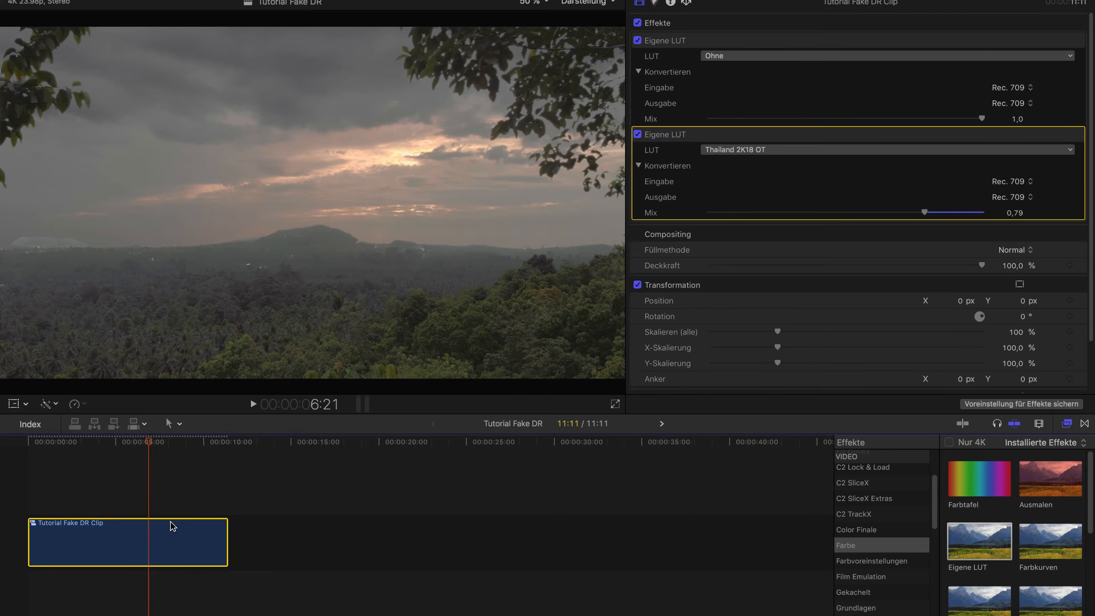
left_click_drag(897, 213, 985, 213)
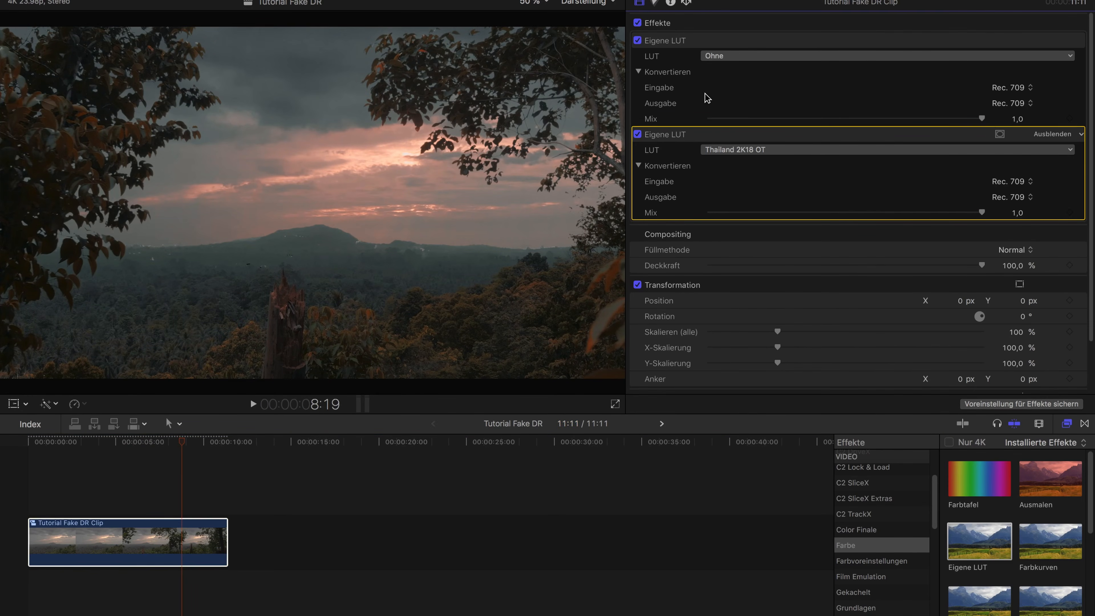
Delete both Eigene LUT effects from the compound clip
left_click(716, 44)
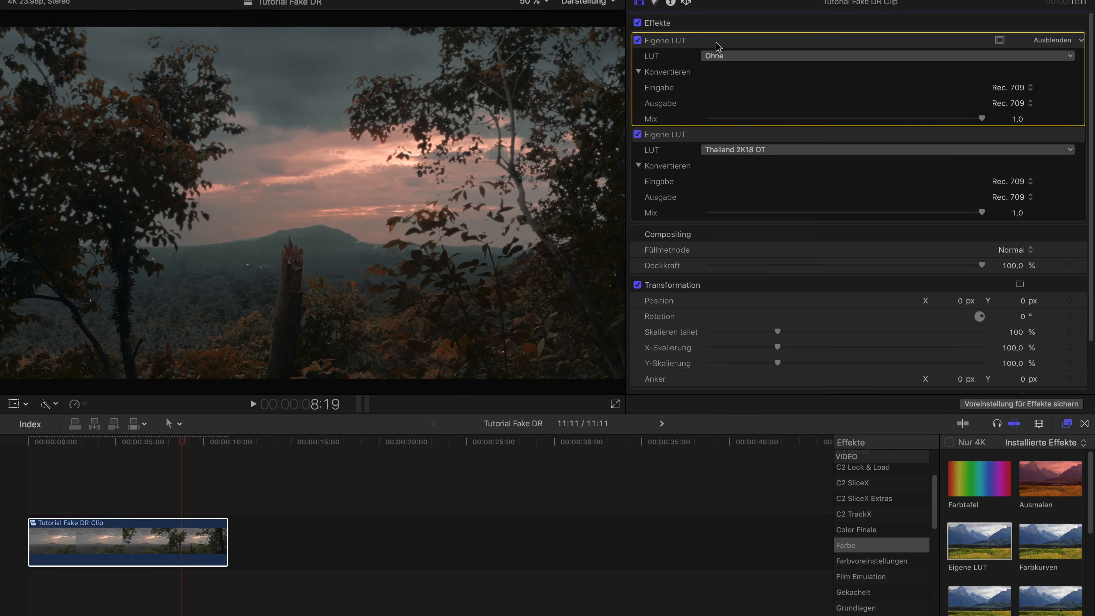
key("Delete")
key("Delete")
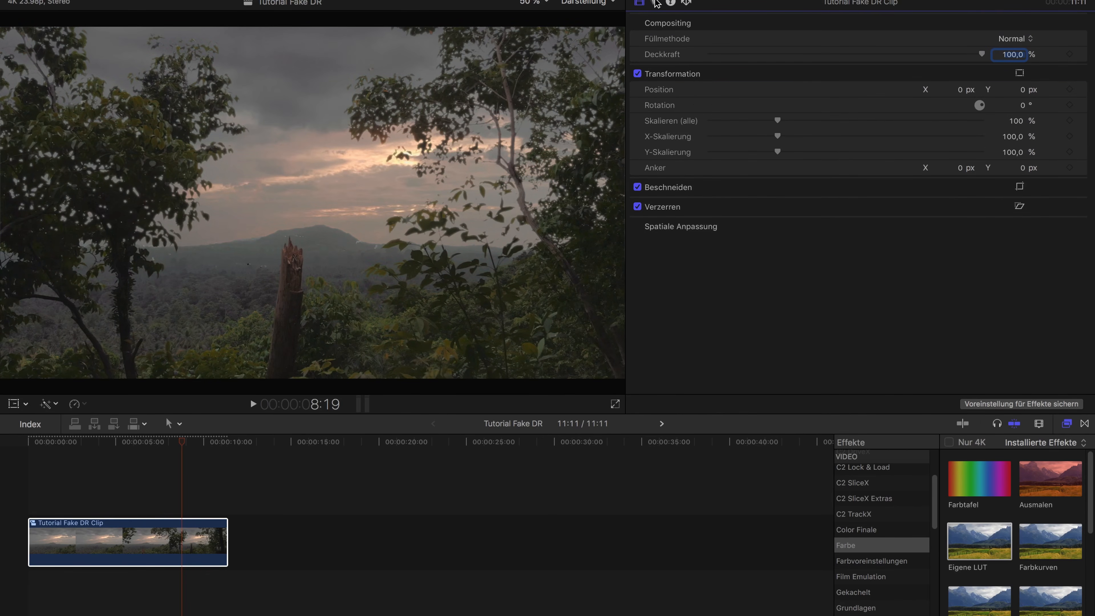
Apply the ColorFinalePro effect to the compound clip and open its controls
left_click(891, 532)
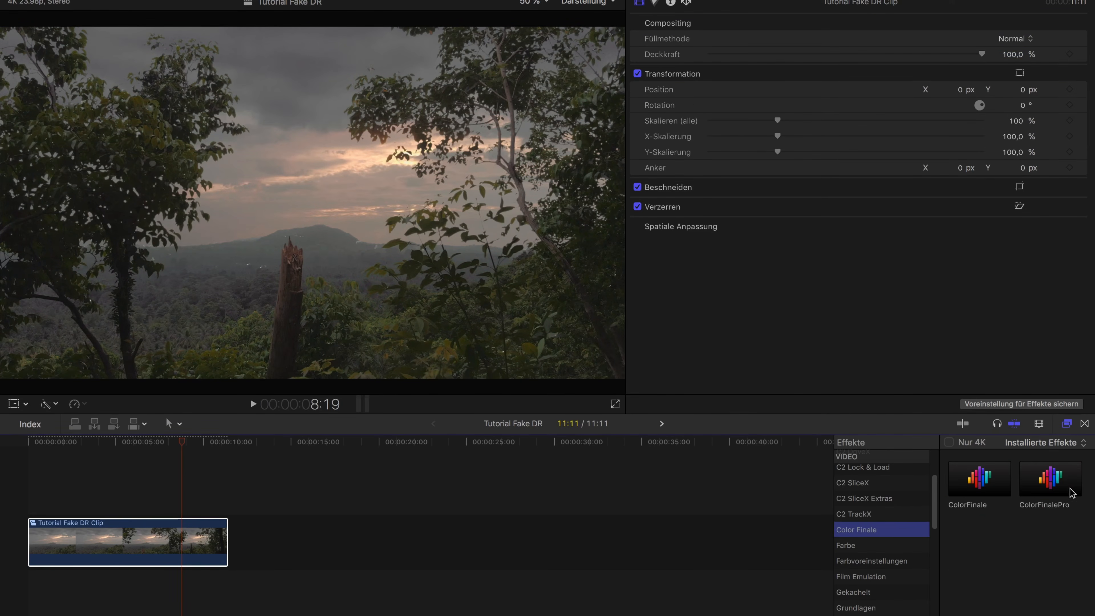
left_click(1050, 485)
double_click(1061, 480)
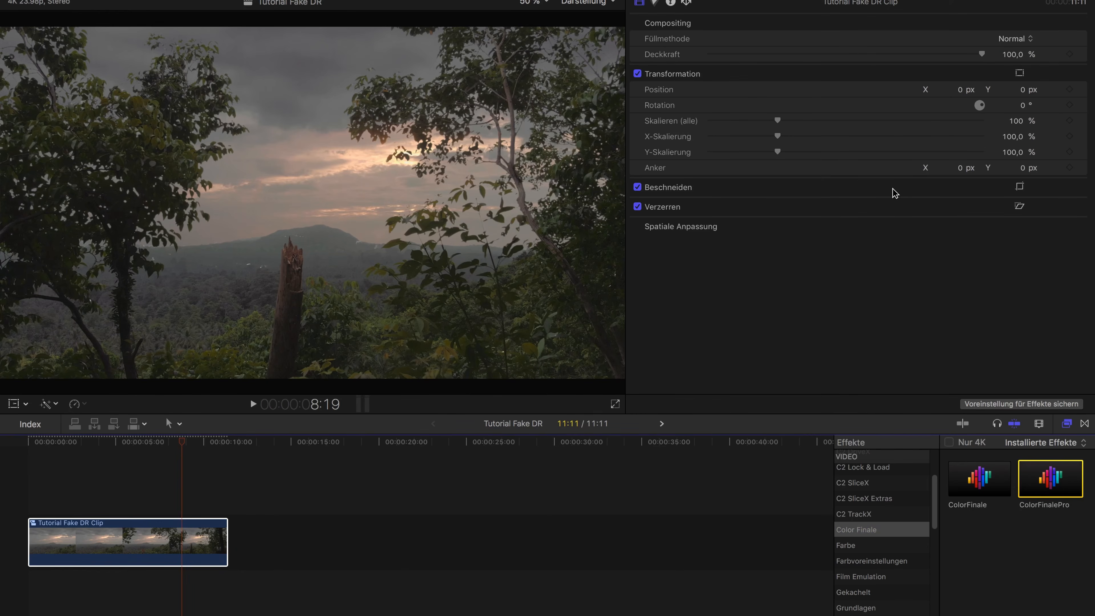
left_click(742, 69)
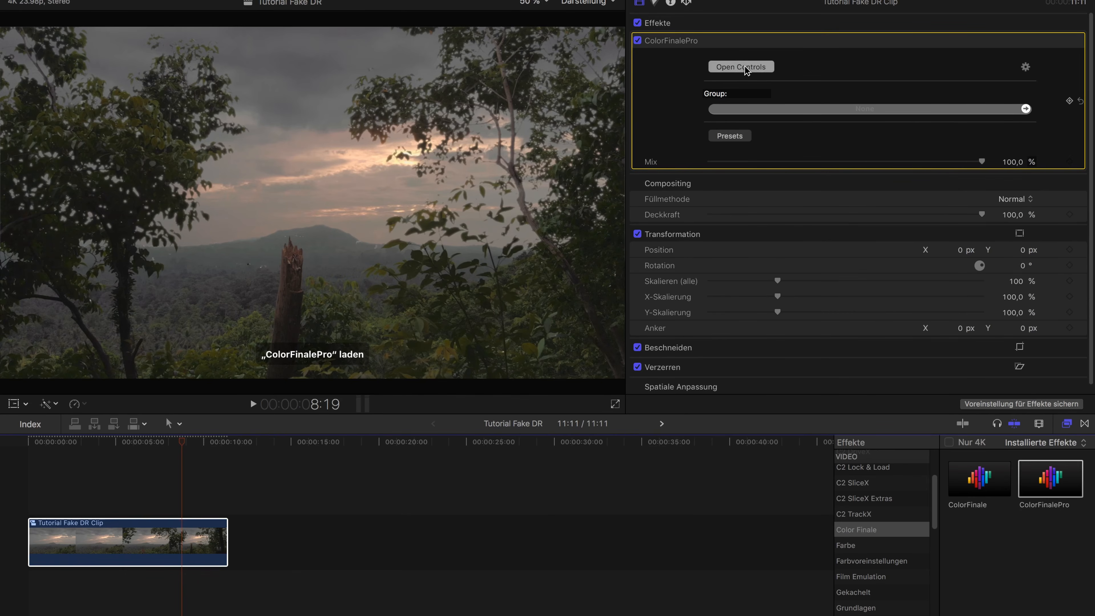
Add a 6 Vectors layer in Color Finale Pro and set the green vector's Hue to 1
left_click(170, 456)
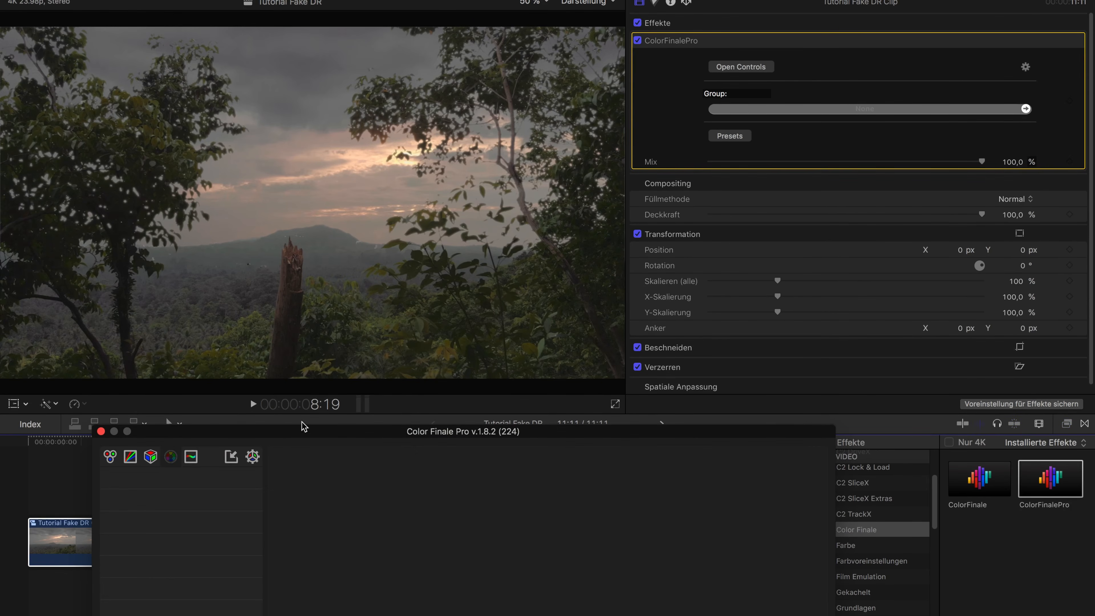
left_click_drag(303, 430, 573, 357)
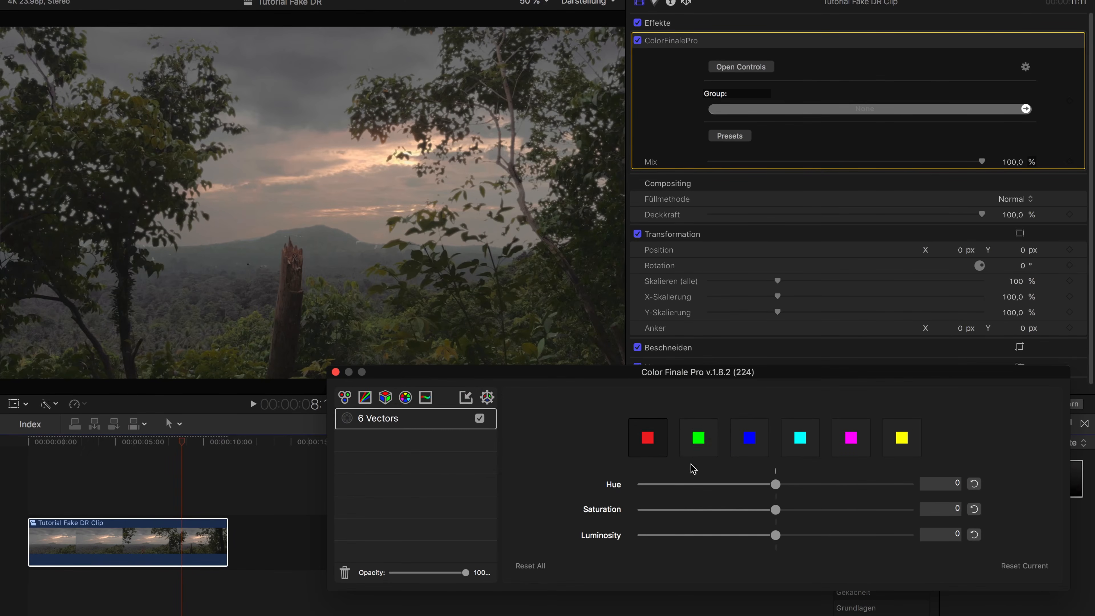
left_click(698, 447)
left_click_drag(703, 476, 919, 468)
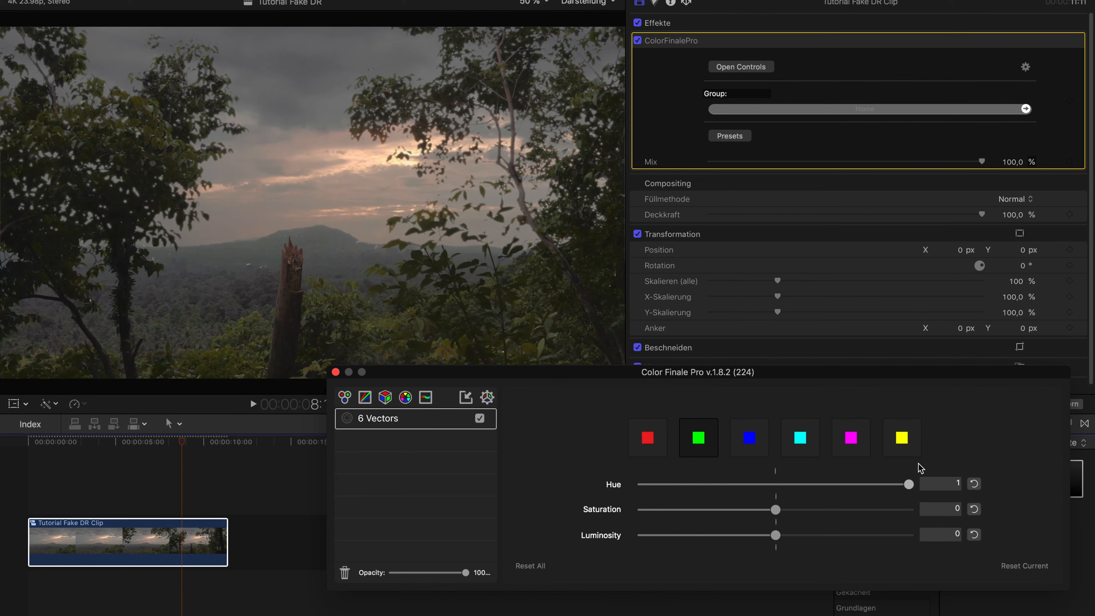
Set the yellow vector's Hue to 0,279 and move the Color Finale Pro window clear of the preview
left_click(901, 438)
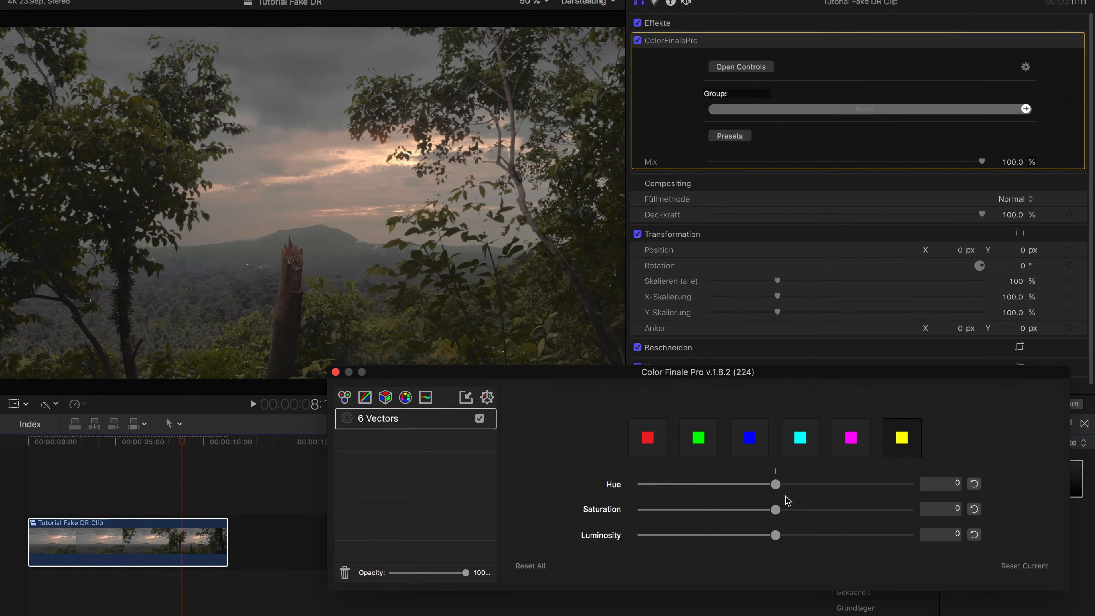
left_click_drag(777, 485, 829, 487)
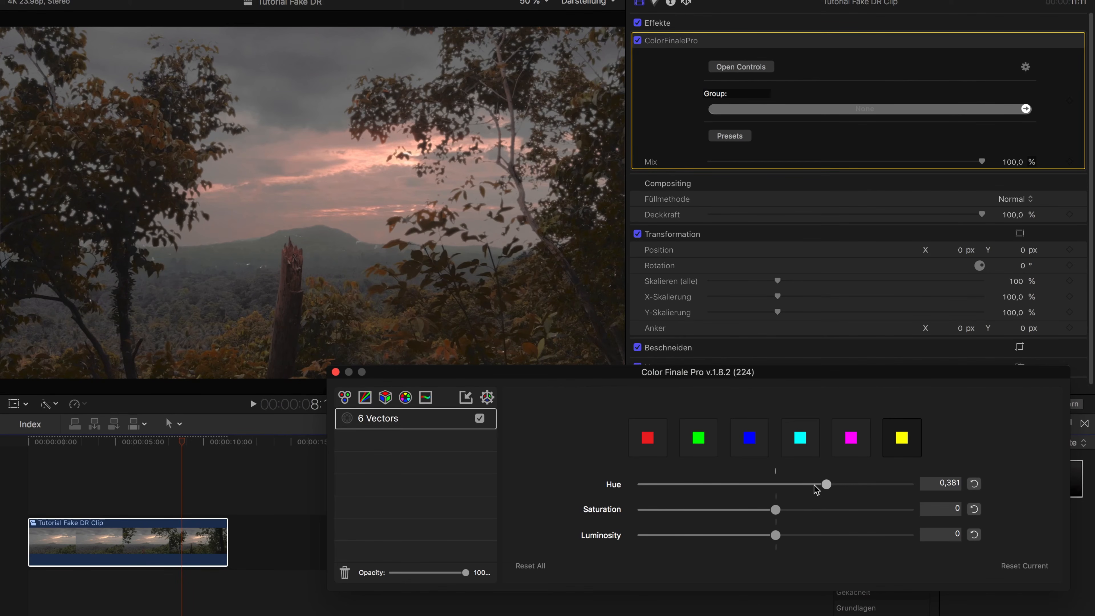
left_click_drag(813, 485, 814, 485)
left_click_drag(814, 489, 811, 489)
left_click_drag(759, 376, 704, 418)
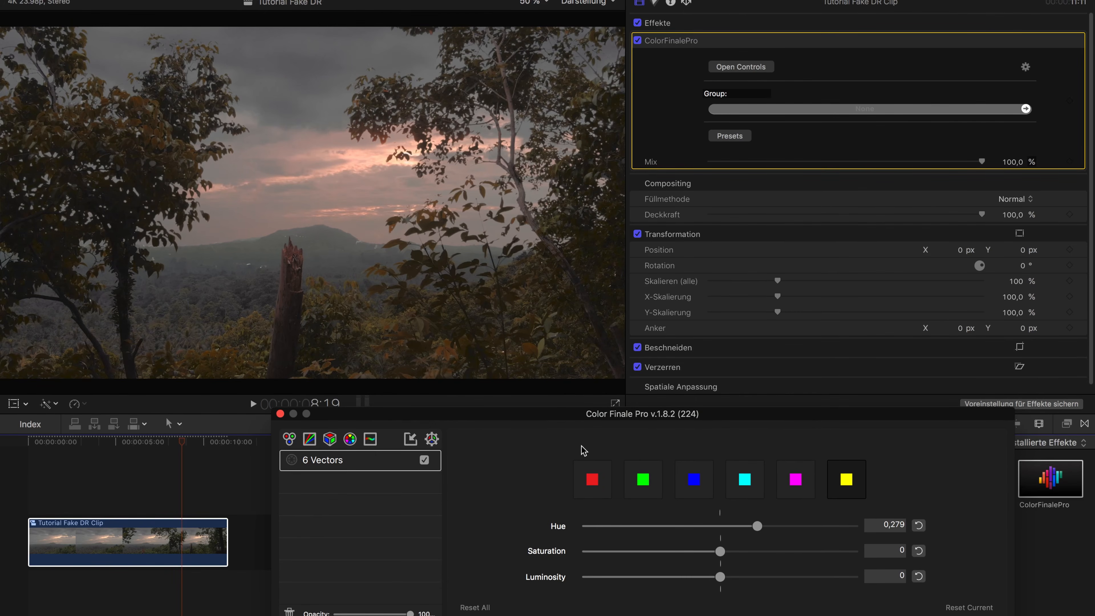
Add a Color Wheels layer in Color Finale Pro, lower the overall Lift to about -0.03 and close the window
left_click(289, 442)
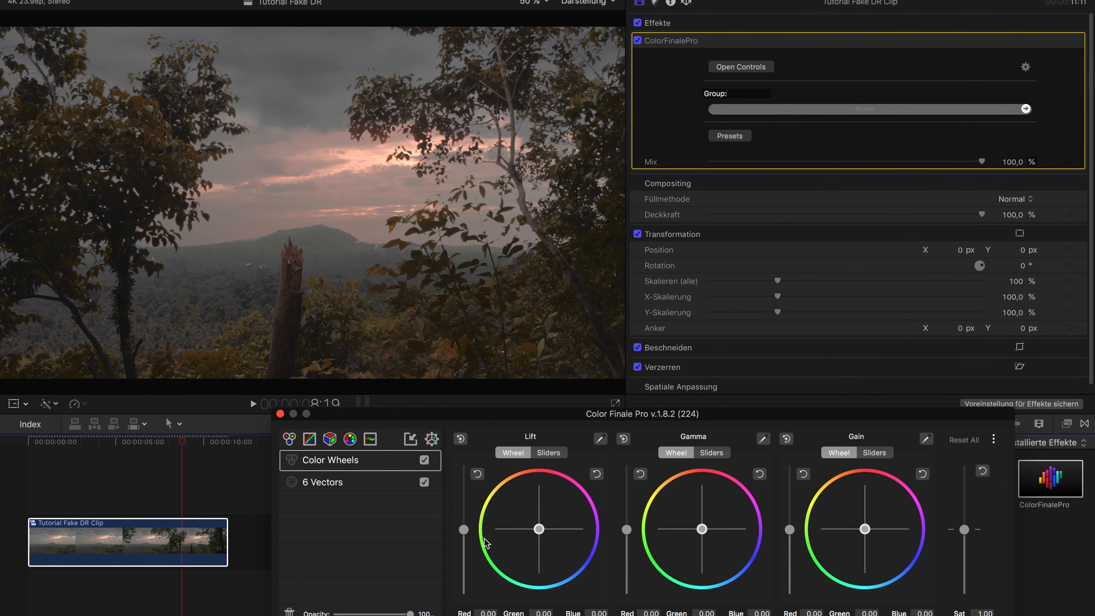
left_click_drag(466, 531, 466, 529)
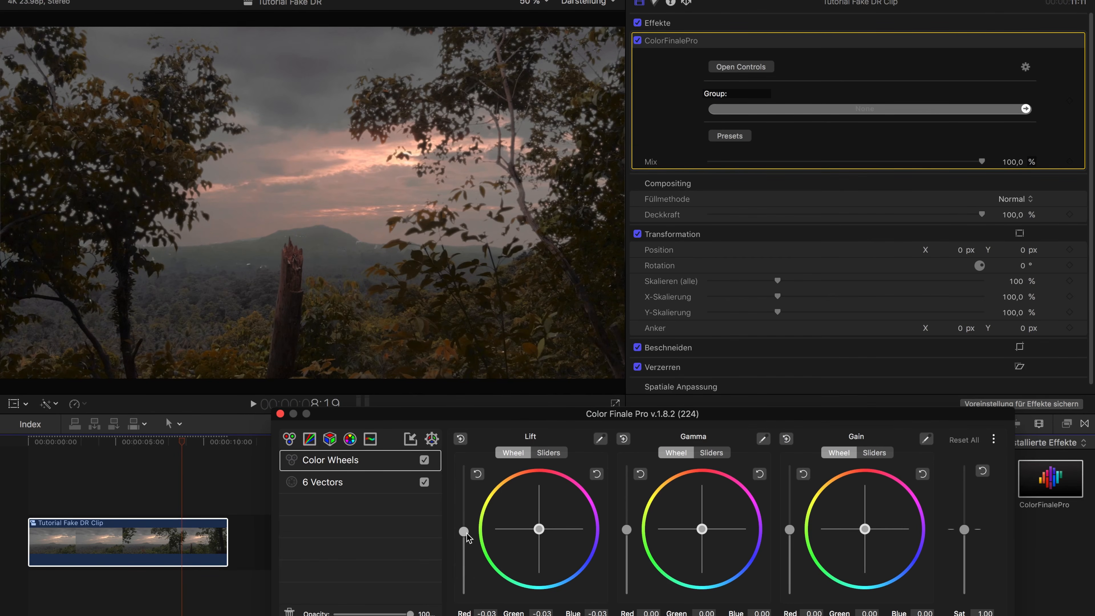
left_click_drag(467, 533, 467, 534)
left_click(280, 413)
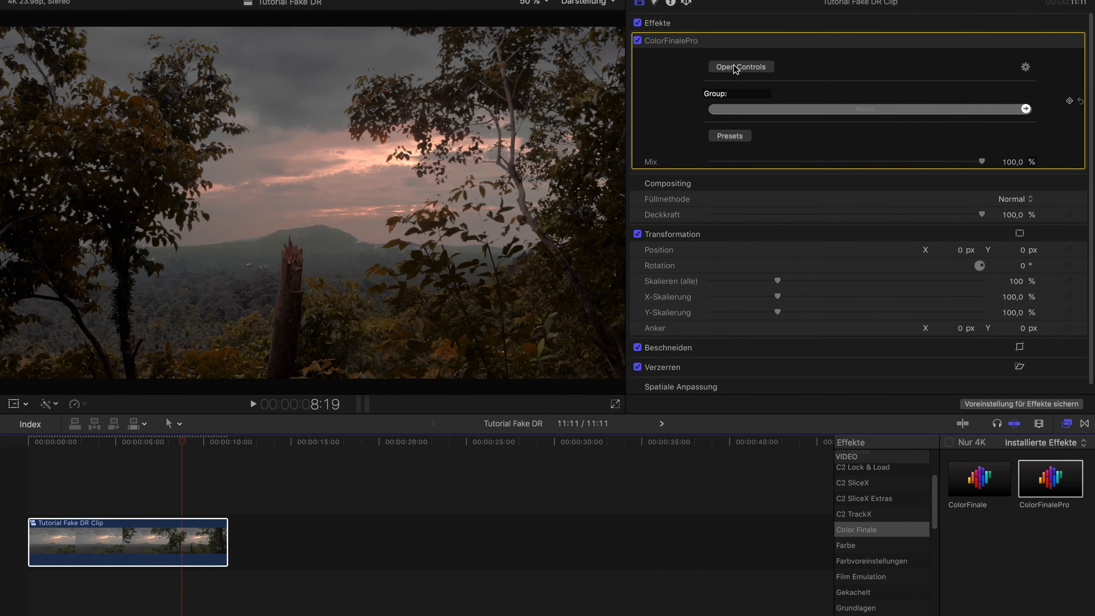
Add a Farbtafel color correction to the compound clip and raise the saturation of its highlights (Hervorhebungen) to 49 %
left_click(655, 3)
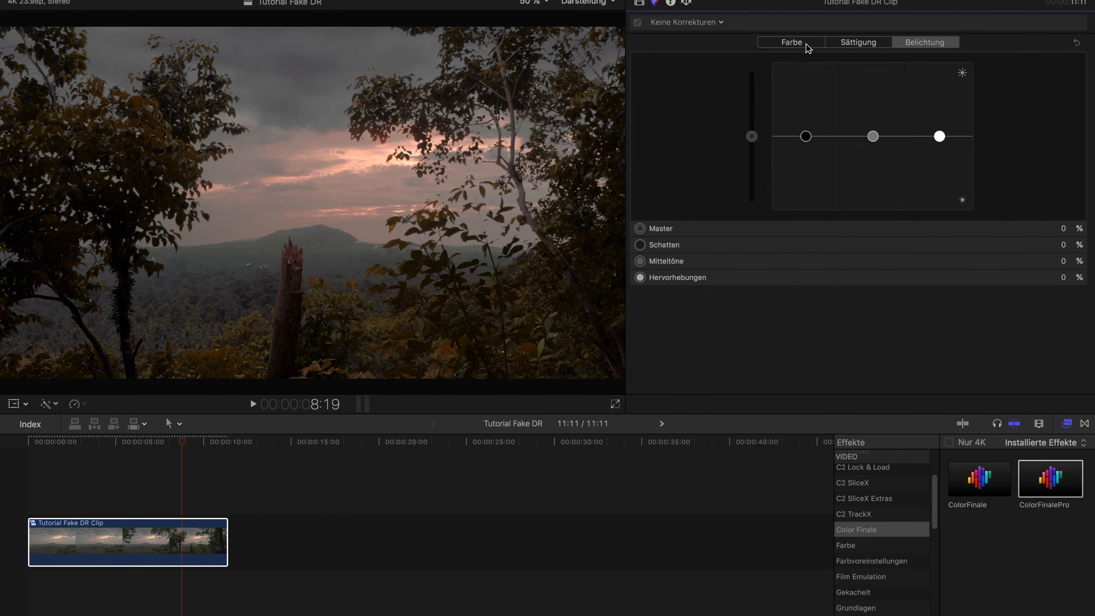
left_click(795, 46)
left_click(720, 25)
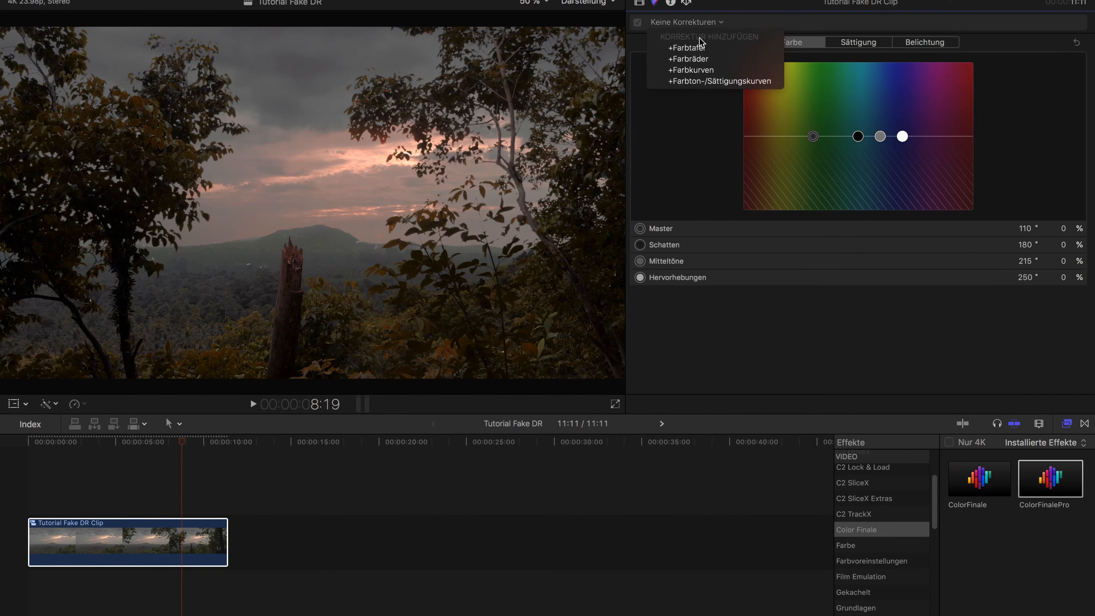
left_click(687, 48)
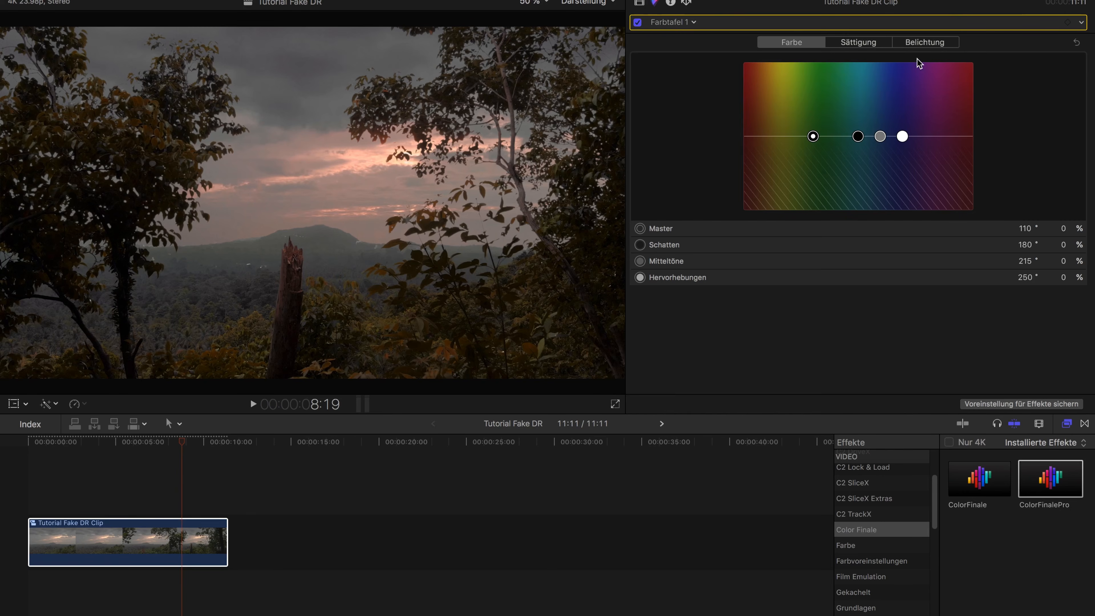
left_click(916, 43)
left_click(858, 42)
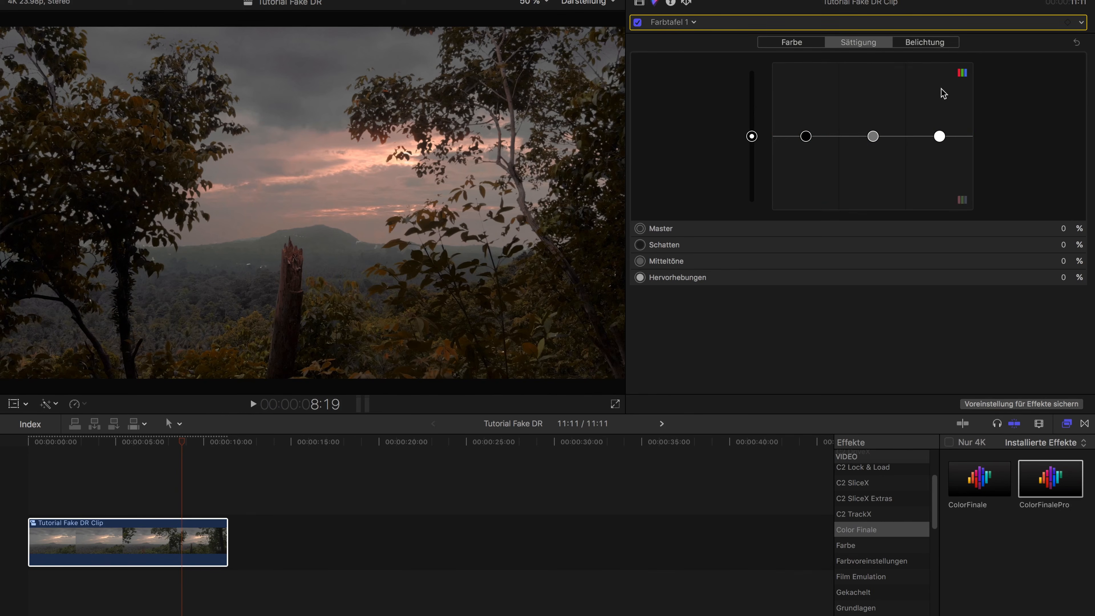
left_click(939, 136)
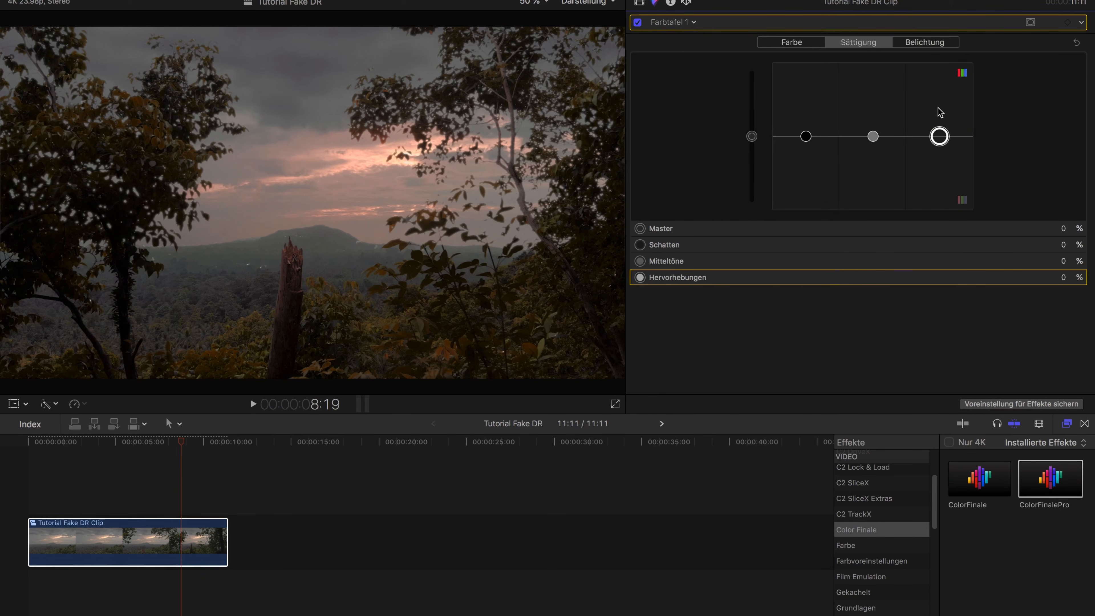
left_click_drag(940, 125, 939, 99)
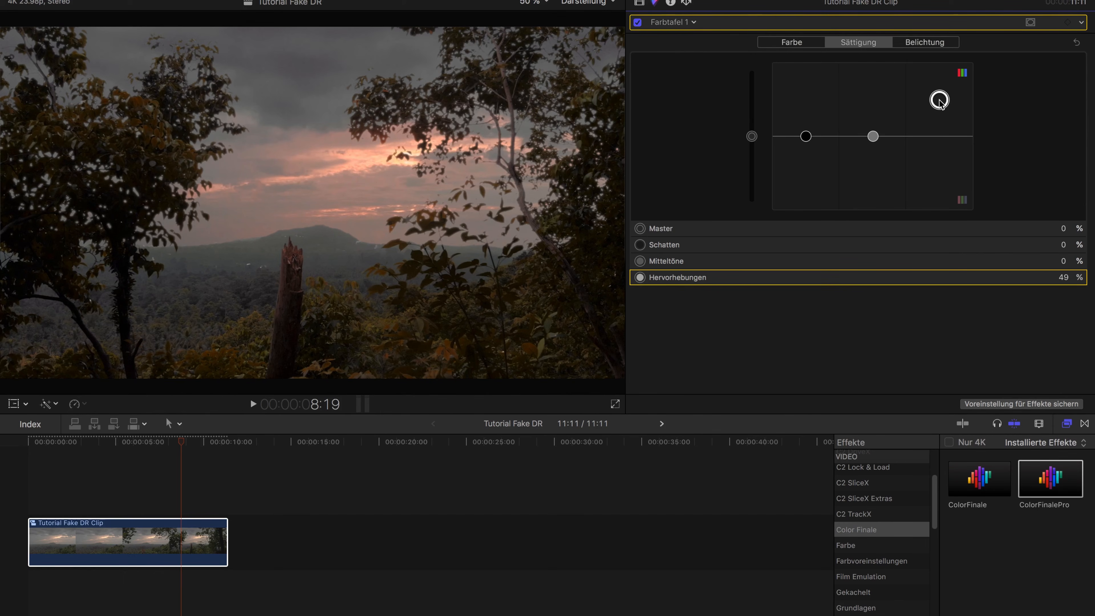
Tint the Farbtafel highlights (Hervorhebungen) yellow with a color angle of 55° at 12 %
left_click(813, 46)
left_click_drag(906, 137, 904, 136)
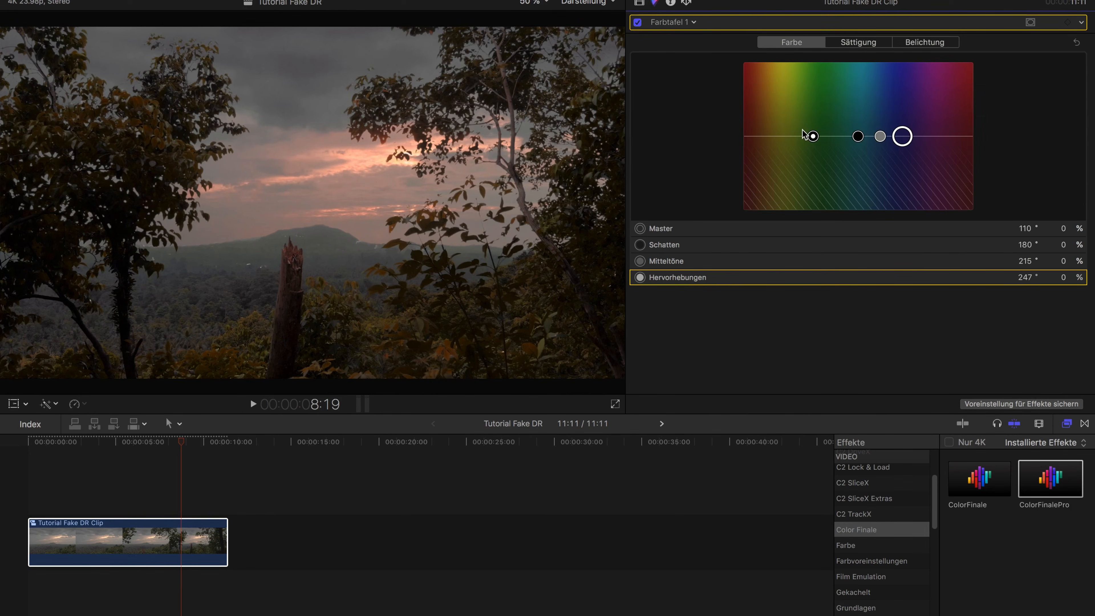
left_click_drag(784, 138, 778, 128)
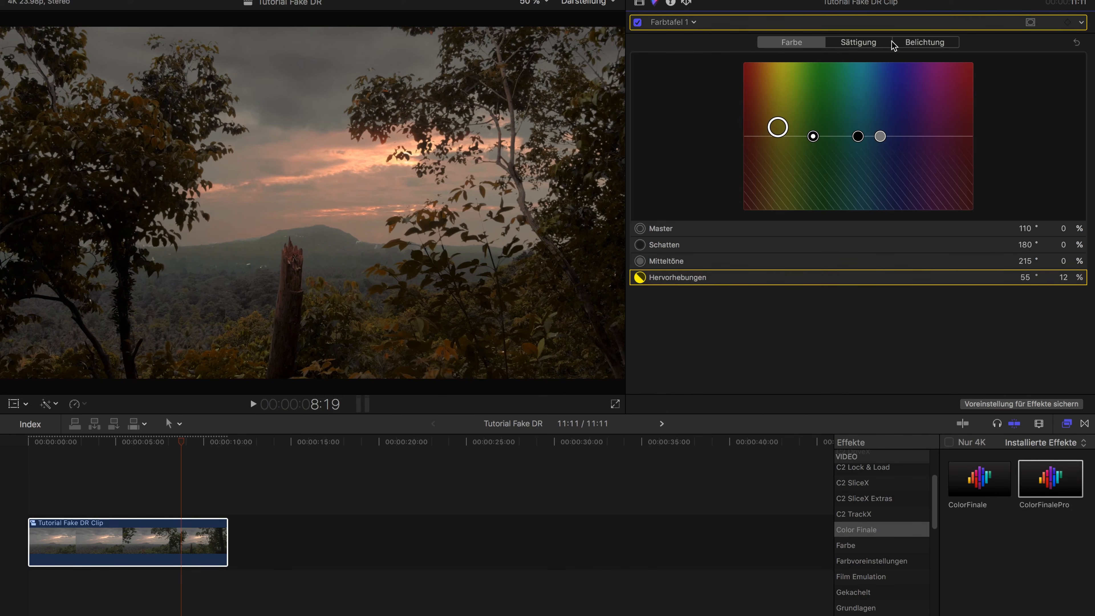
left_click(849, 45)
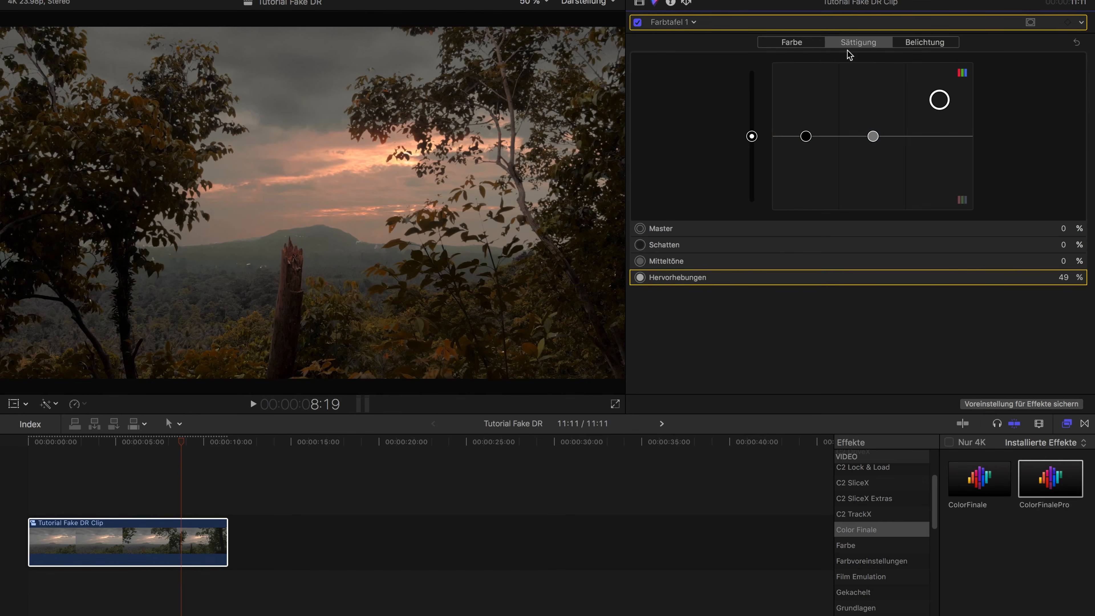
Scrub through the graded compound clip from its start to its end to check the sky and foreground, with its effects listed
left_click(206, 445)
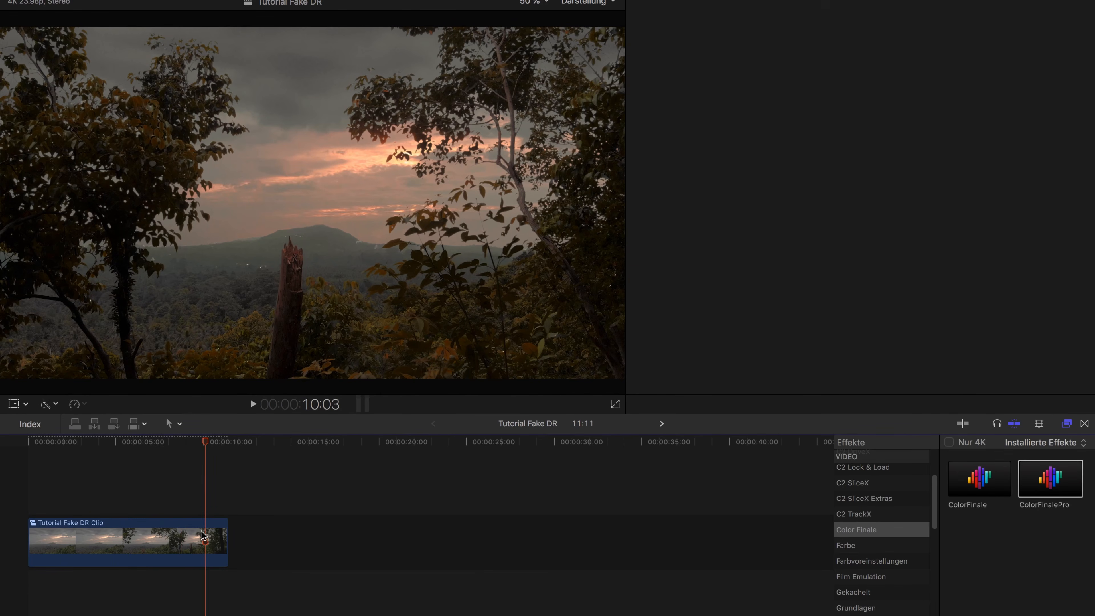
left_click(202, 544)
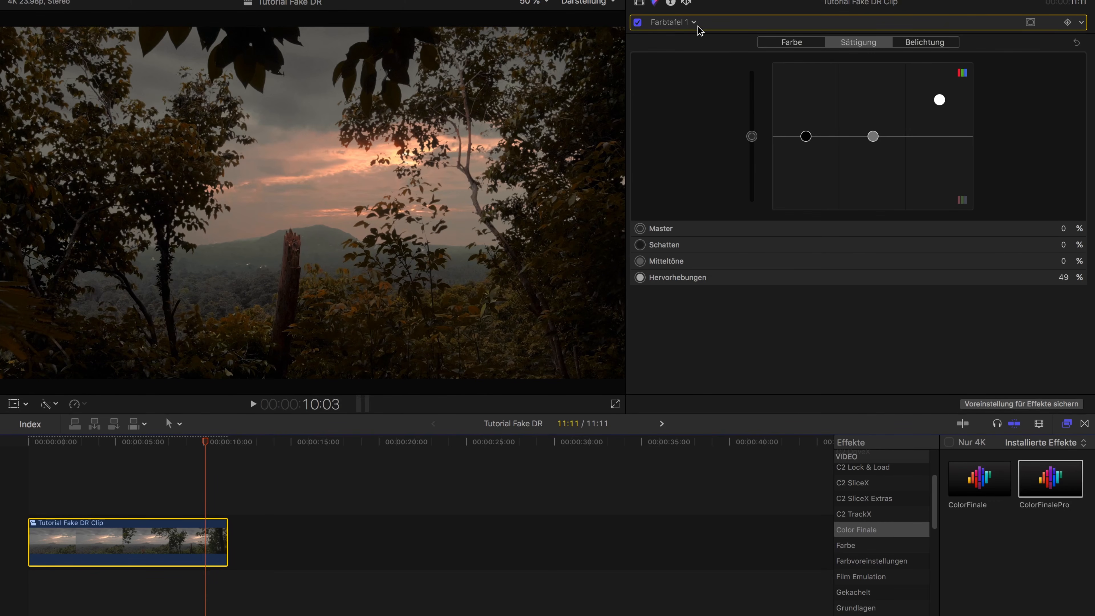
left_click(639, 4)
left_click_drag(68, 441, 27, 441)
left_click_drag(105, 445, 217, 452)
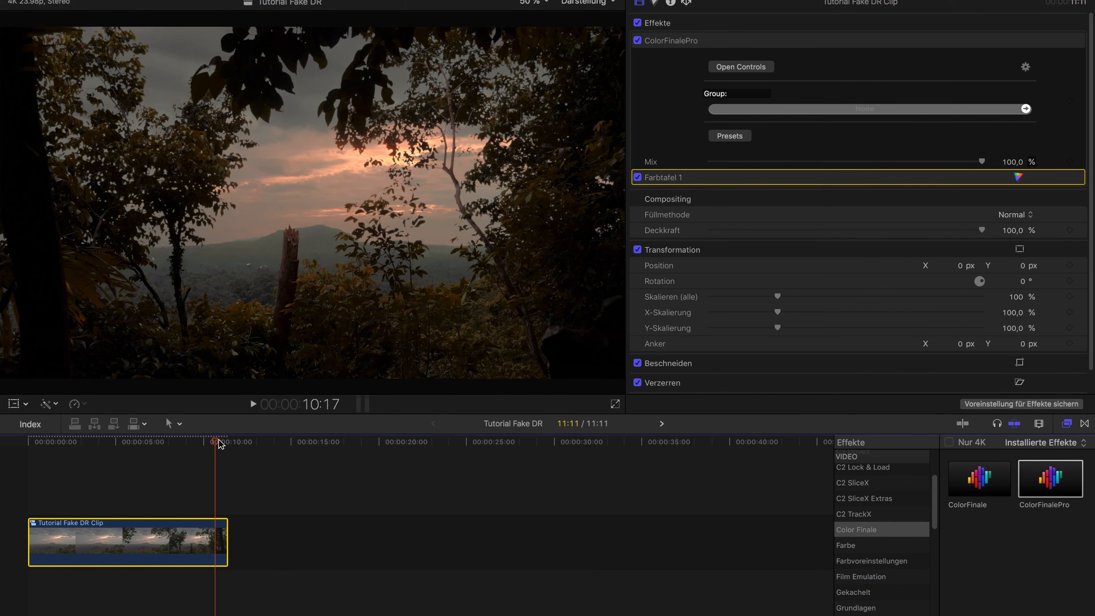
mouse_move(217, 441)
left_mouse_down()
mouse_move(205, 441)
mouse_move(219, 443)
left_mouse_up()
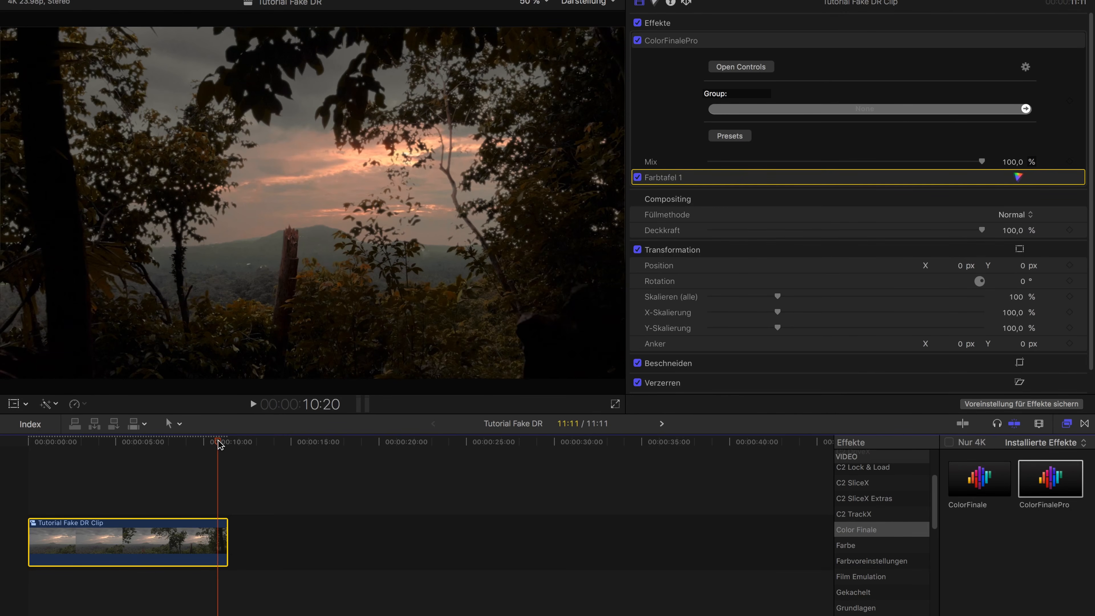
left_click_drag(218, 443, 224, 443)
left_click_drag(217, 445, 191, 443)
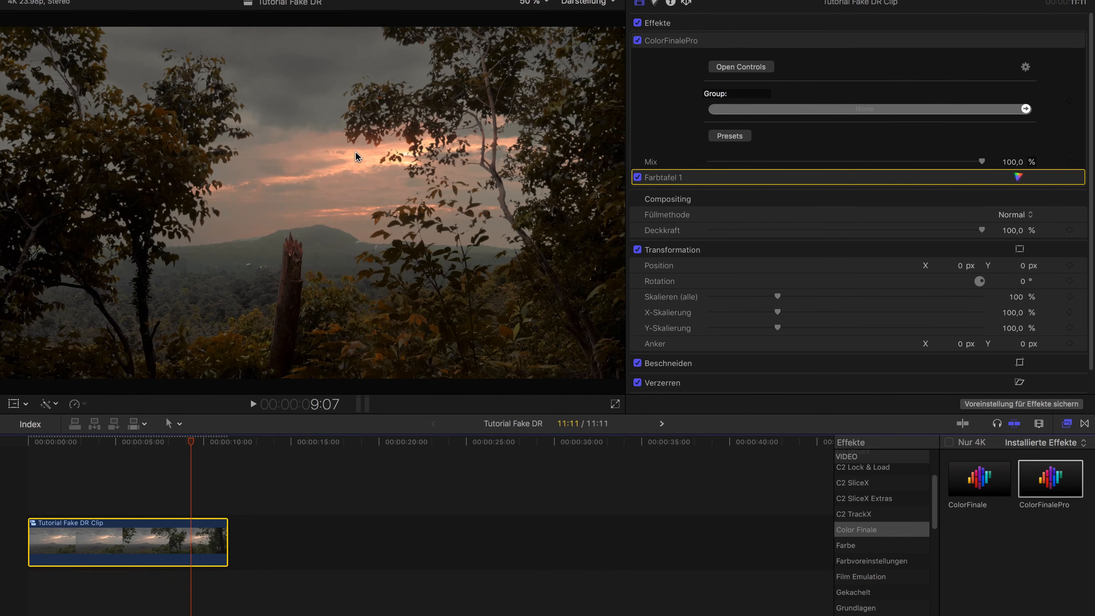
left_click_drag(191, 442, 112, 446)
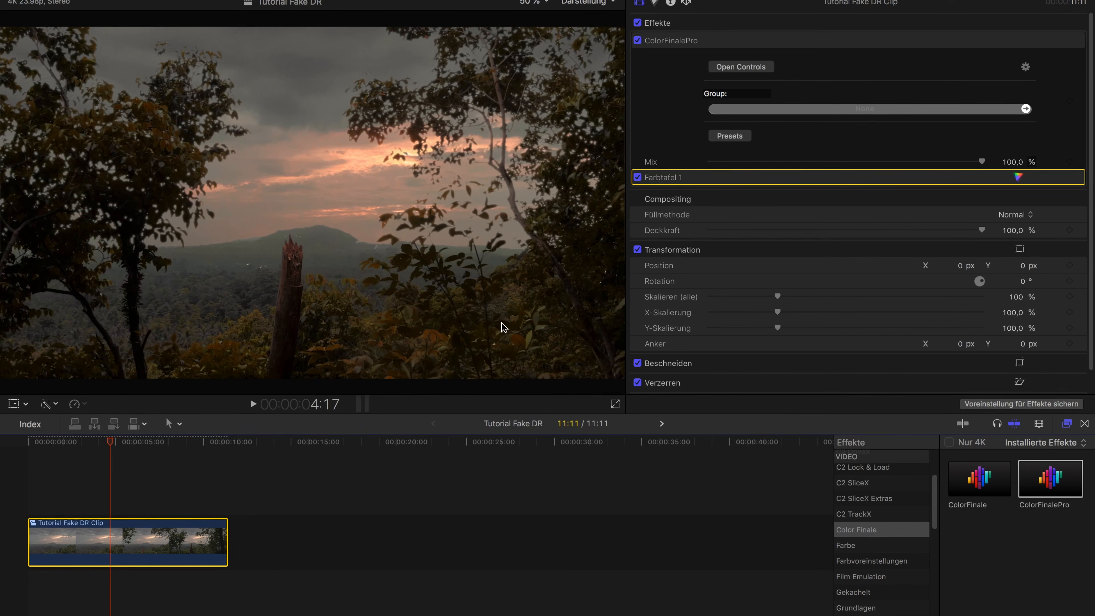